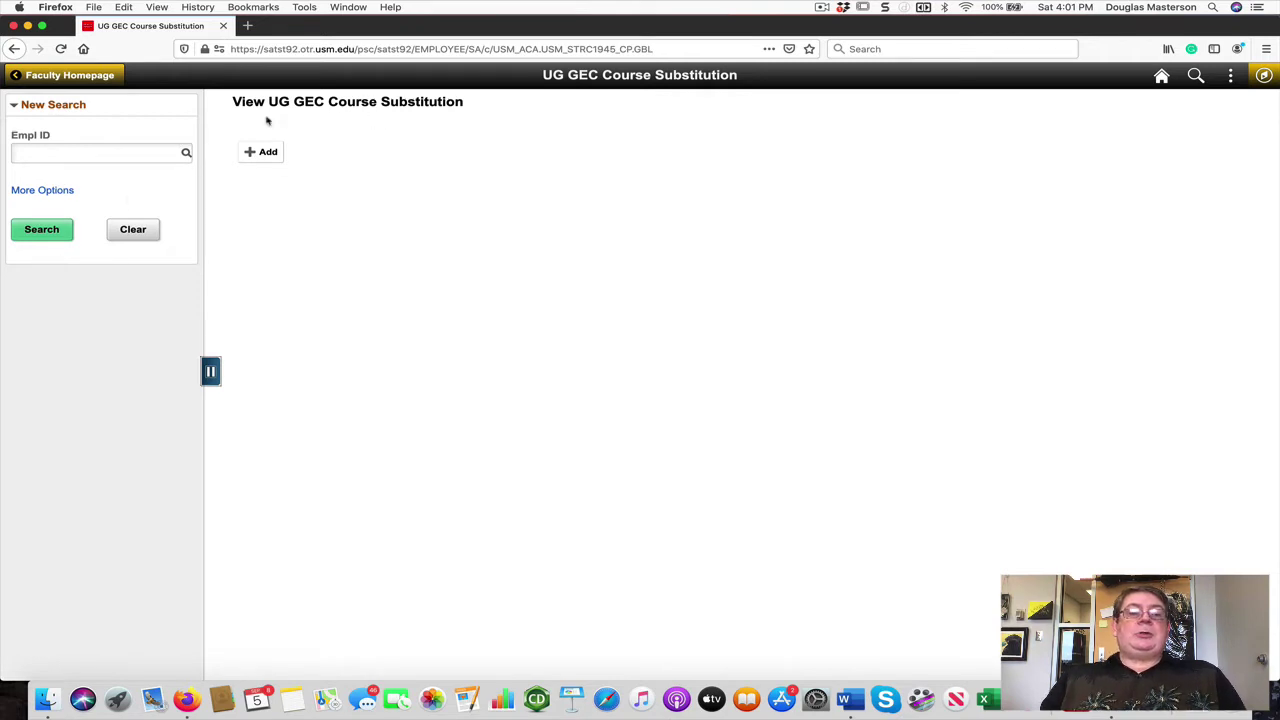
# Step: Switch the View UG GEC Course Substitution search page to Add a New Value mode
pyautogui.click(154, 153)
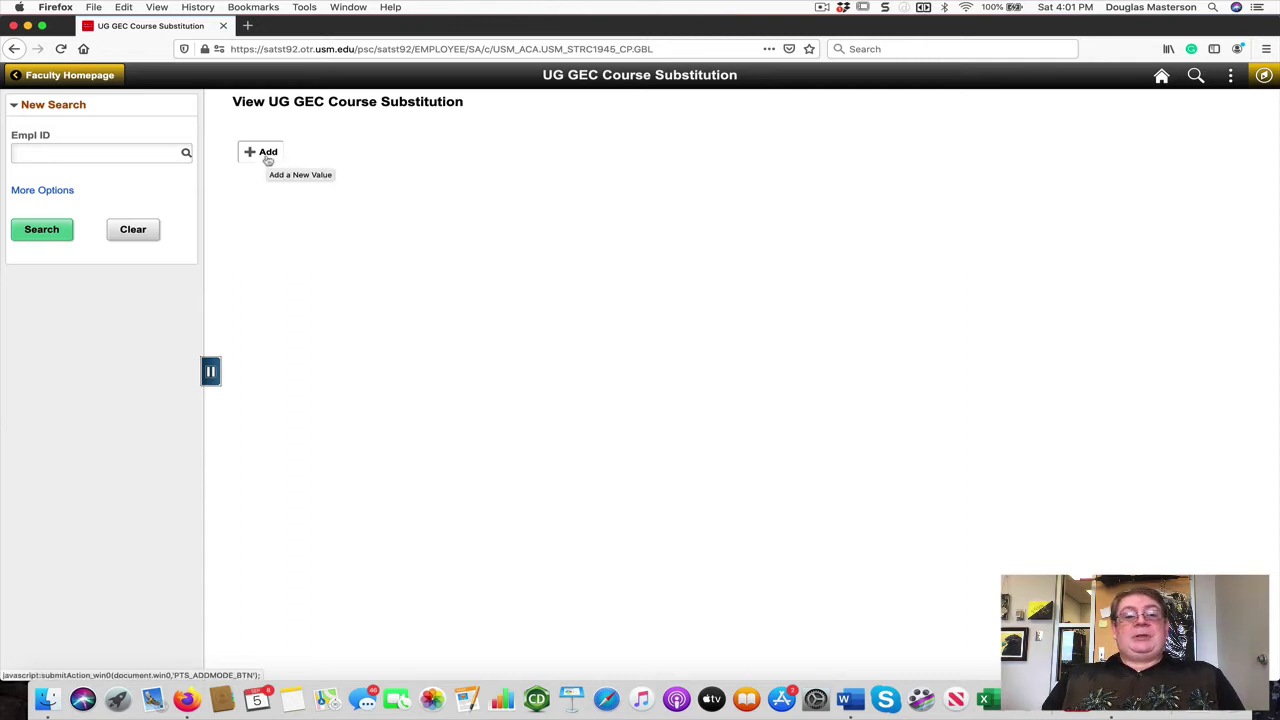
pyautogui.click(268, 158)
# Step: Enter the student's Empl ID from the suggestions and set GEC Category to GEC01
pyautogui.click(441, 106)
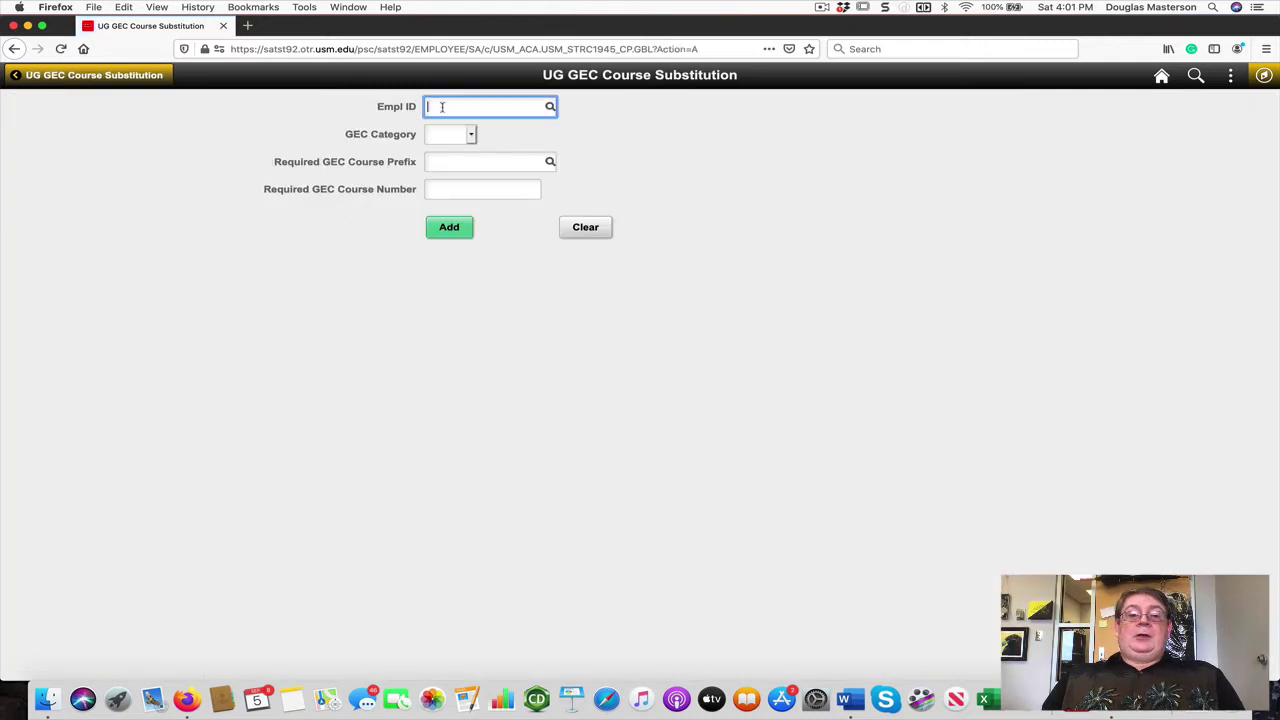
pyautogui.write('100')
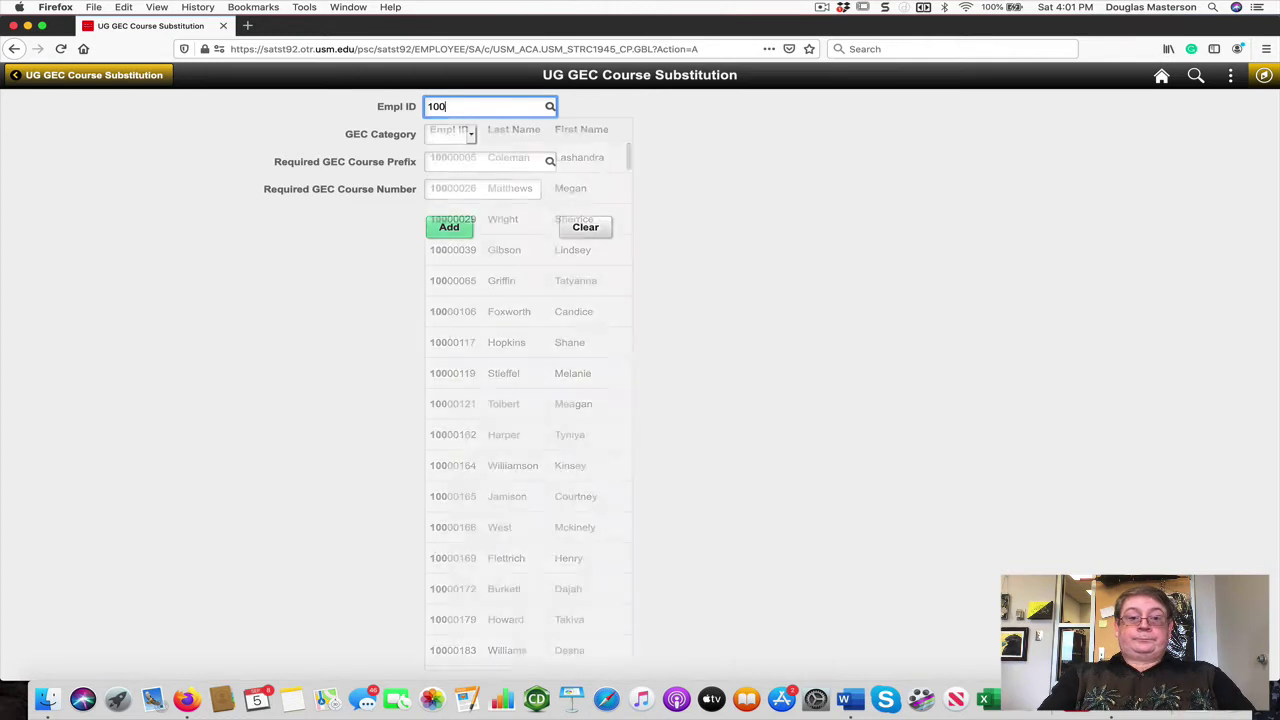
pyautogui.write('13')
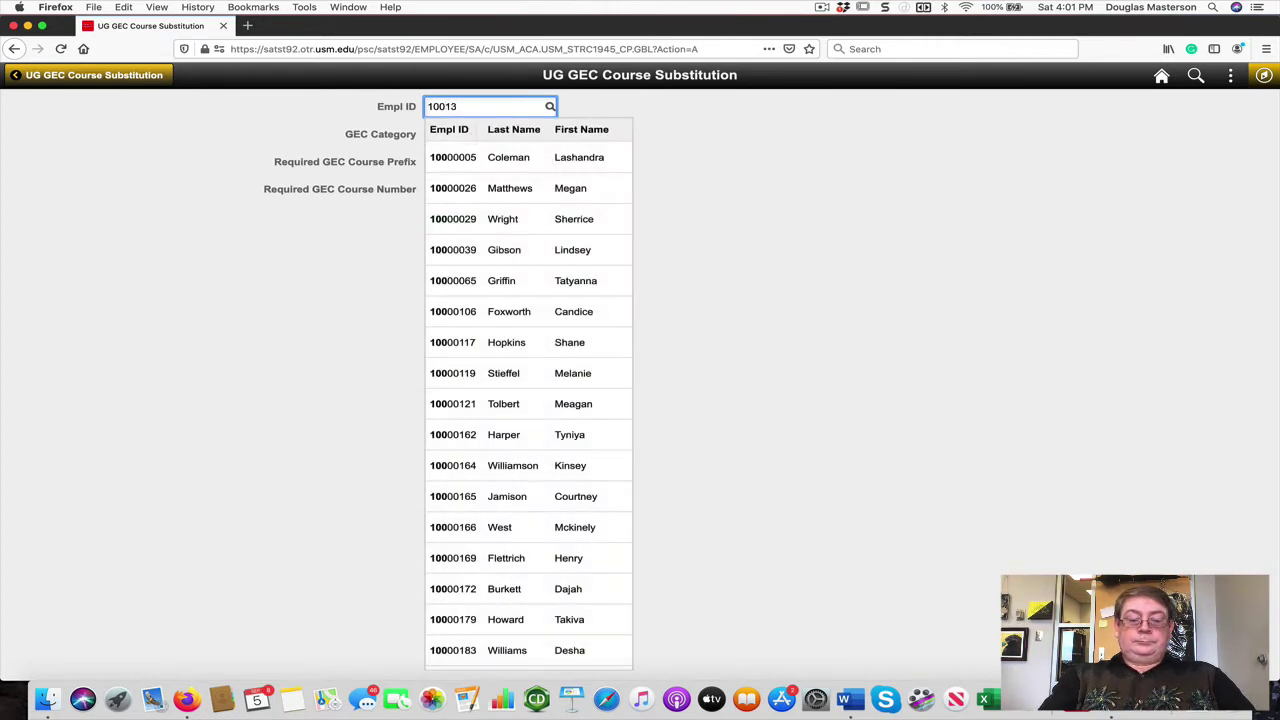
pyautogui.write('6')
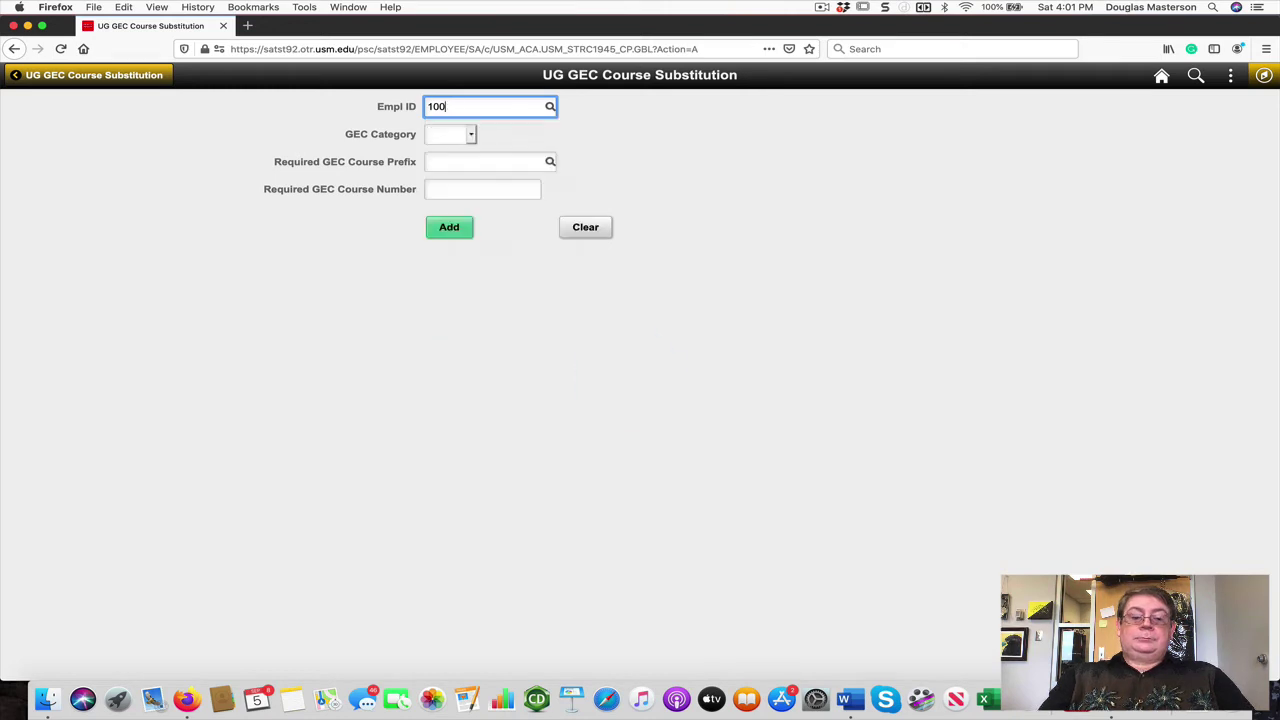
pyautogui.write('45136')
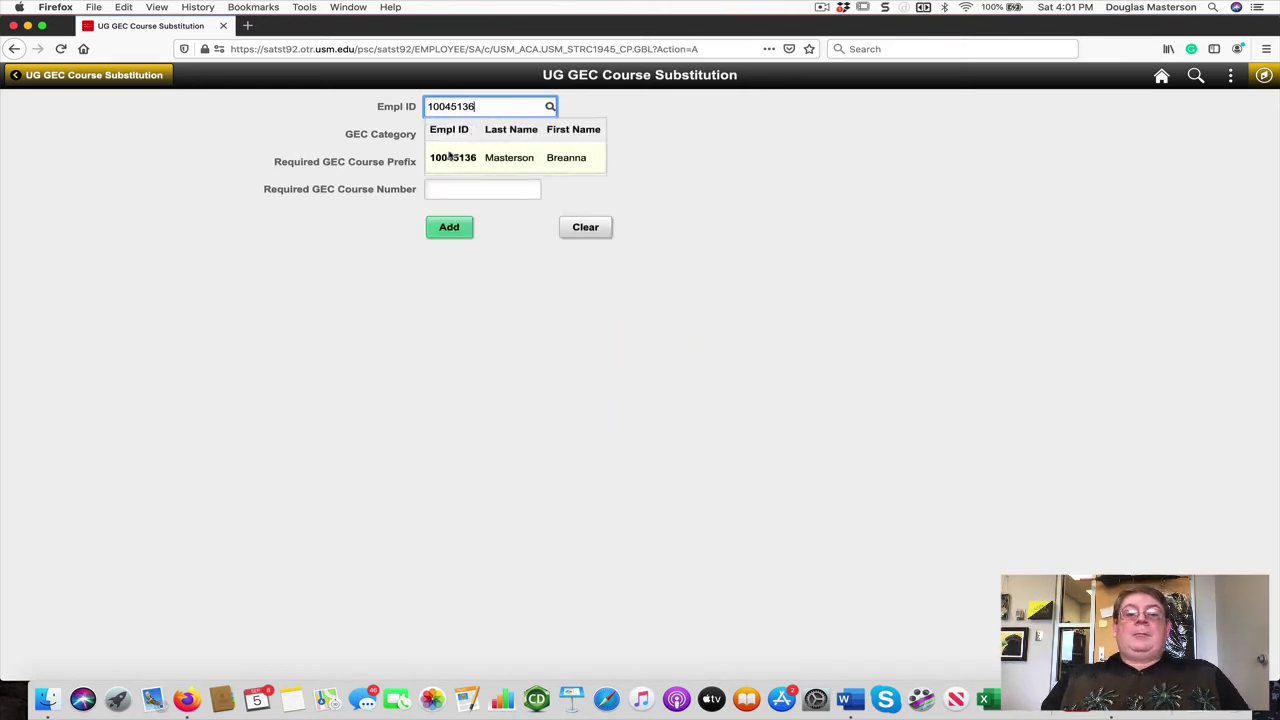
pyautogui.click(501, 160)
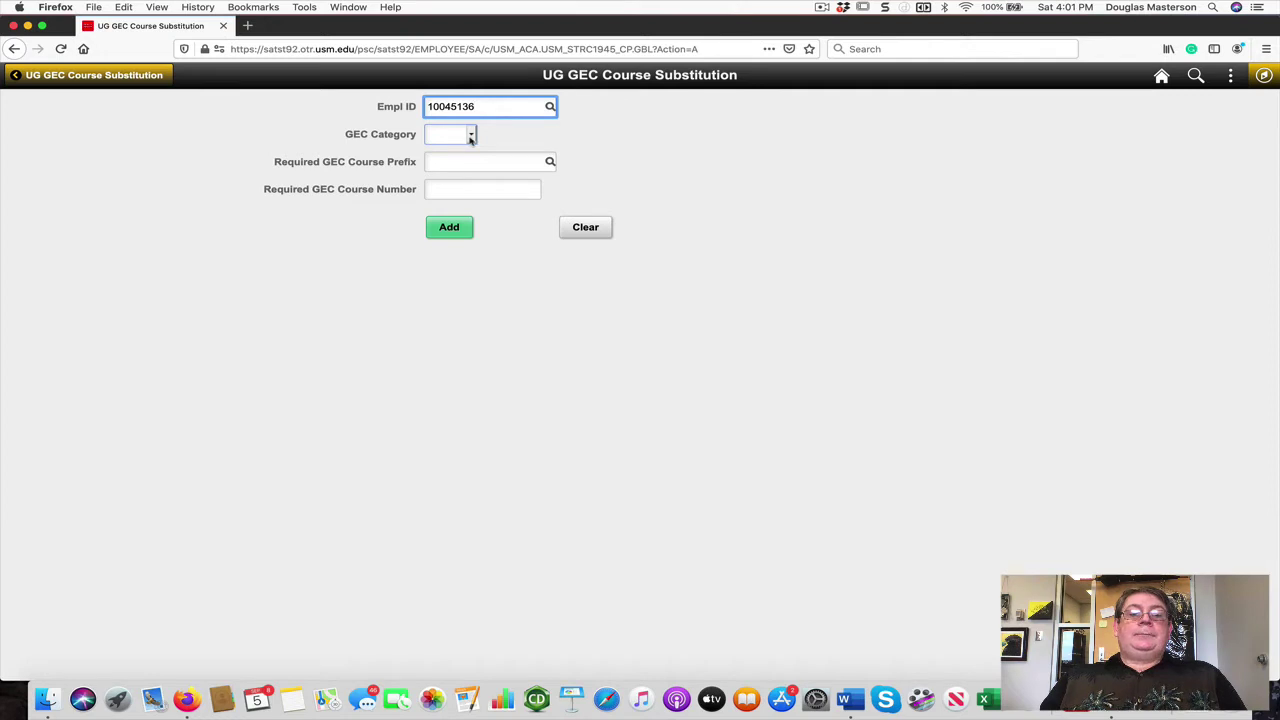
pyautogui.click(471, 139)
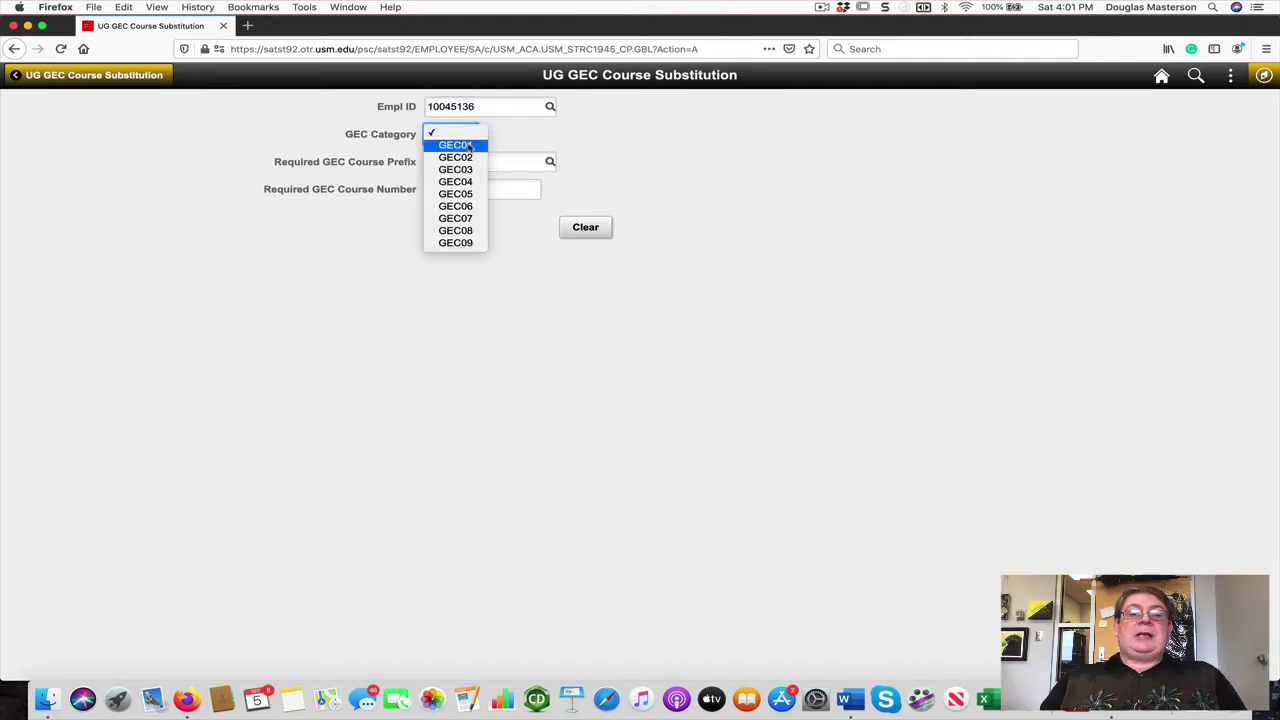
pyautogui.click(469, 146)
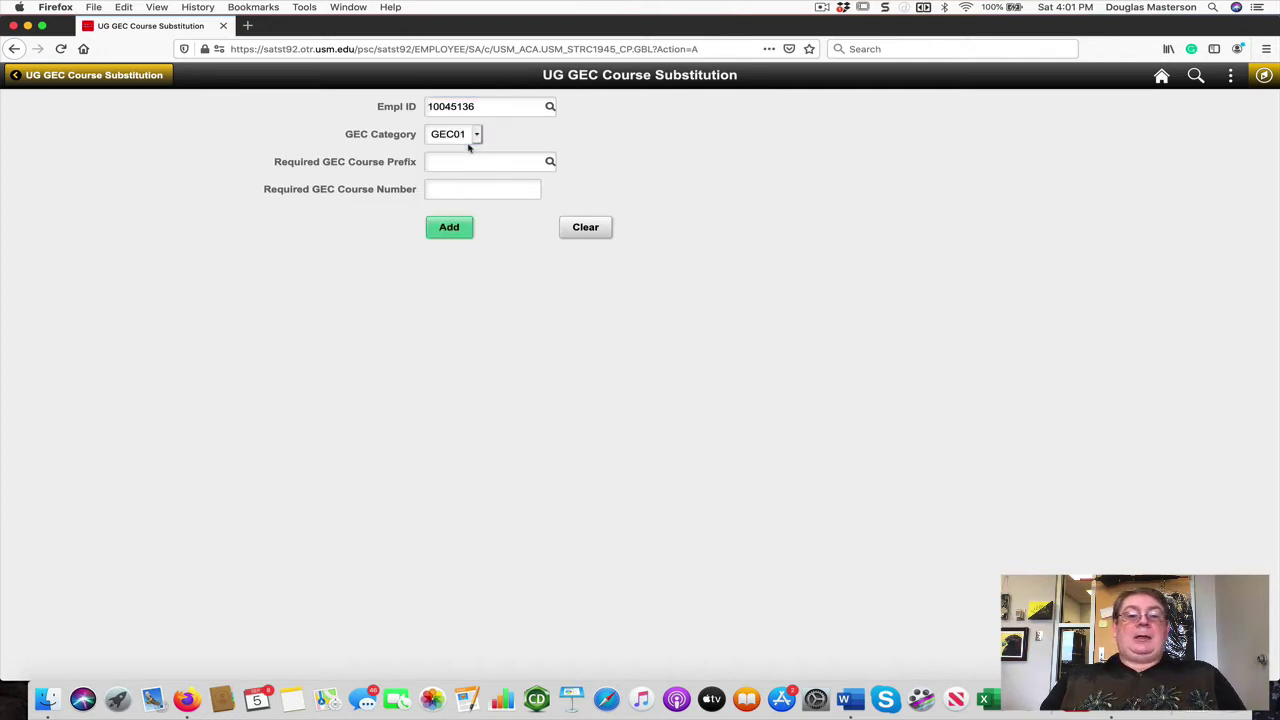
# Step: Enter required course prefix ENG and number 101, then add the request
pyautogui.click(484, 161)
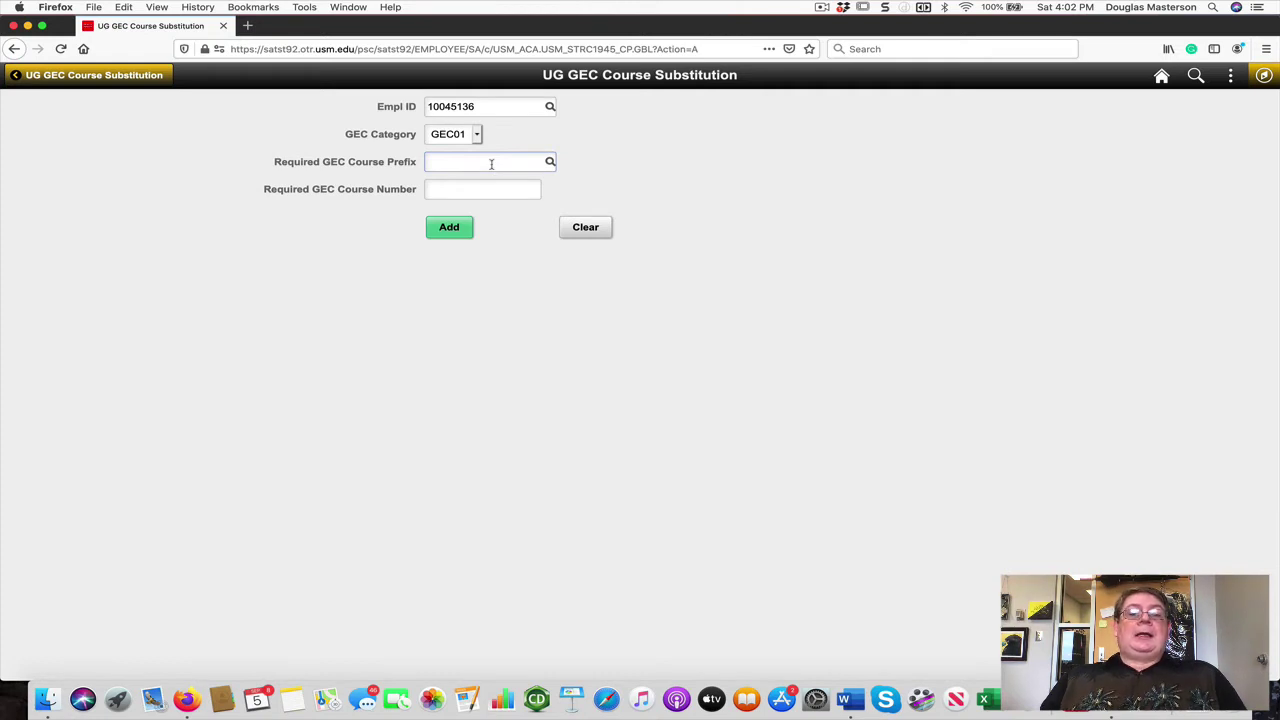
pyautogui.click(491, 164)
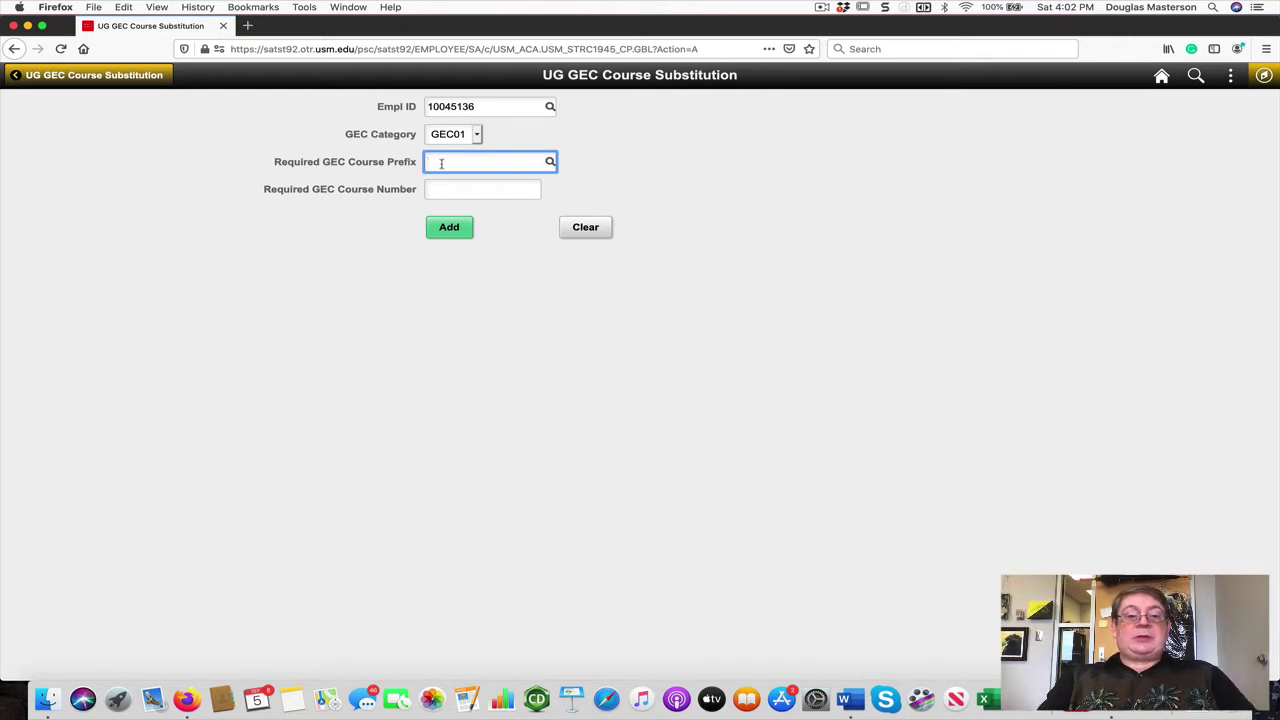
pyautogui.write('ENG')
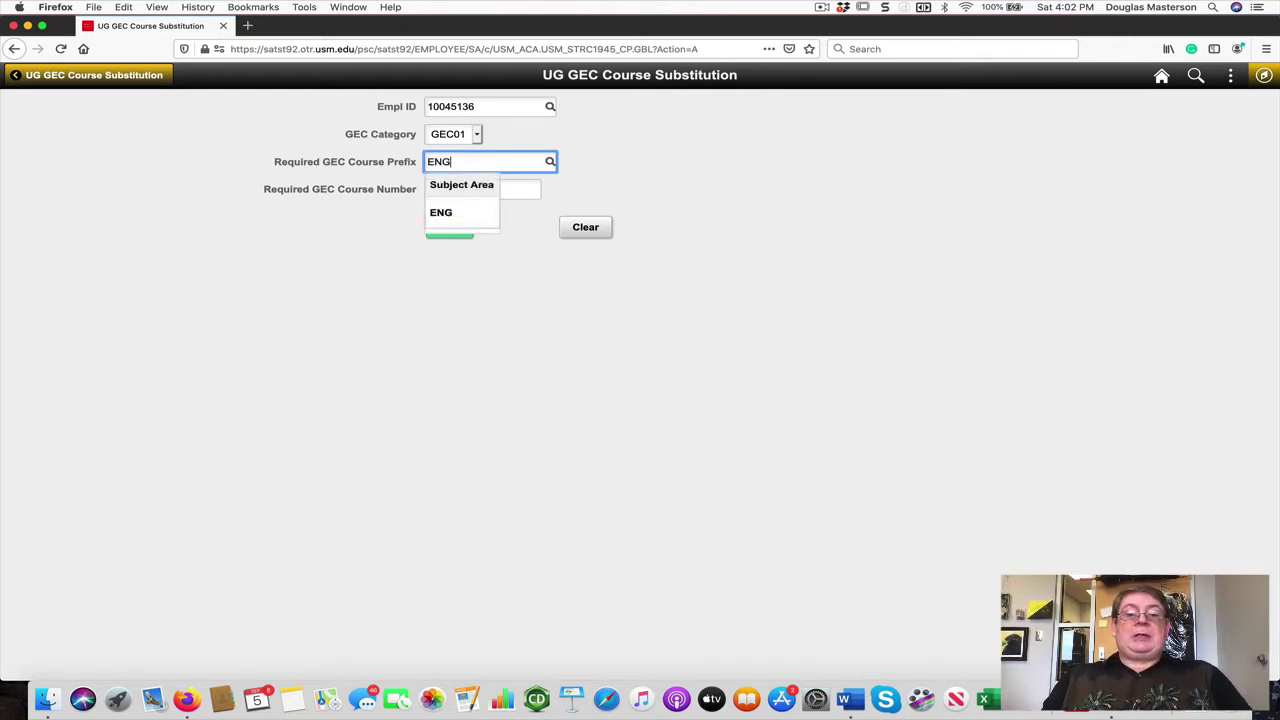
pyautogui.click(441, 213)
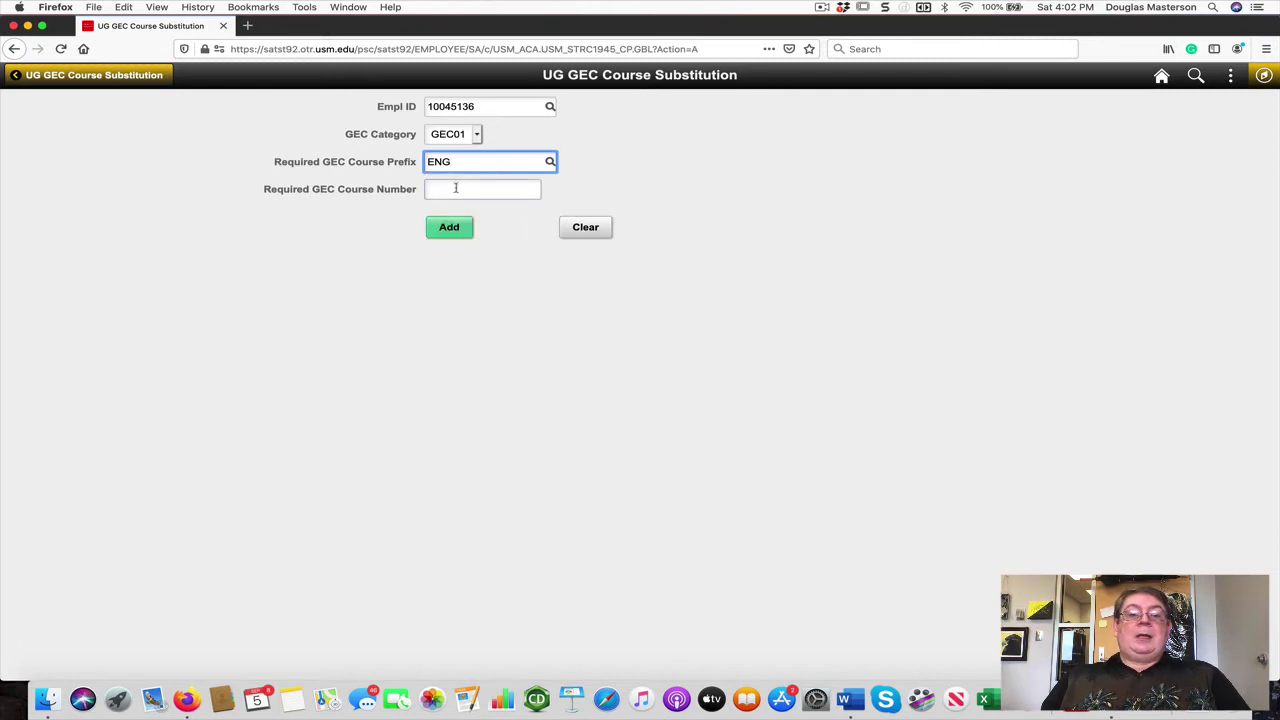
pyautogui.click(455, 188)
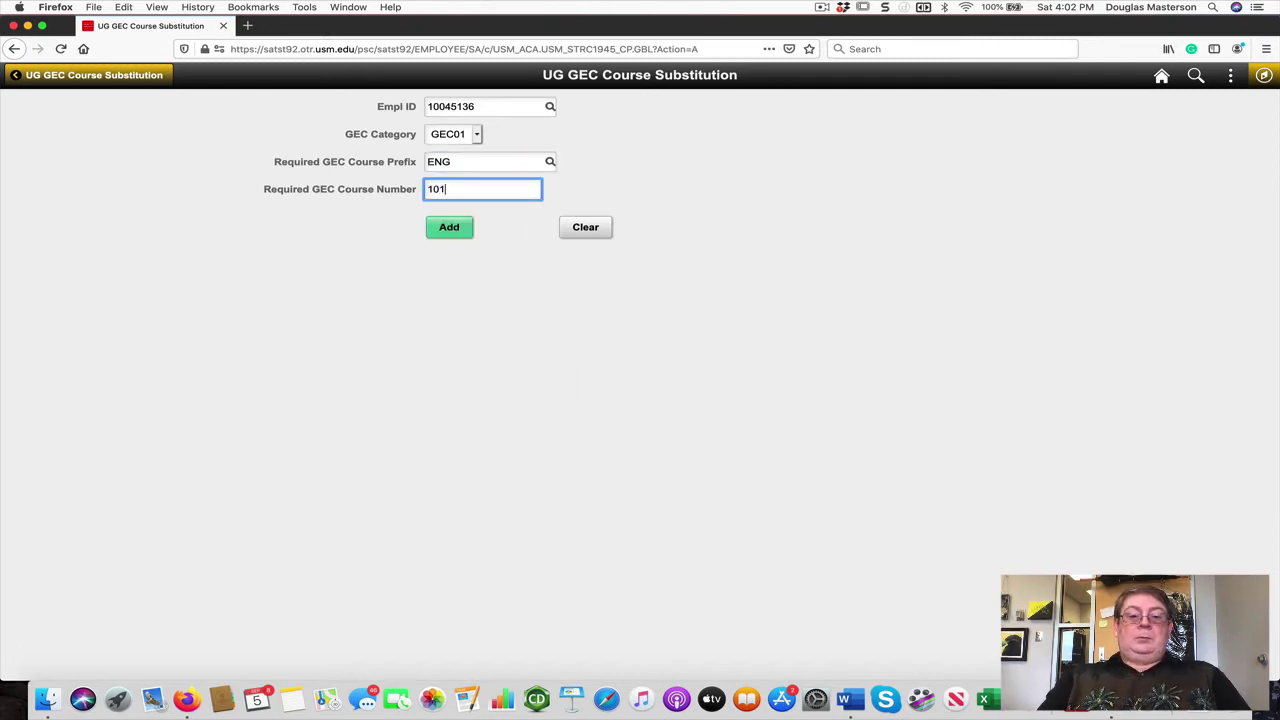
pyautogui.write('101')
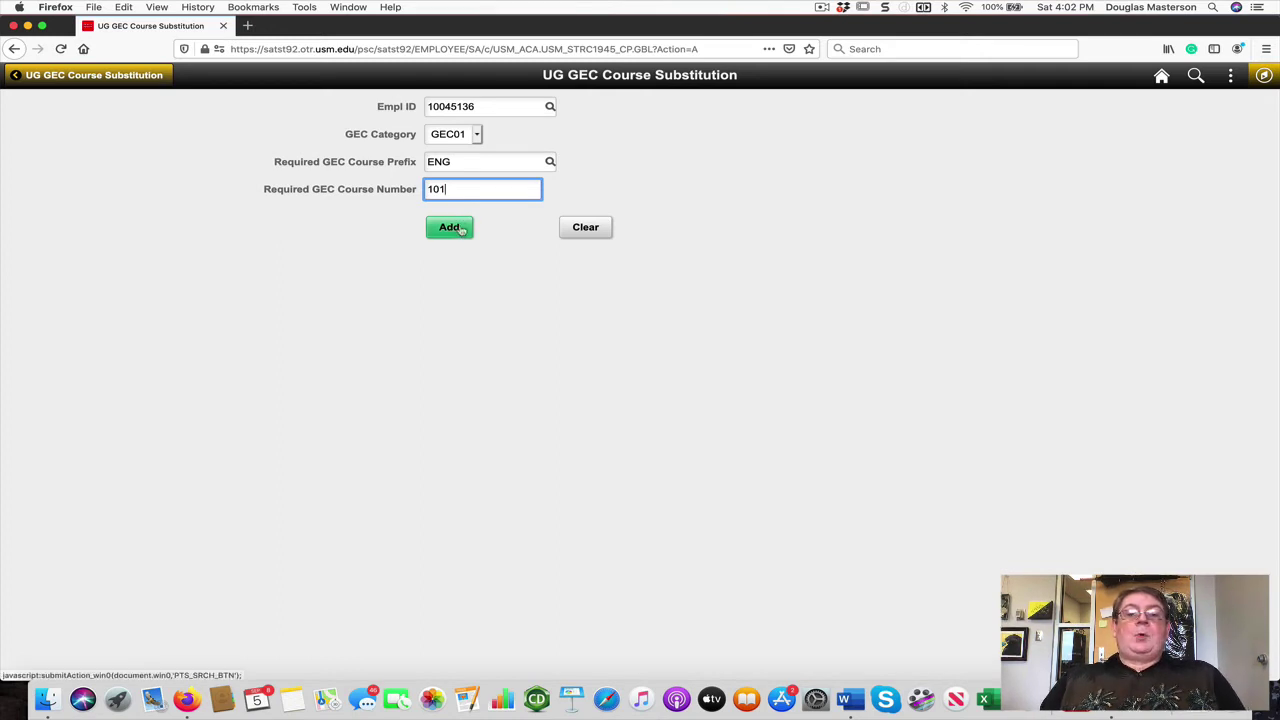
pyautogui.click(461, 229)
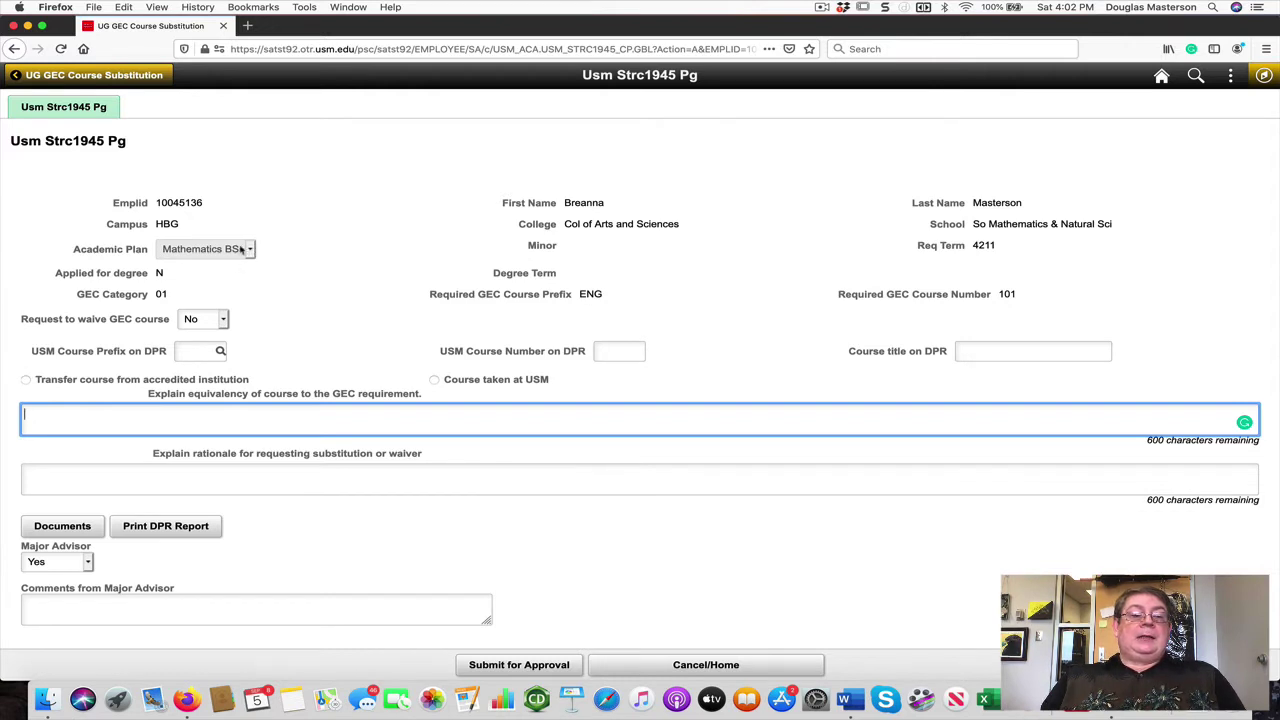
# Step: Toggle 'Request to waive GEC course' to Yes, then back to No
pyautogui.click(252, 254)
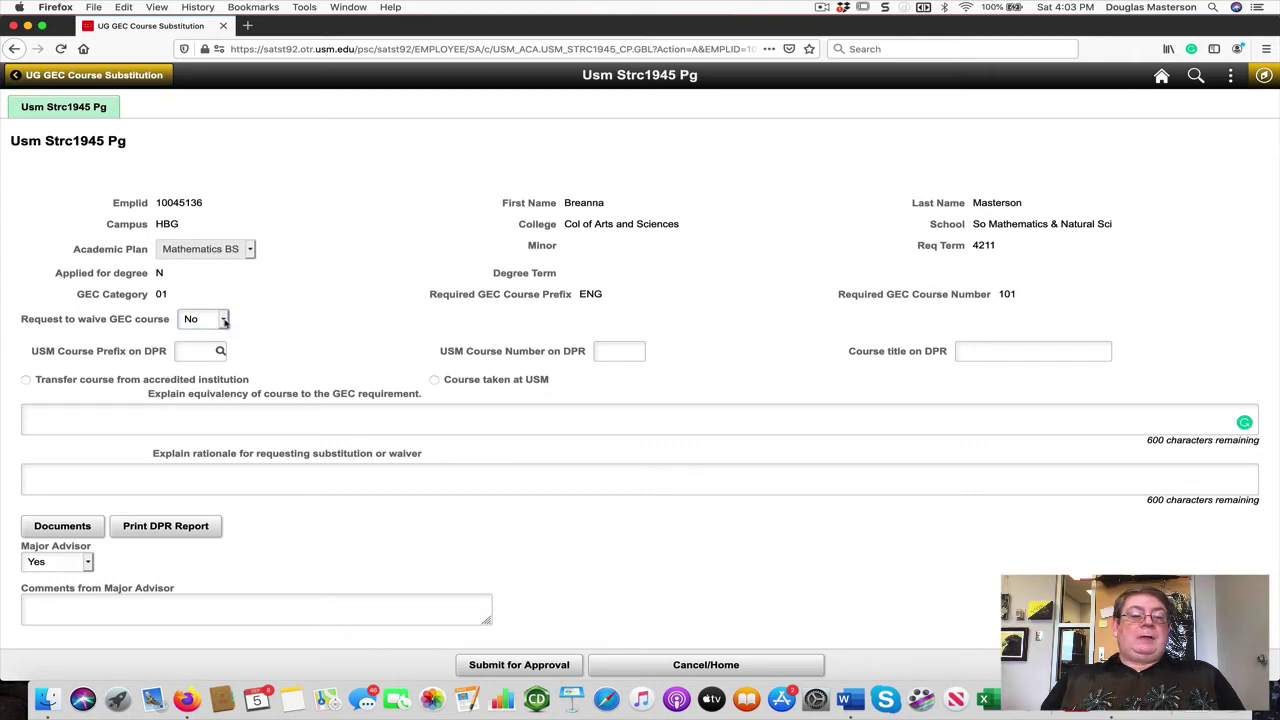
pyautogui.click(224, 320)
pyautogui.click(222, 333)
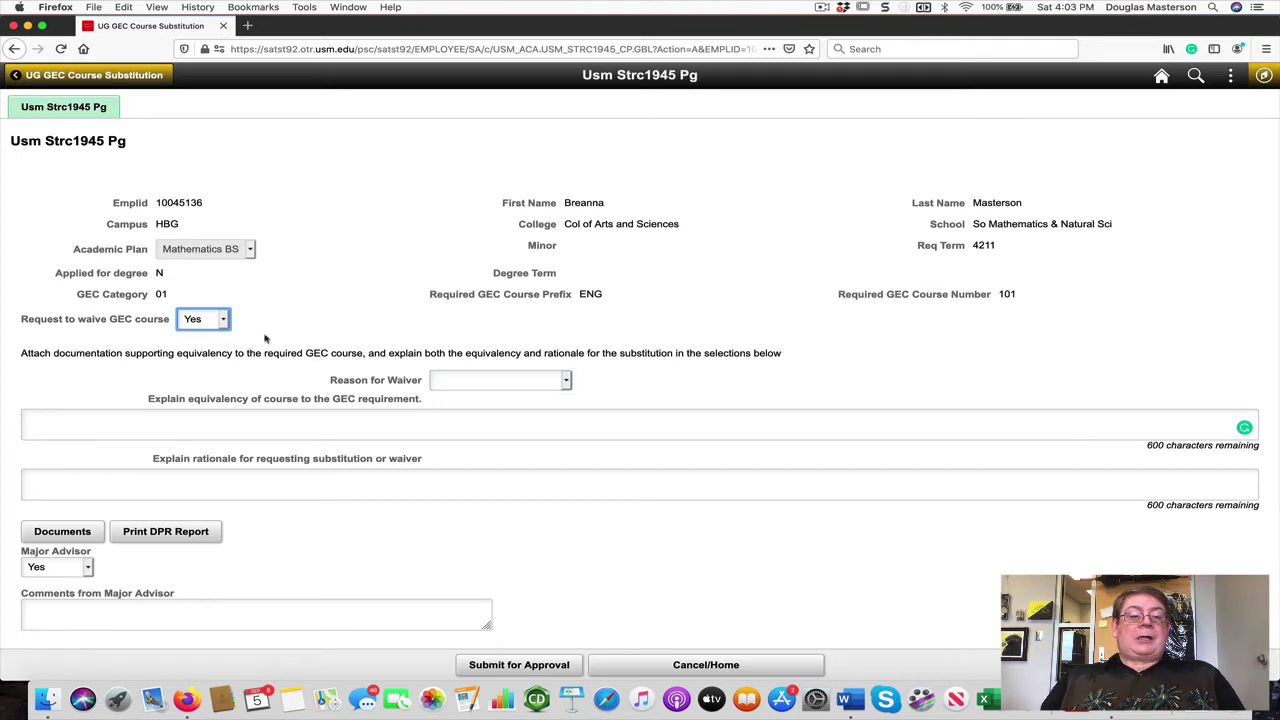
pyautogui.click(224, 320)
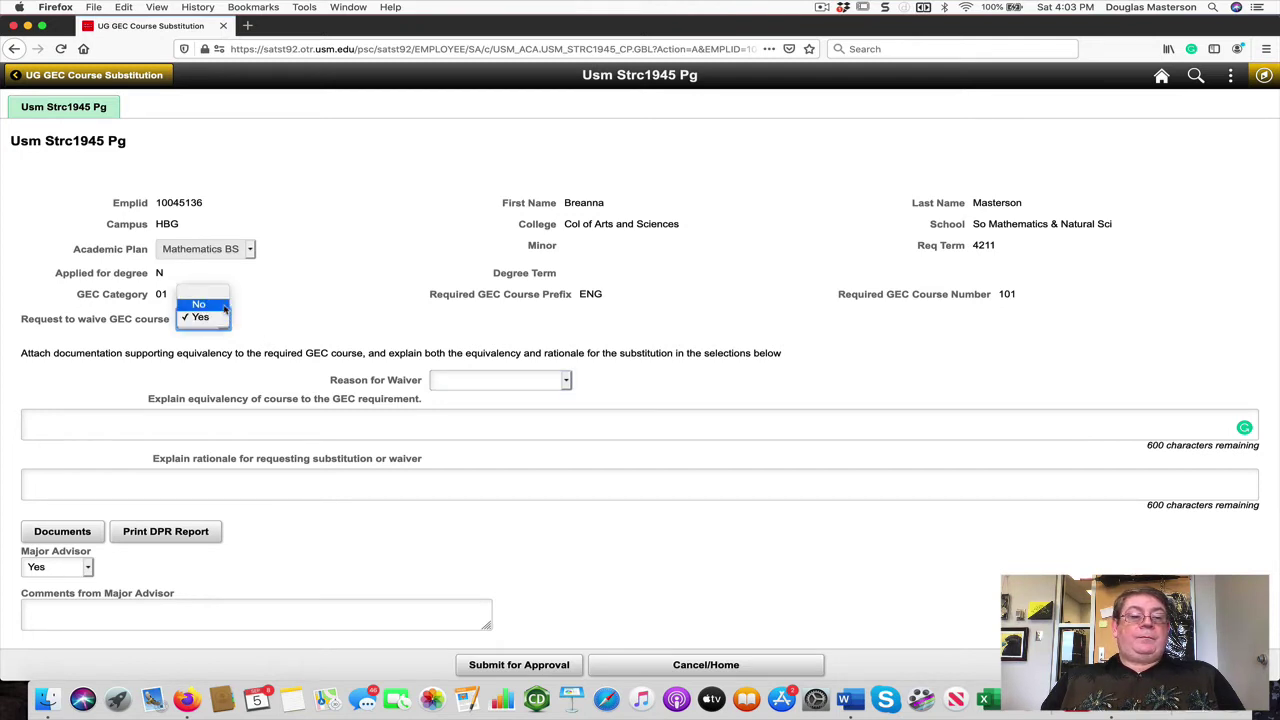
pyautogui.click(208, 304)
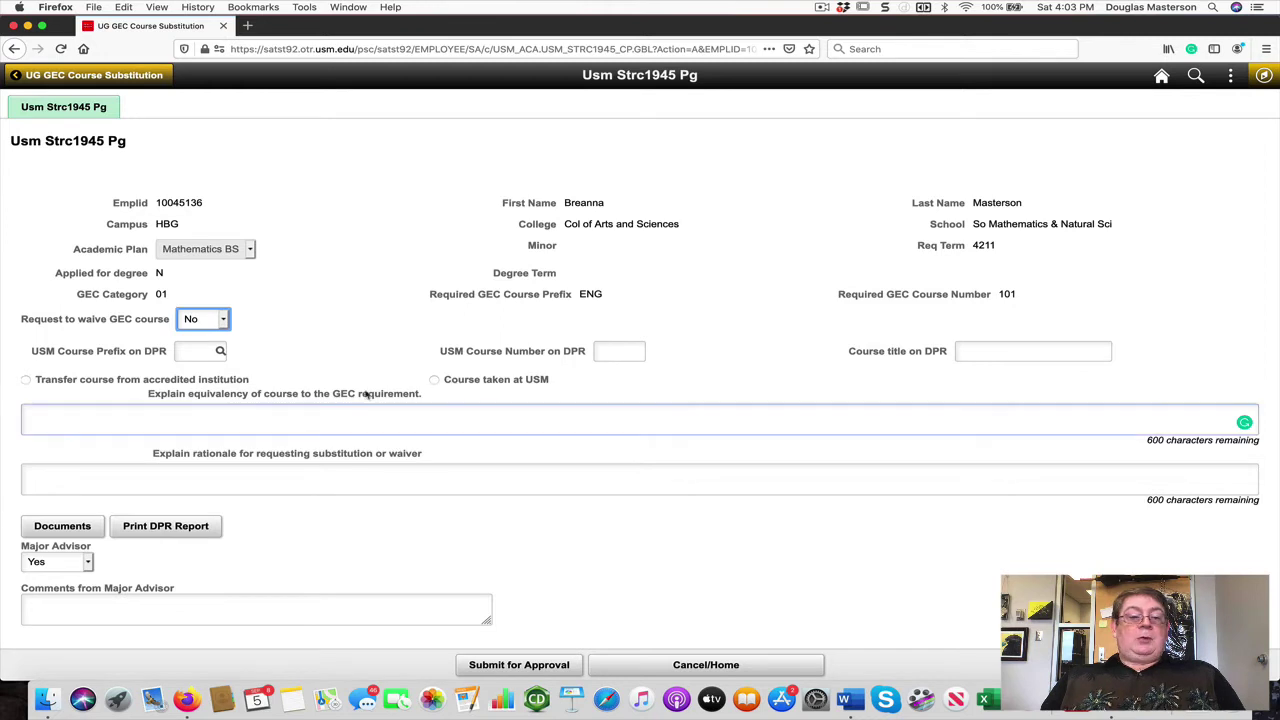
# Step: Record the transfer course ENGL 110001 from University of Oklahoma
pyautogui.click(26, 380)
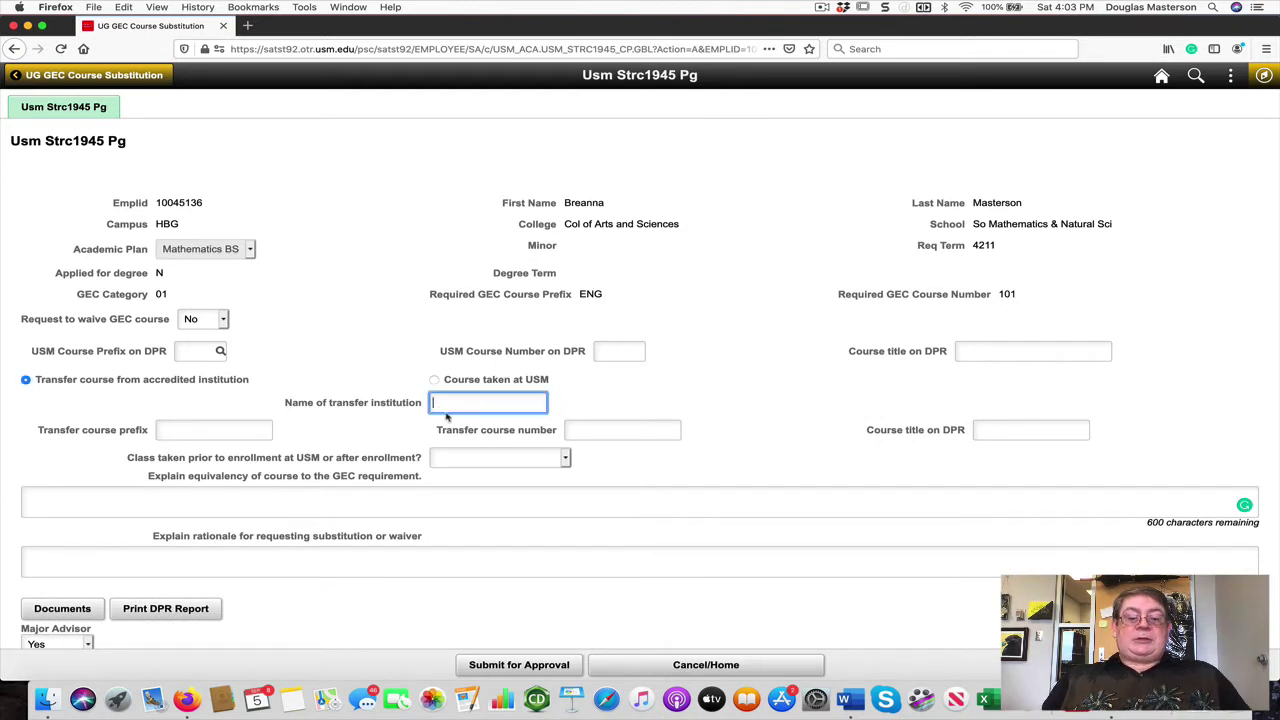
pyautogui.write('Univ')
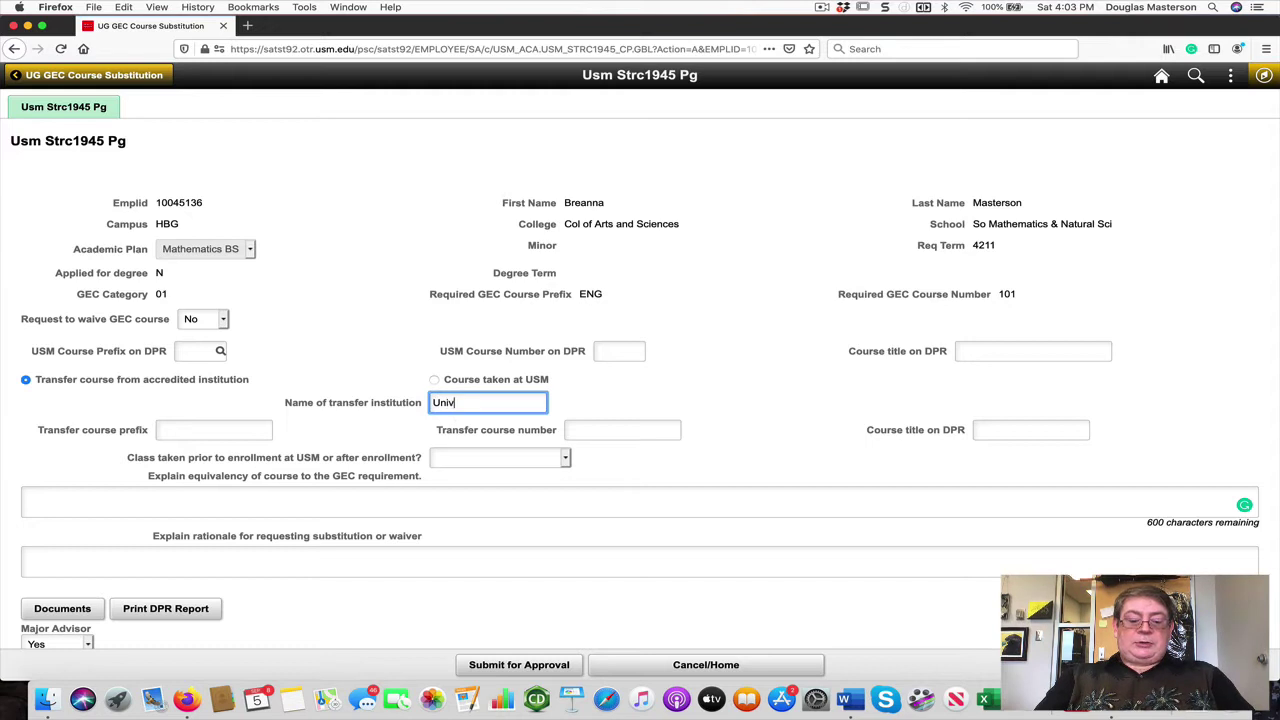
pyautogui.write('ersity of')
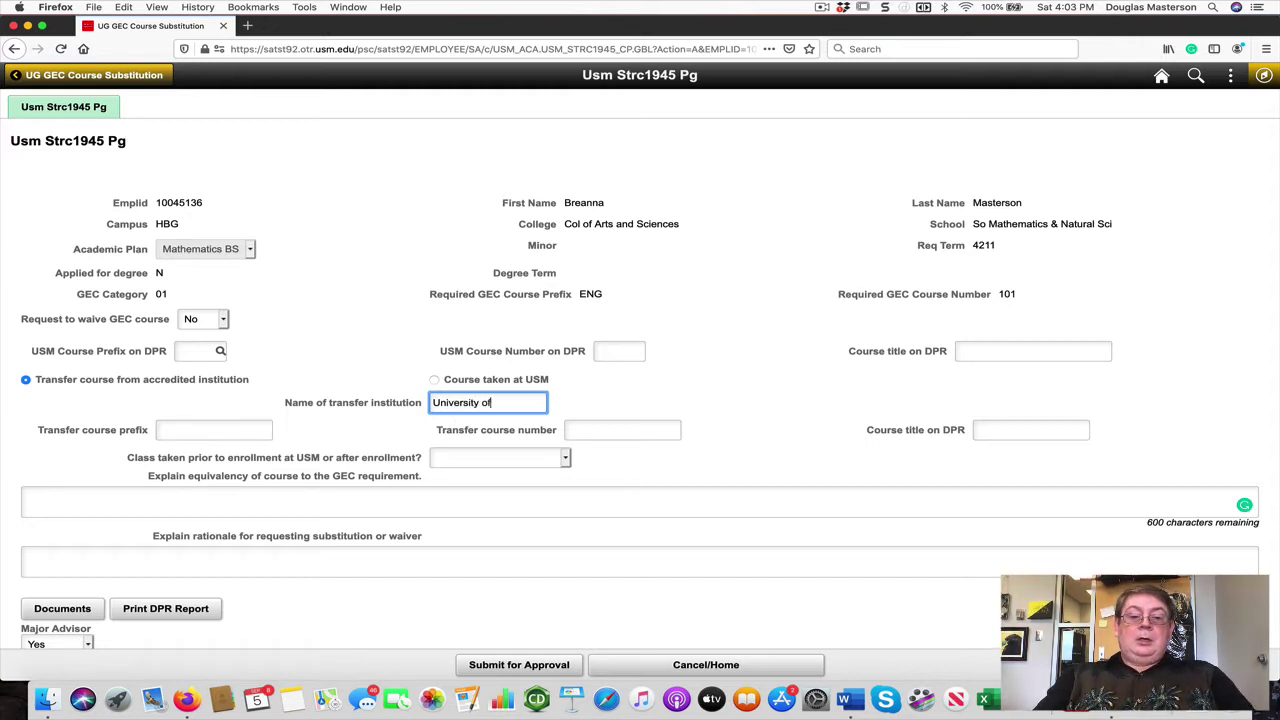
pyautogui.write(' Oklahoma')
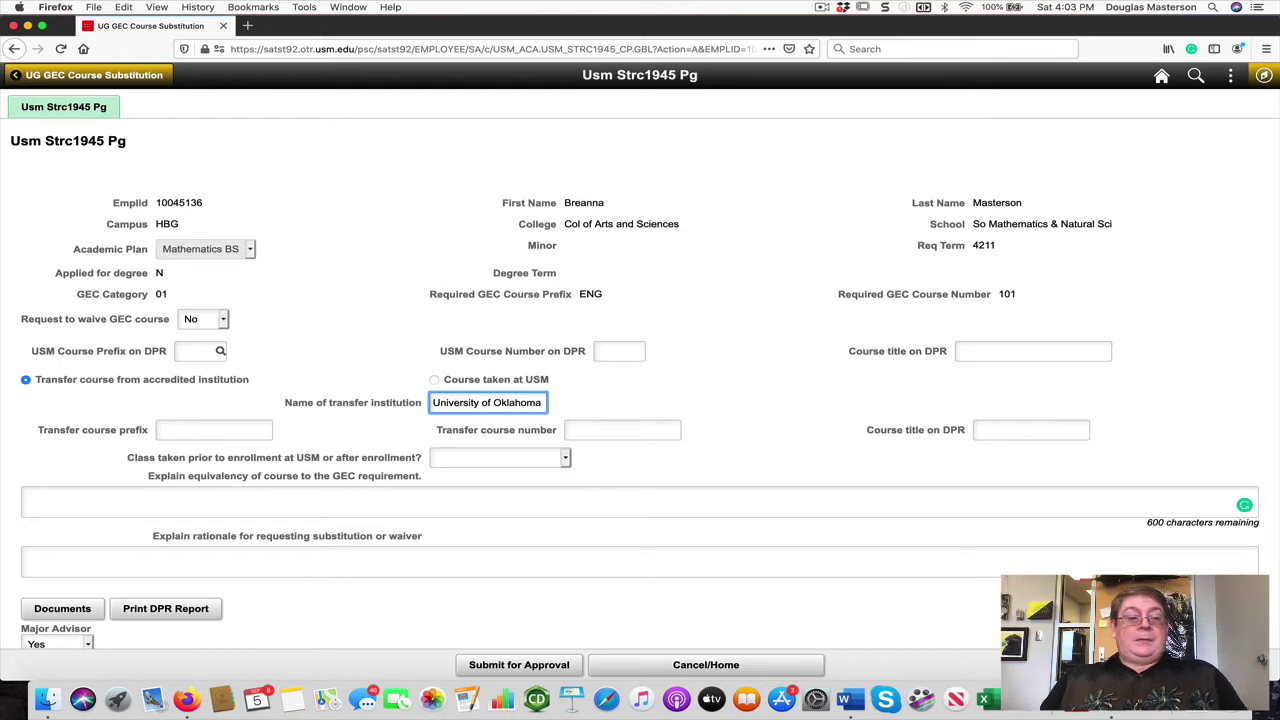
pyautogui.click(238, 428)
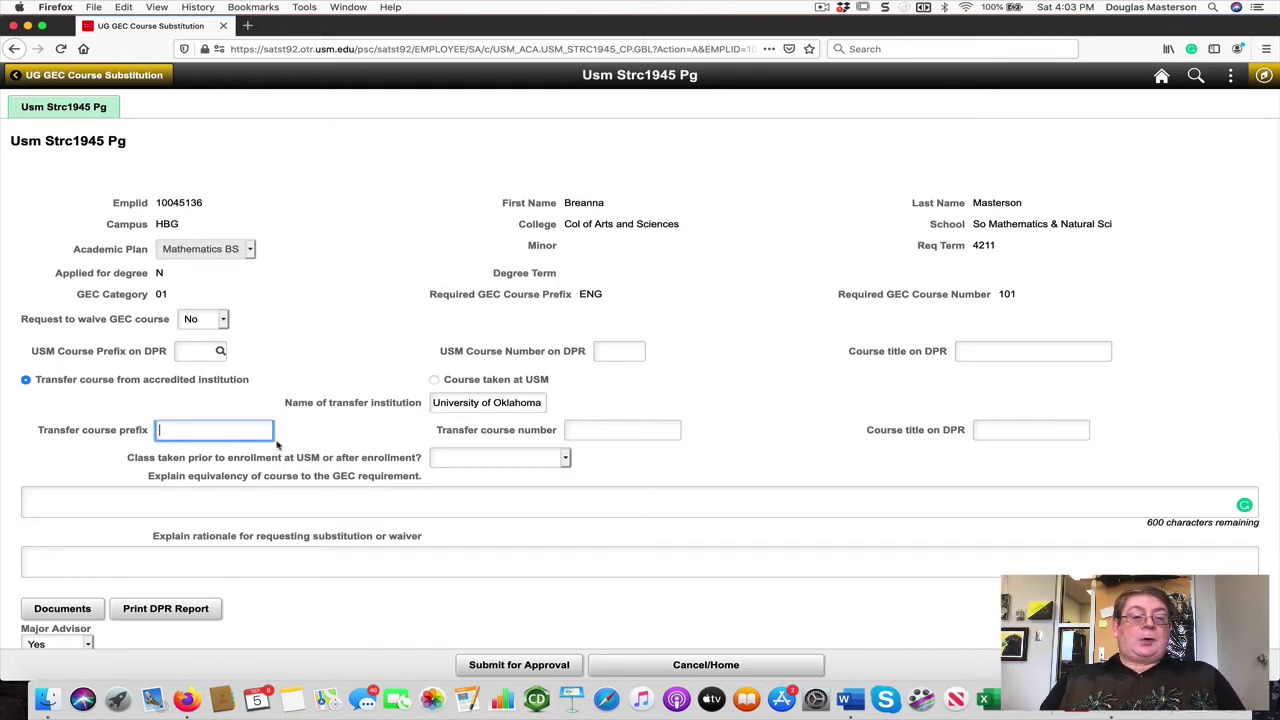
pyautogui.write('EN')
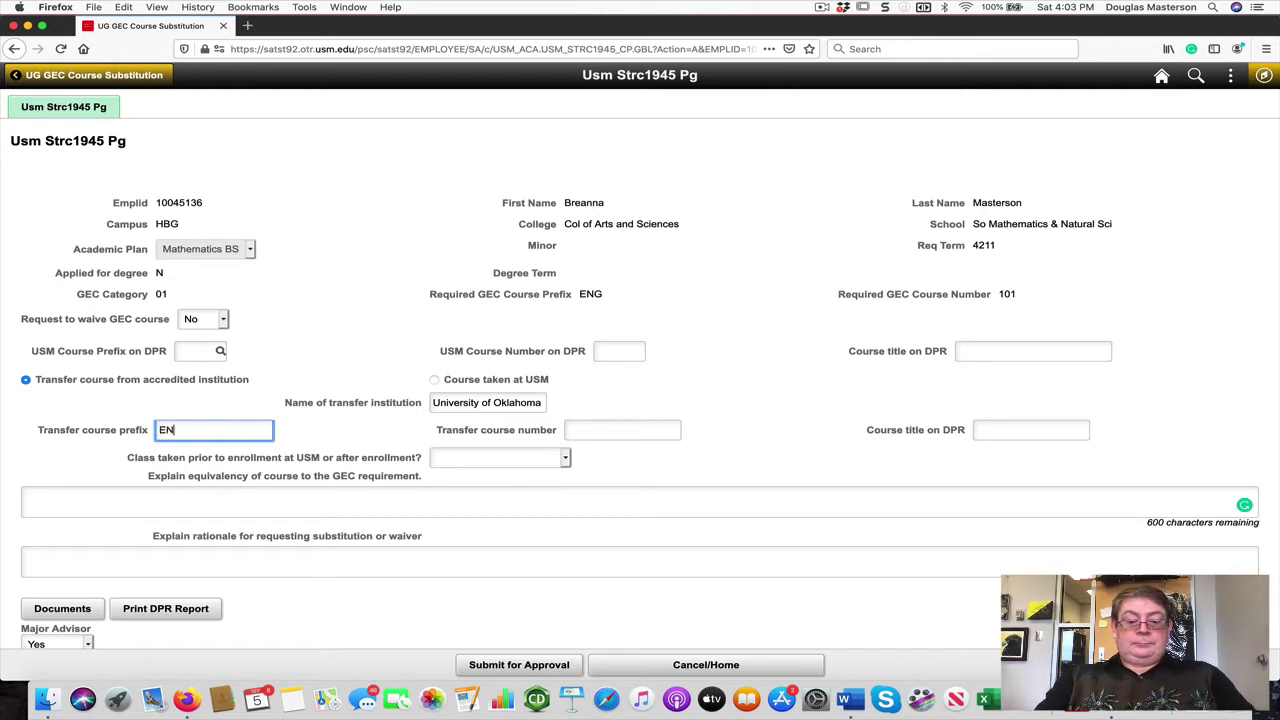
pyautogui.write('GL')
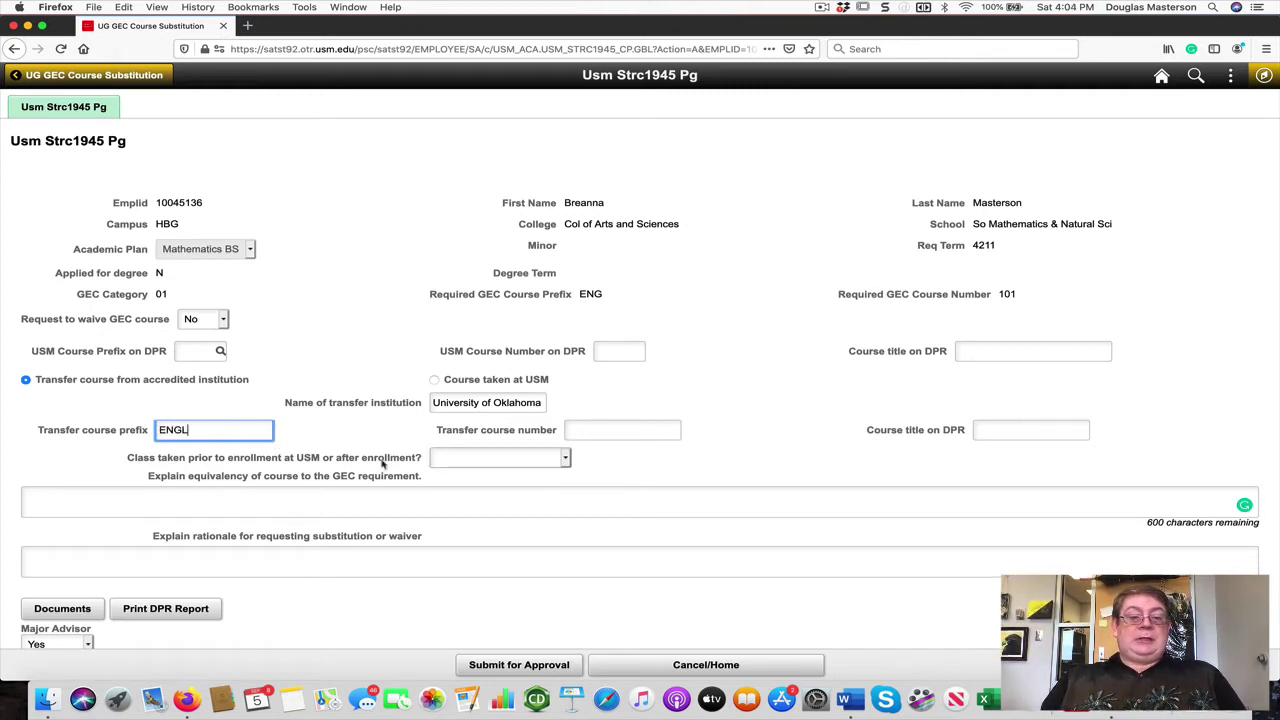
pyautogui.click(587, 431)
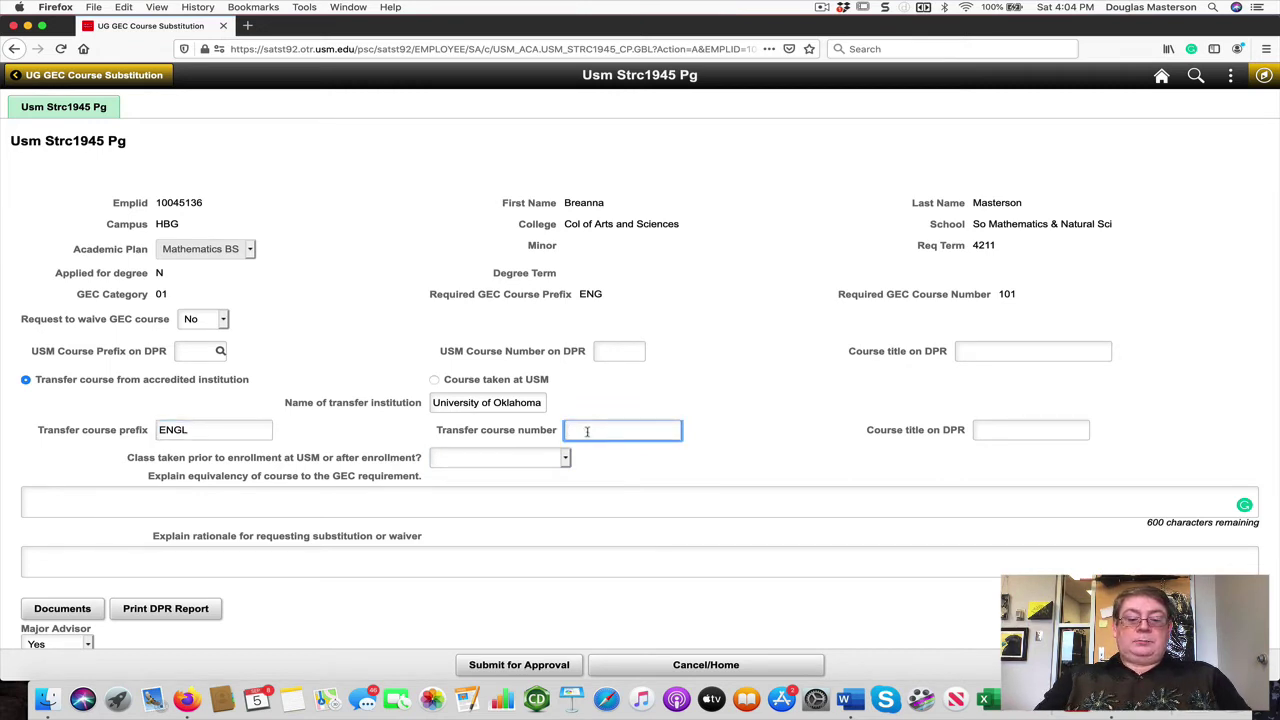
pyautogui.write('11')
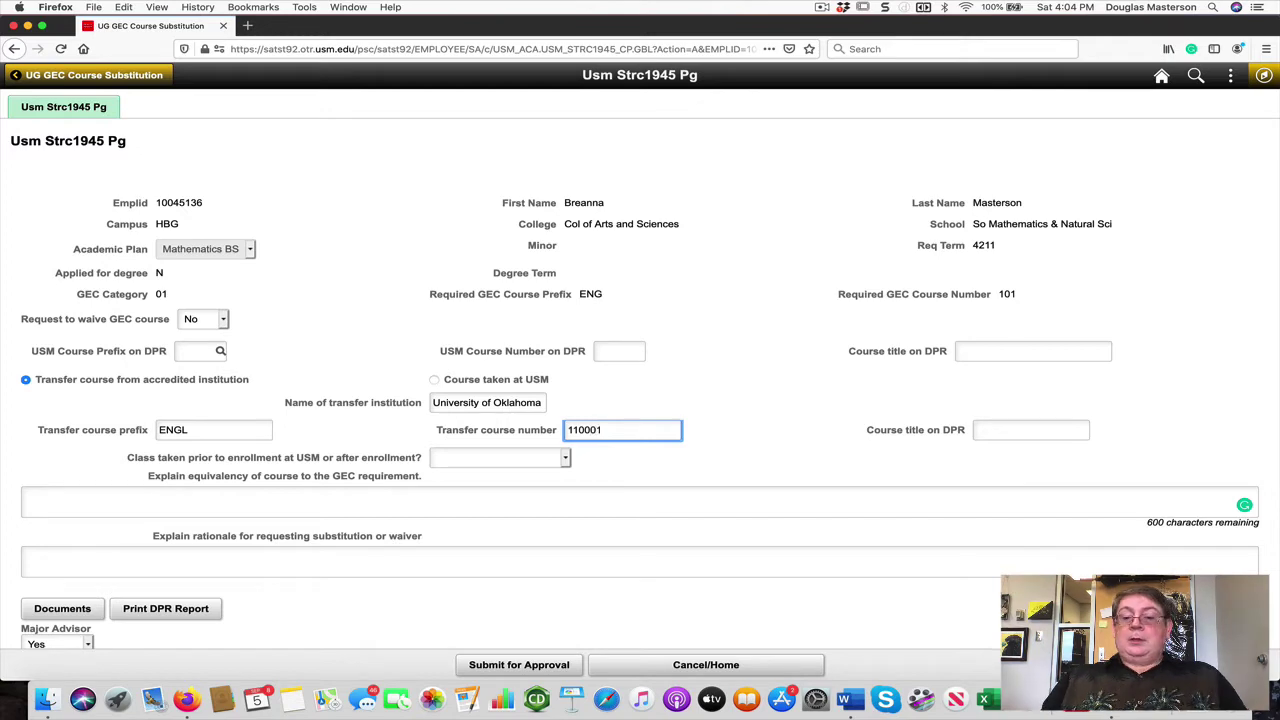
pyautogui.write('0001')
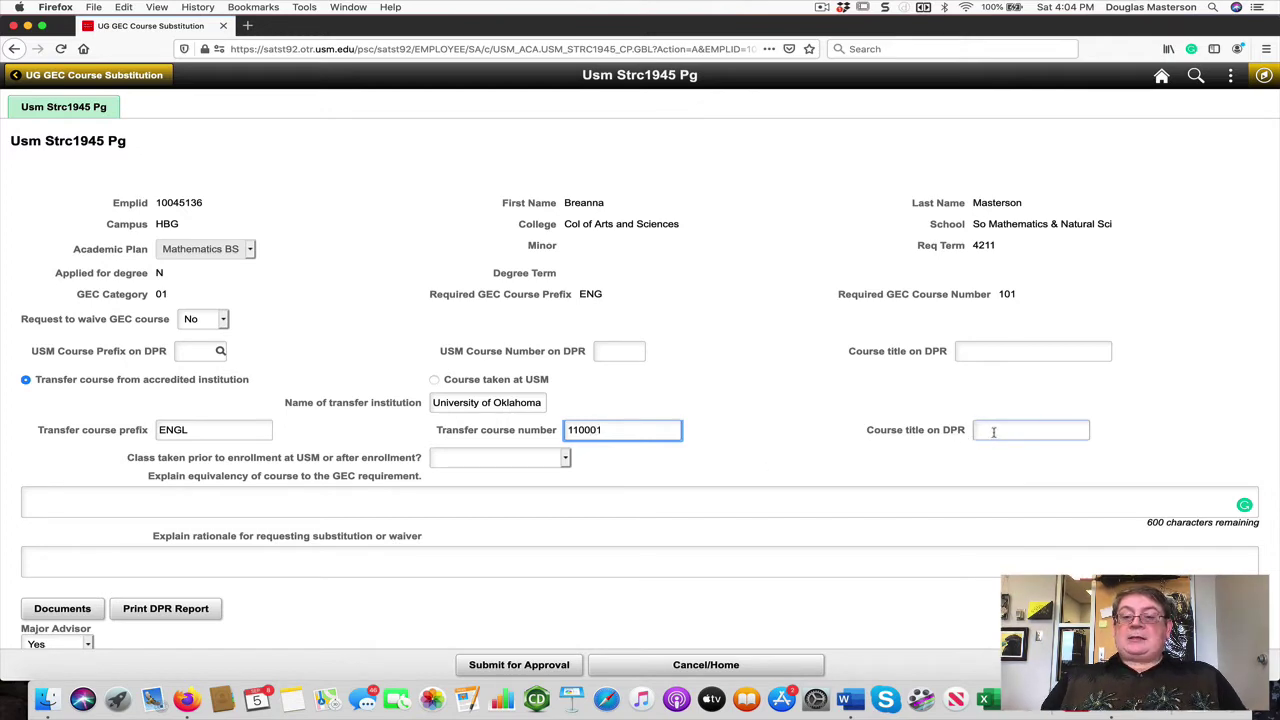
pyautogui.click(993, 432)
pyautogui.scroll(-2, 993, 432)
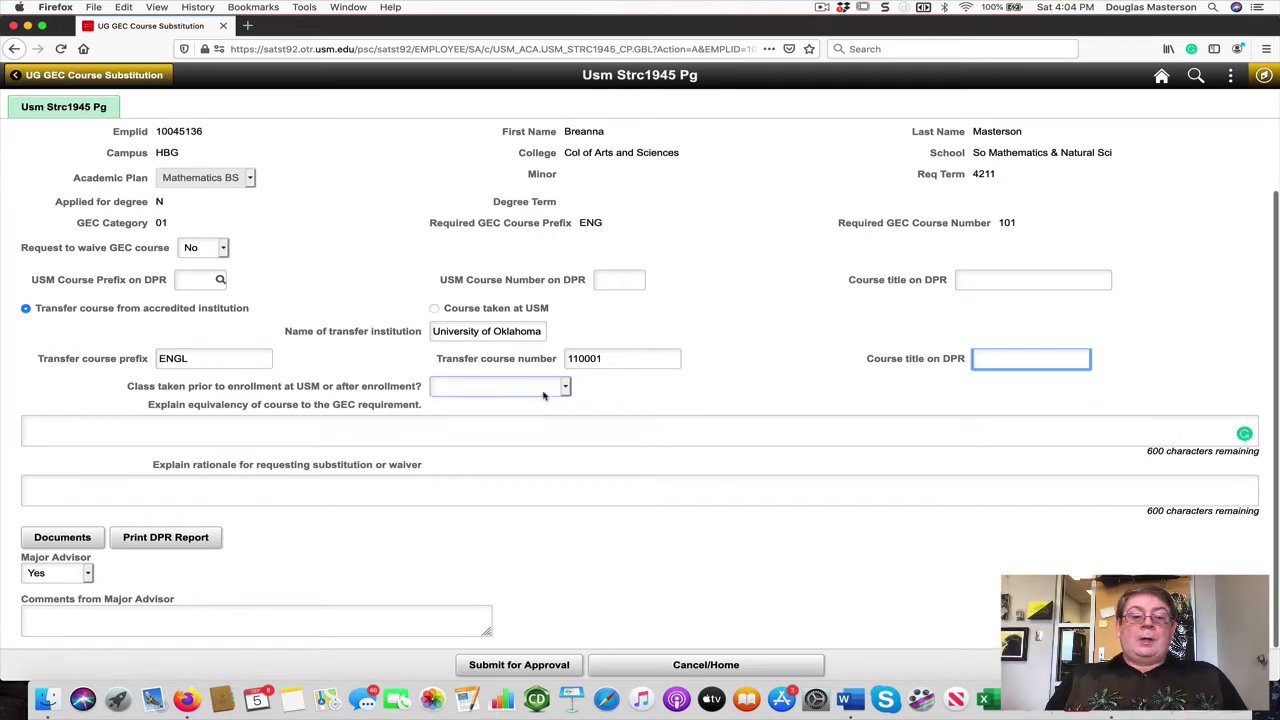
# Step: Fill the equivalency and rationale boxes with placeholder text, appending 'See attachment' to the equivalency
pyautogui.click(565, 388)
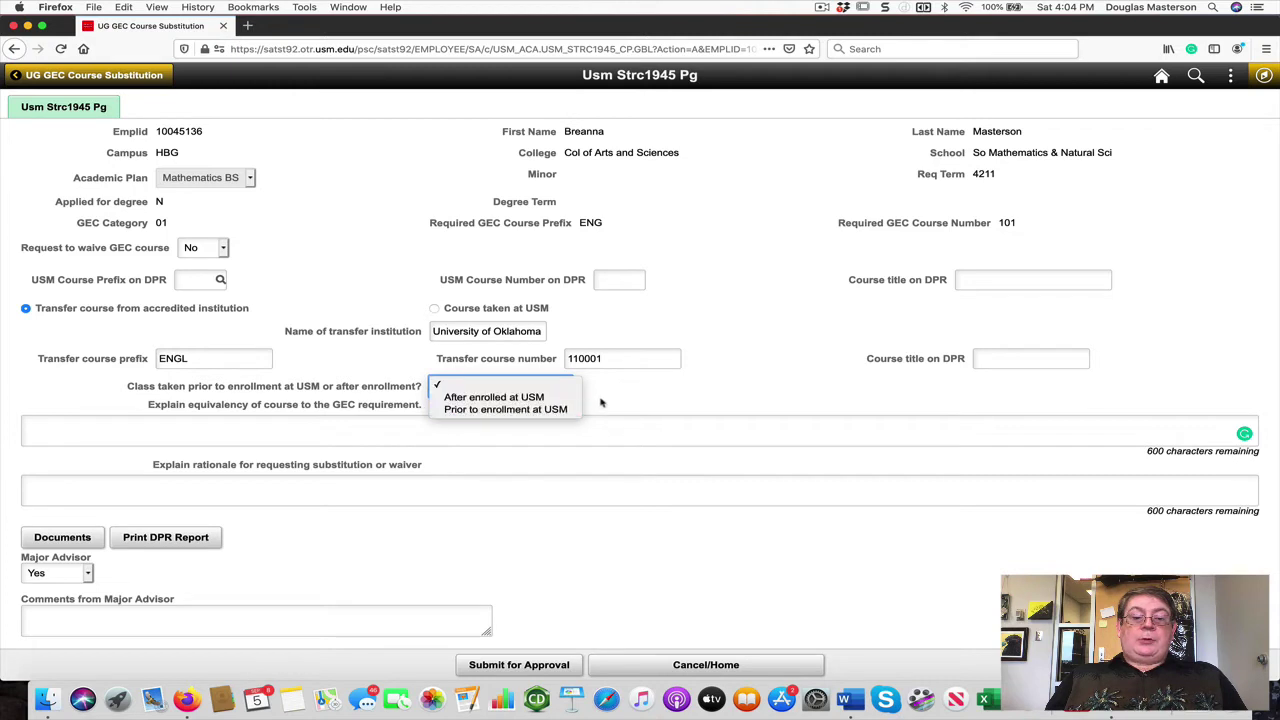
pyautogui.click(602, 398)
pyautogui.click(338, 425)
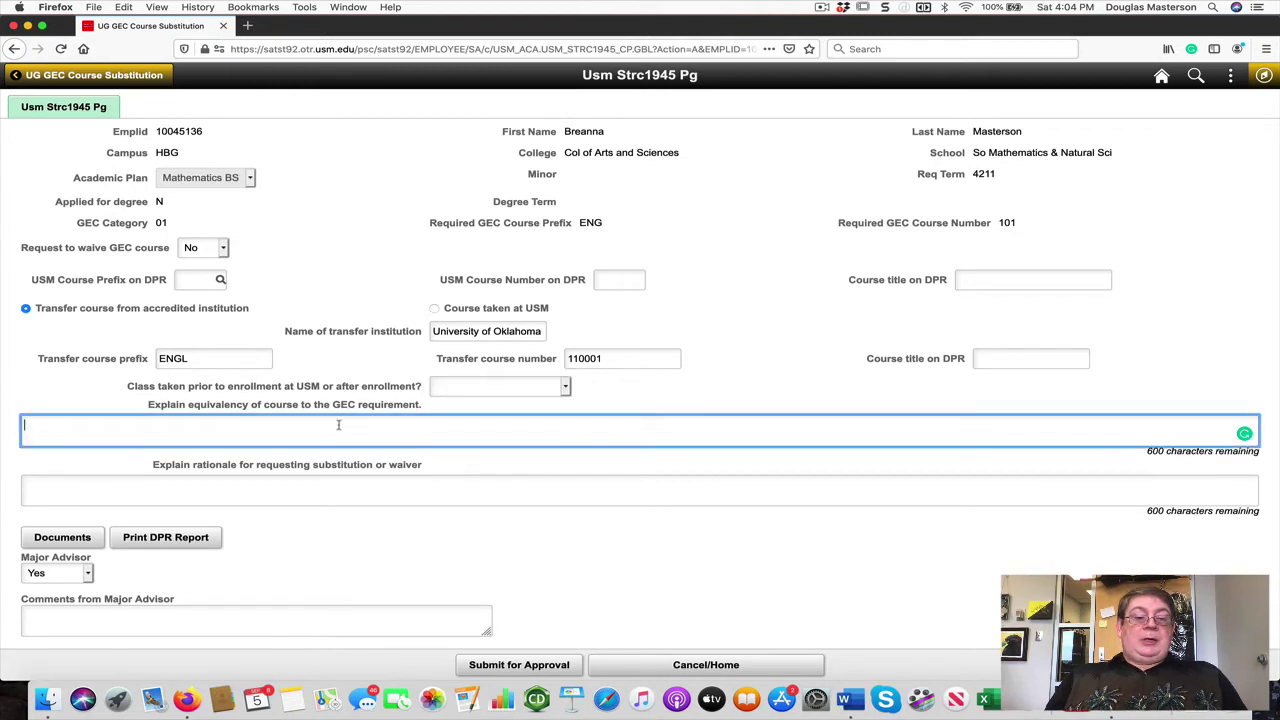
pyautogui.write('jdfaudifhadsufhaishdfihadsih')
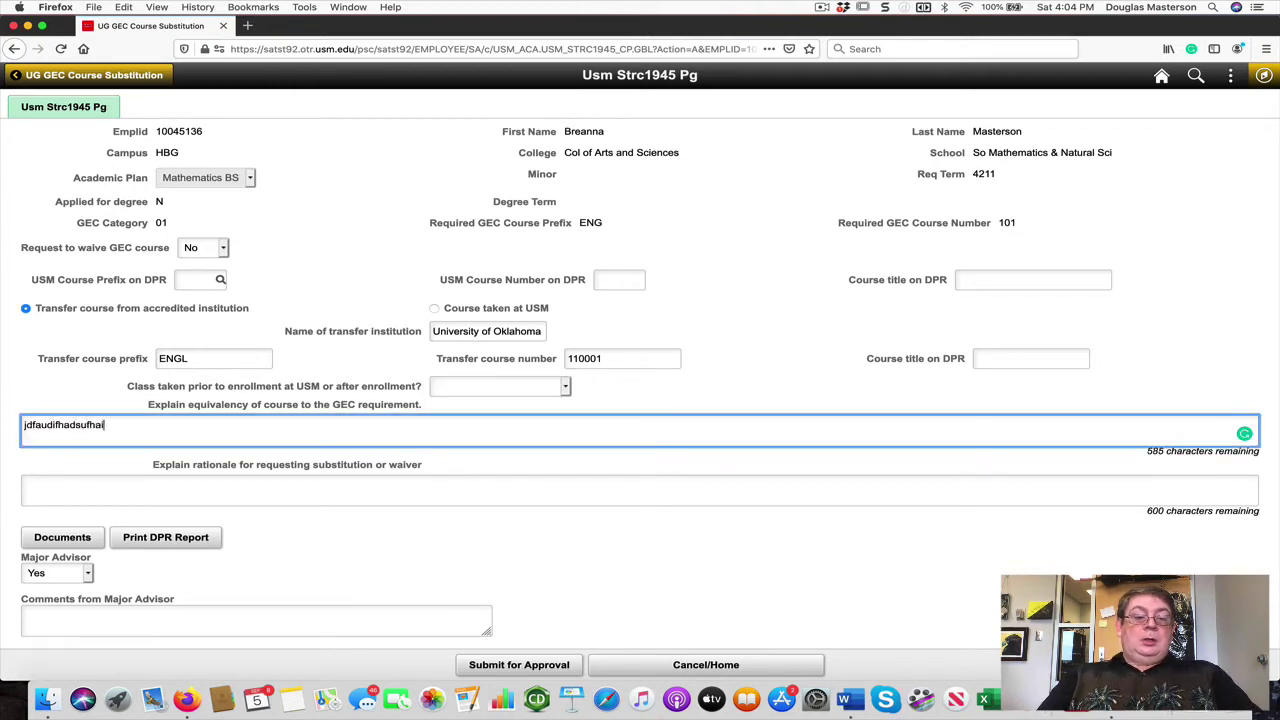
pyautogui.click(316, 482)
pyautogui.write('iOhohfpsdhfiahsdfihaisdhfiuahd')
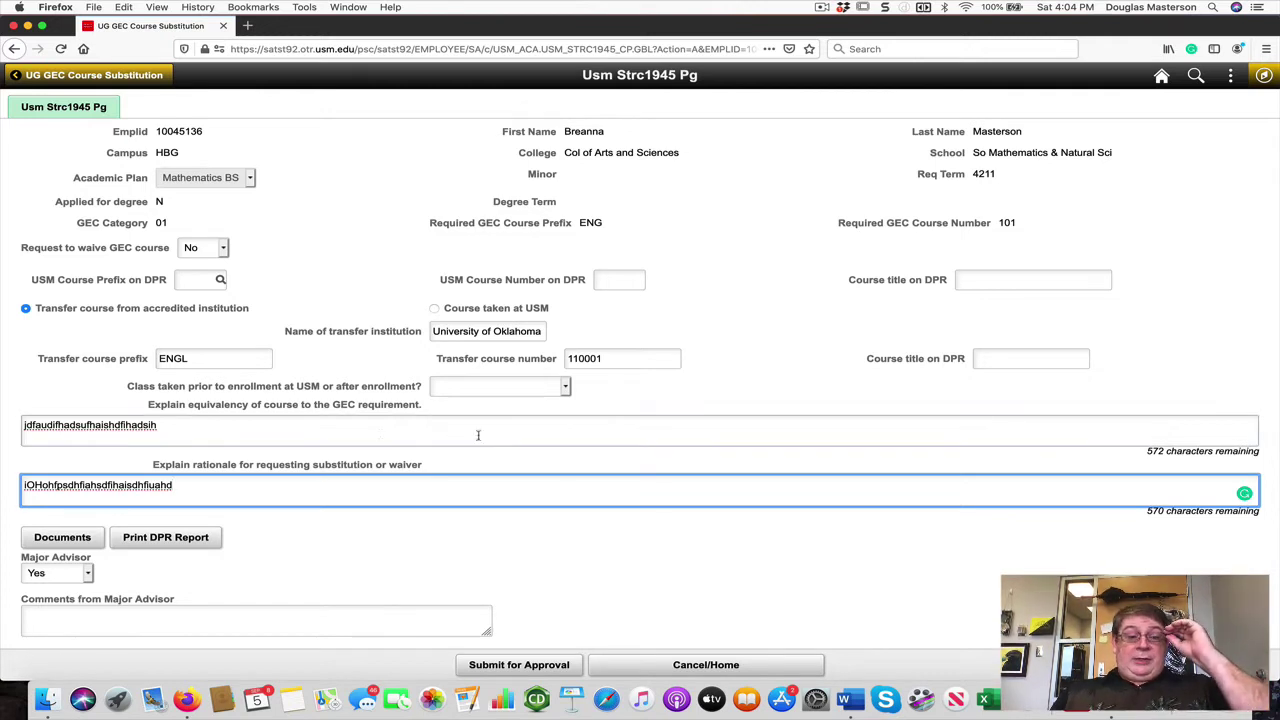
pyautogui.click(161, 425)
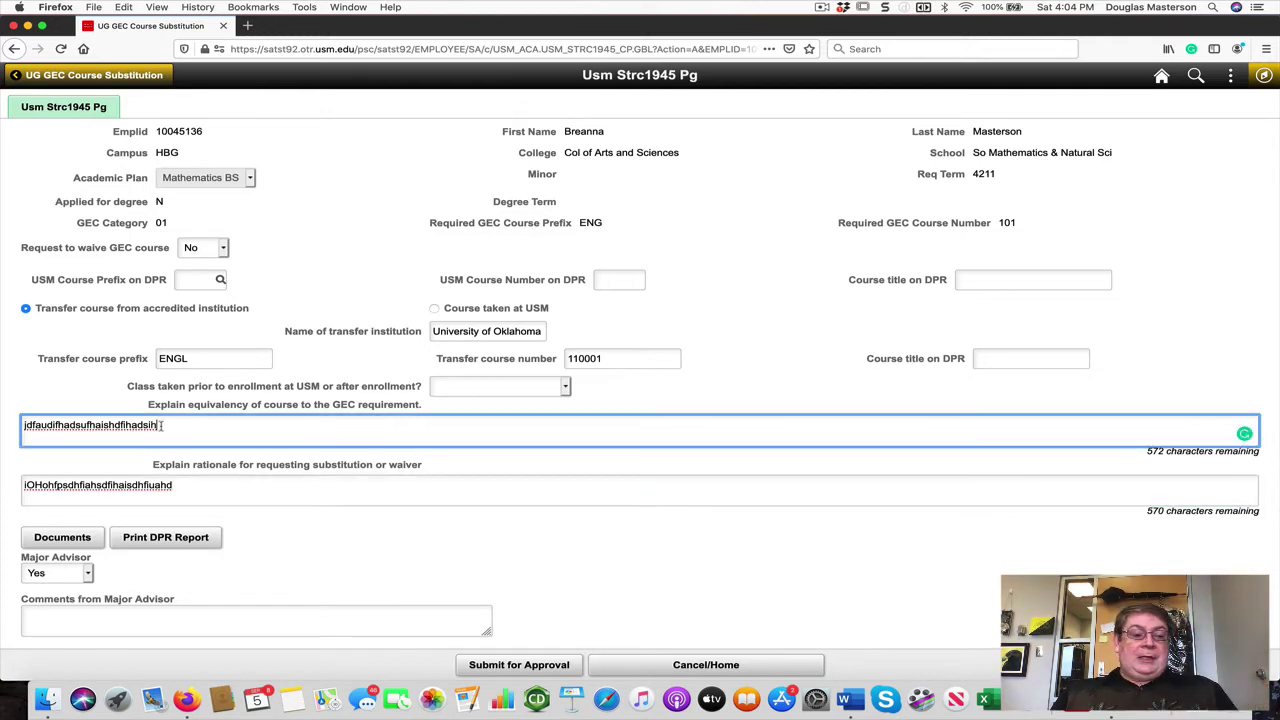
pyautogui.write('See')
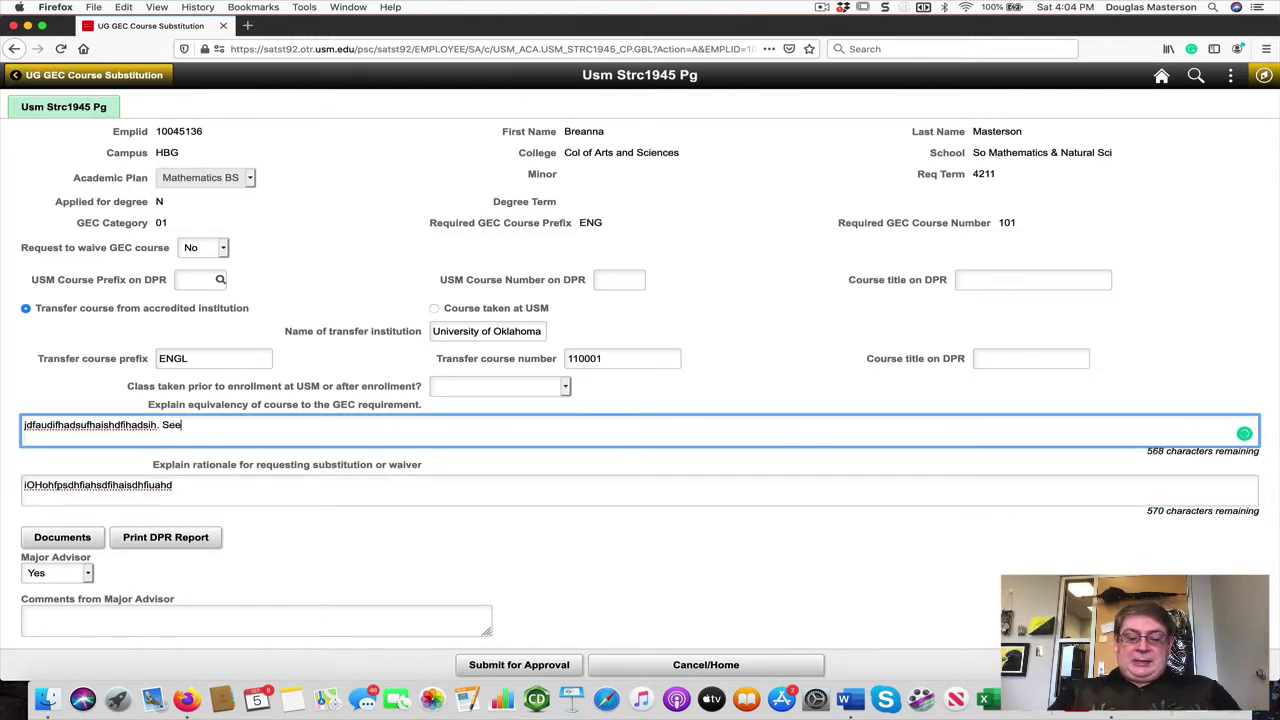
pyautogui.write(' attachment')
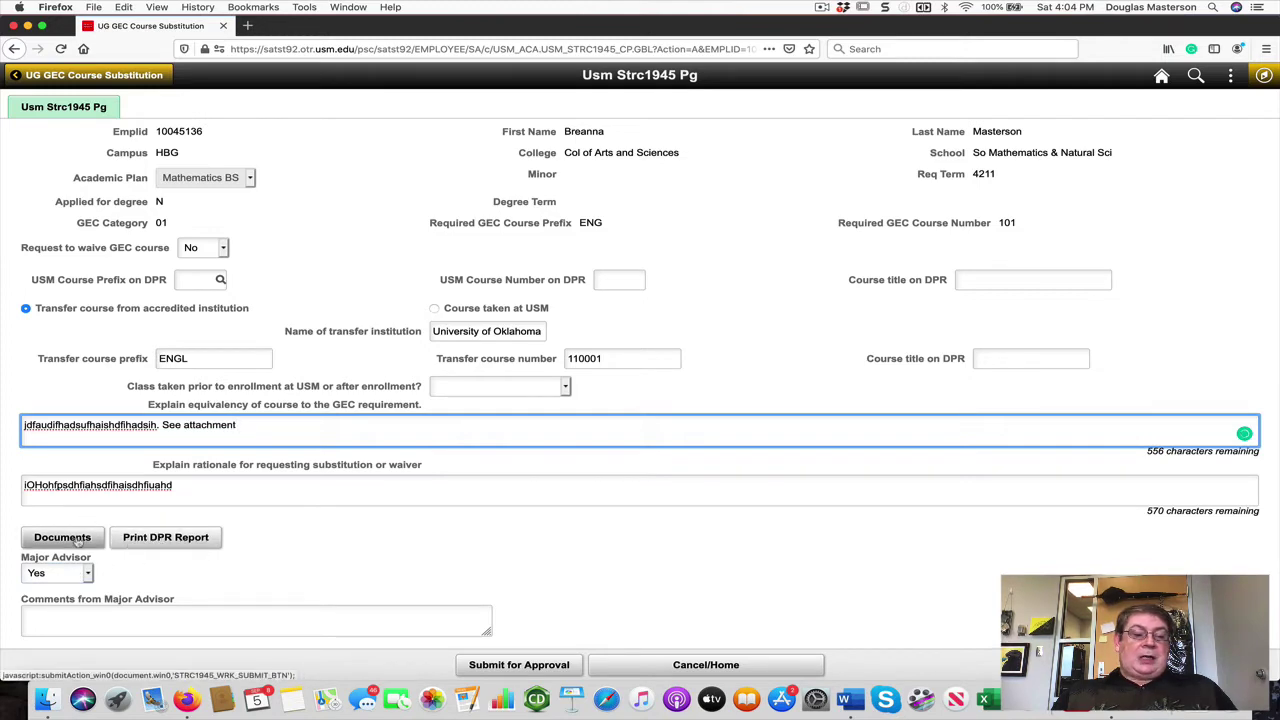
pyautogui.click(77, 538)
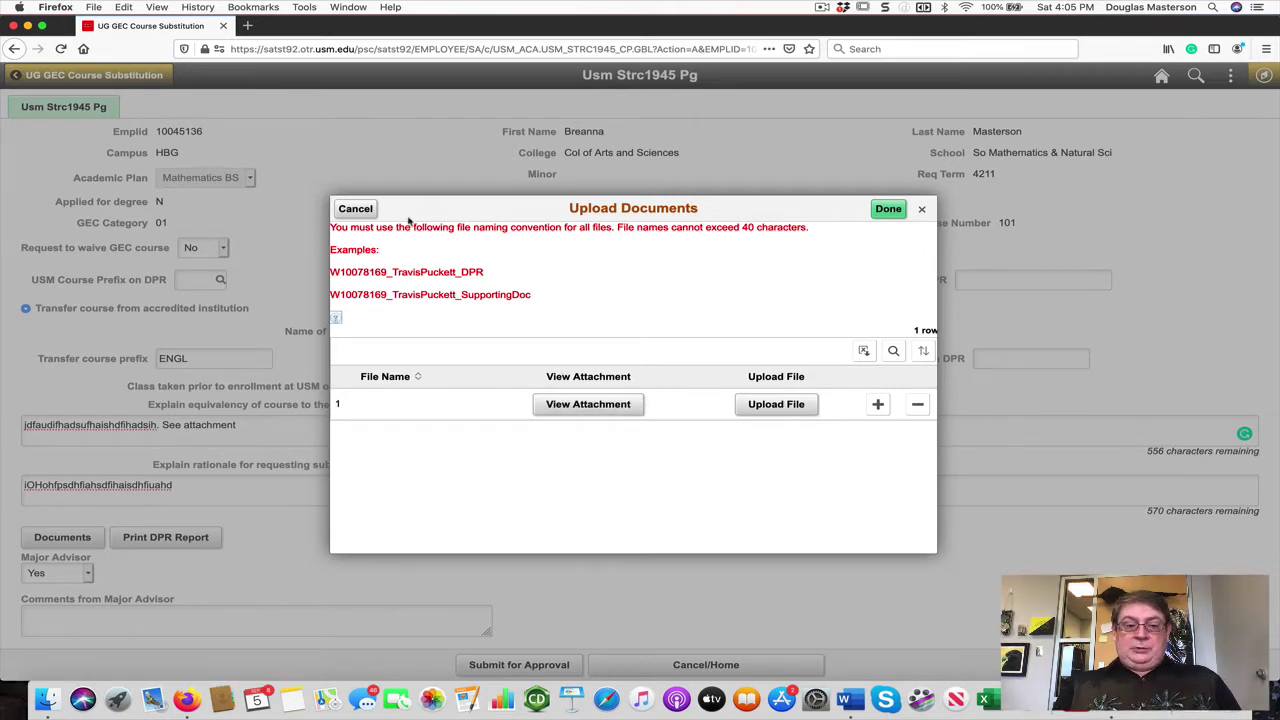
pyautogui.click(355, 210)
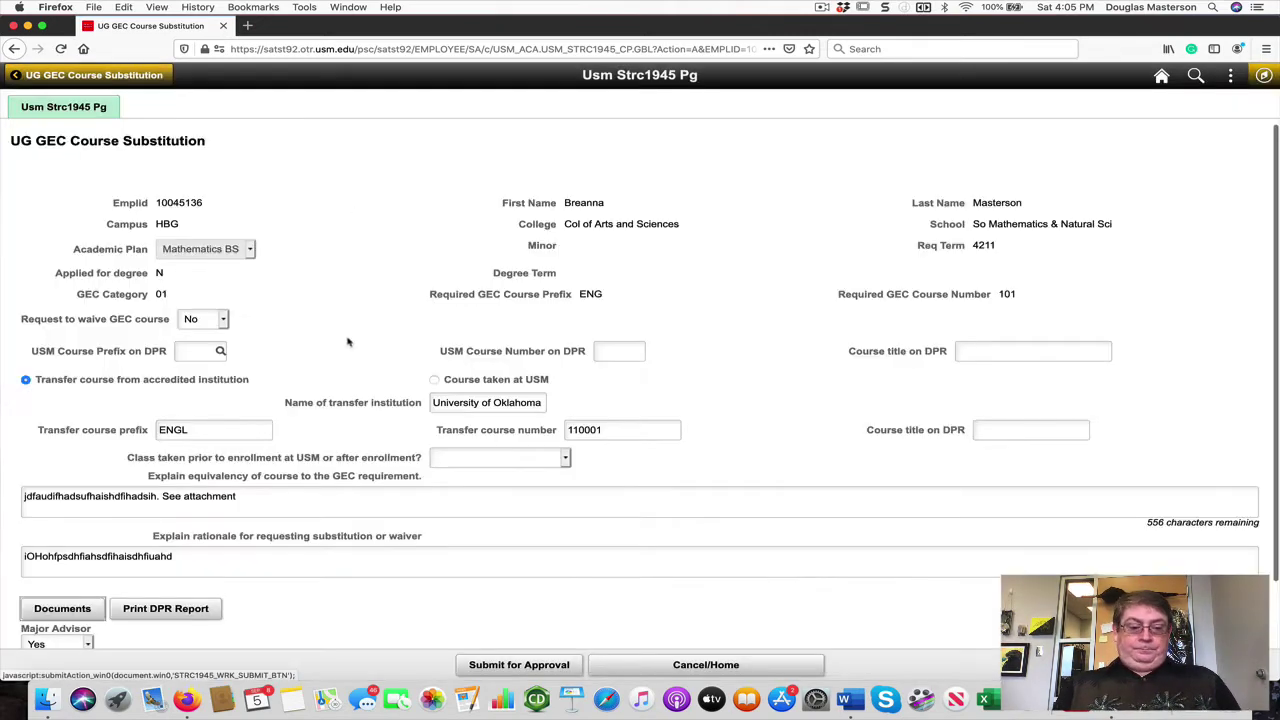
pyautogui.scroll(-3, 348, 342)
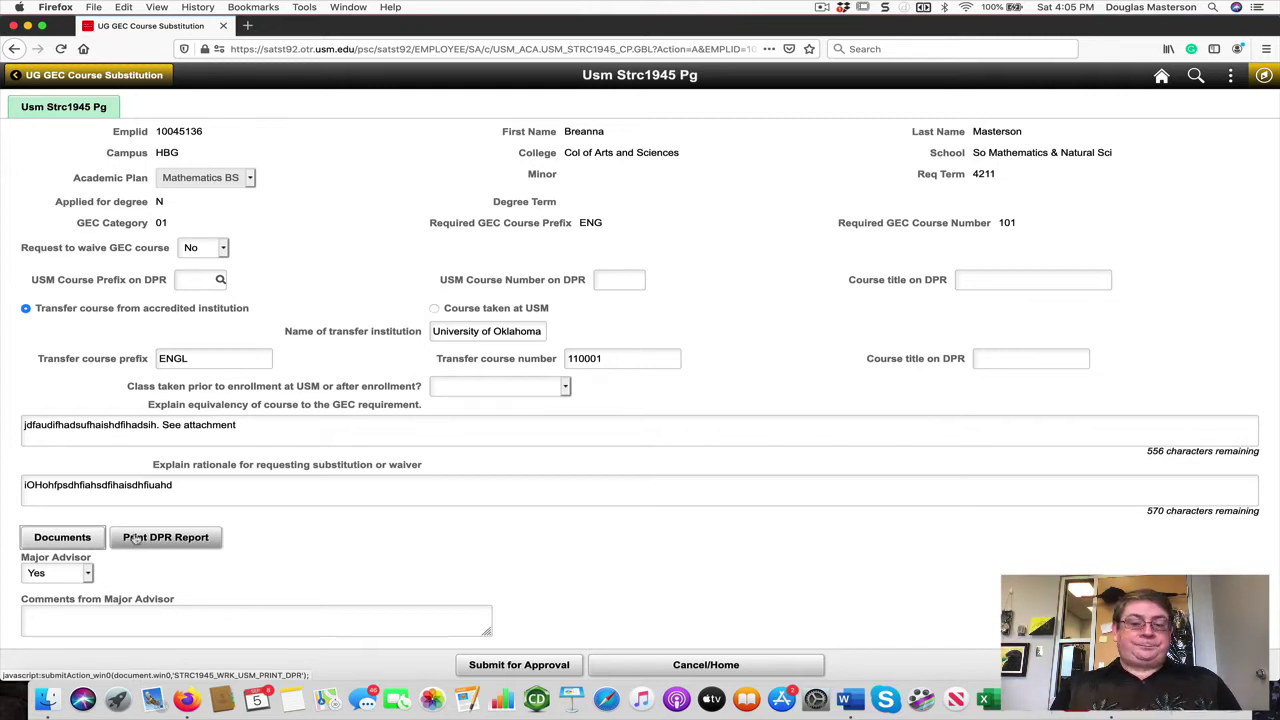
pyautogui.click(172, 617)
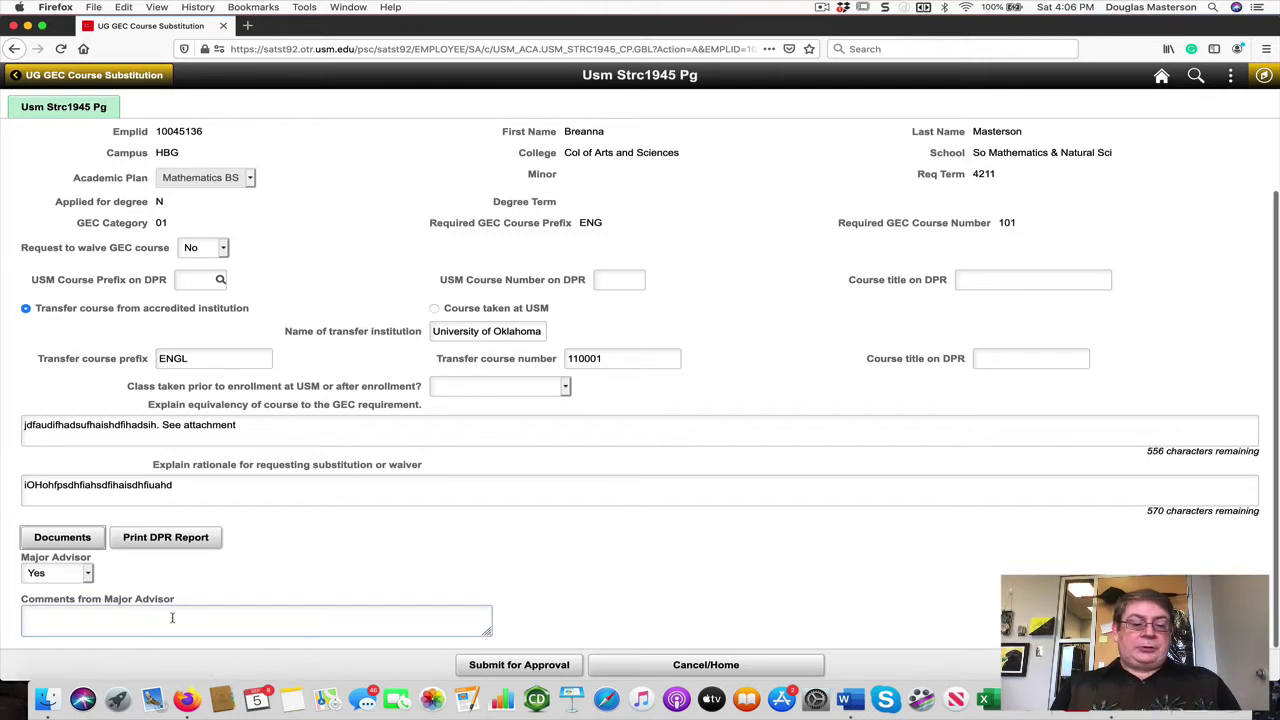
# Step: Keep Major Advisor at Yes, add placeholder advisor comments, and choose Cancel/Home
pyautogui.click(87, 574)
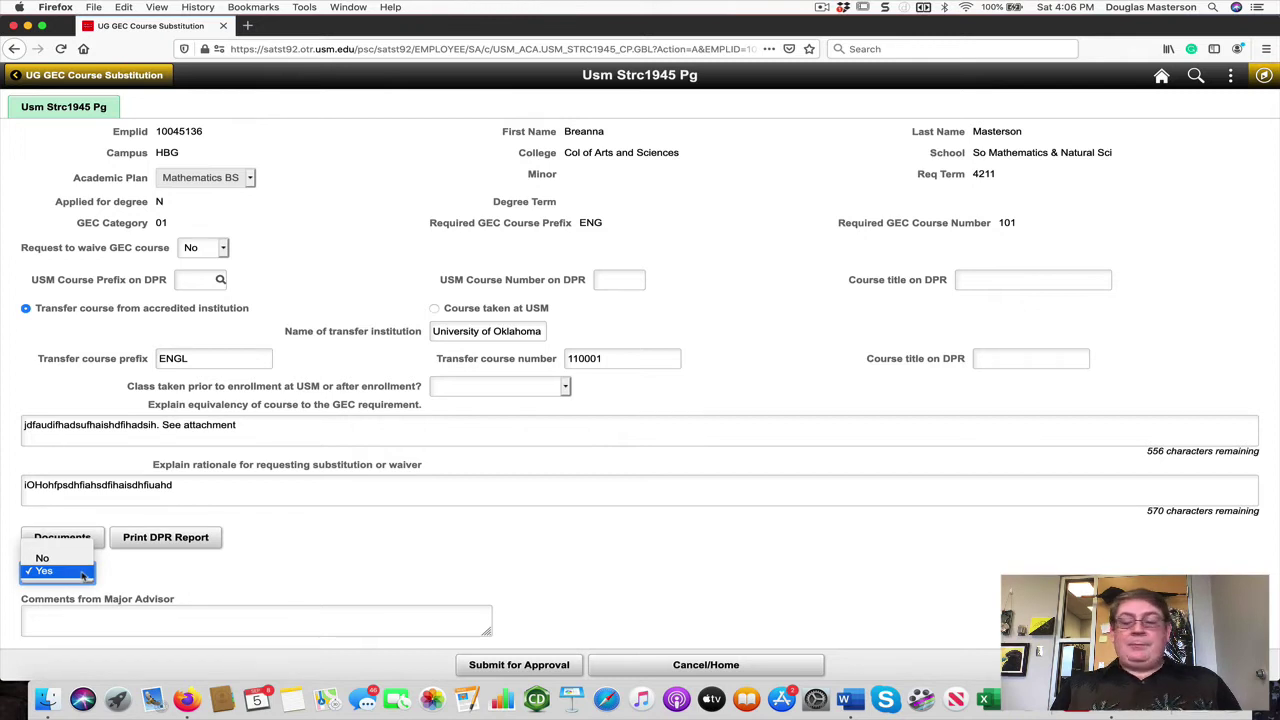
pyautogui.click(86, 572)
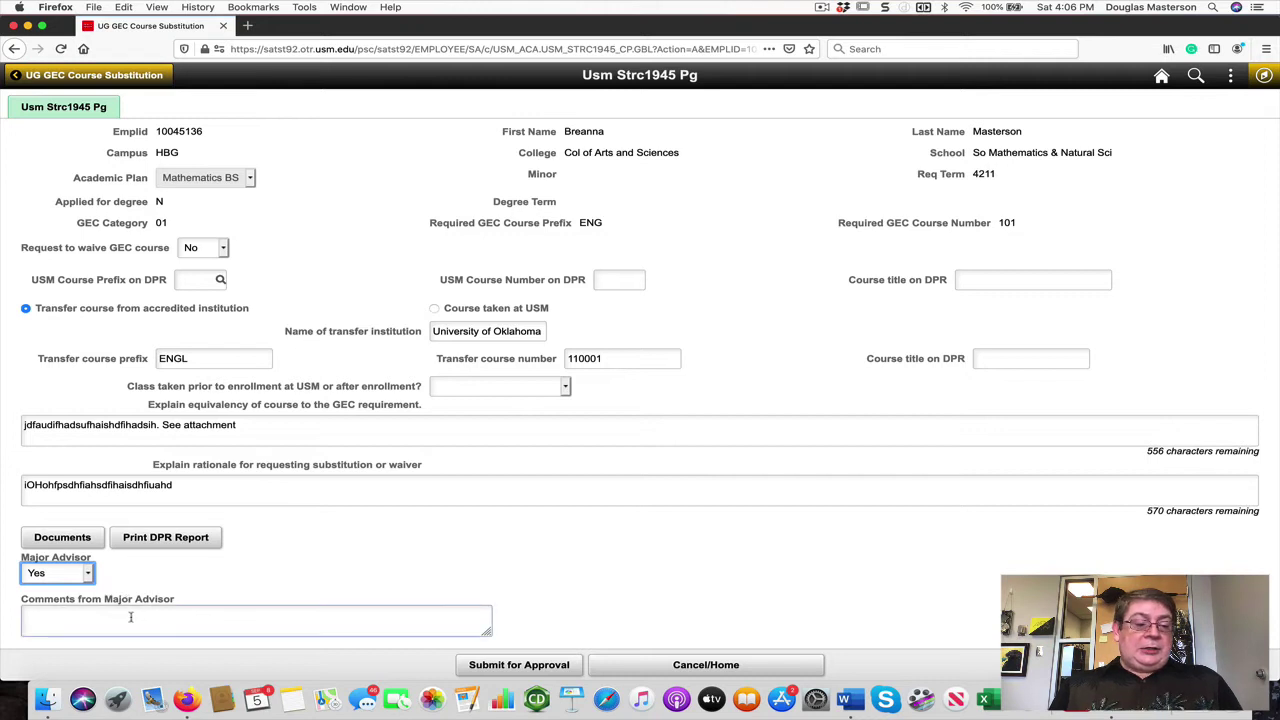
pyautogui.click(131, 616)
pyautogui.write('fufufufufuf')
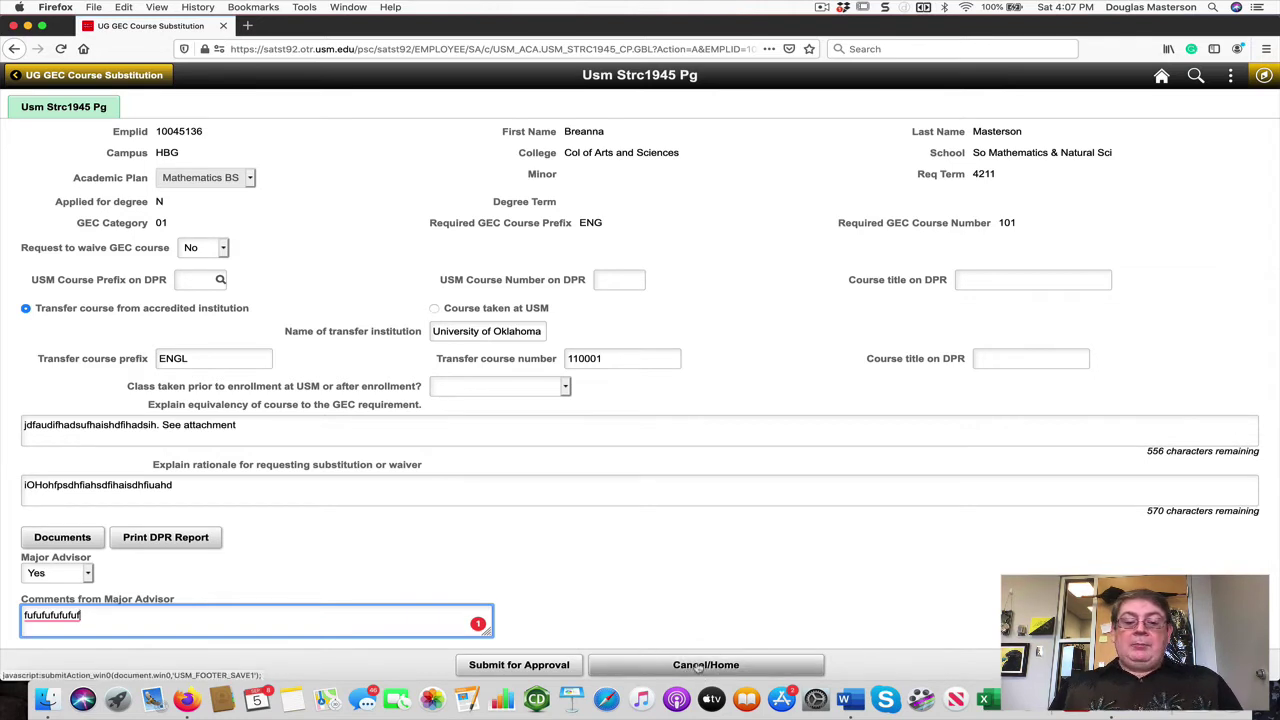
pyautogui.click(697, 665)
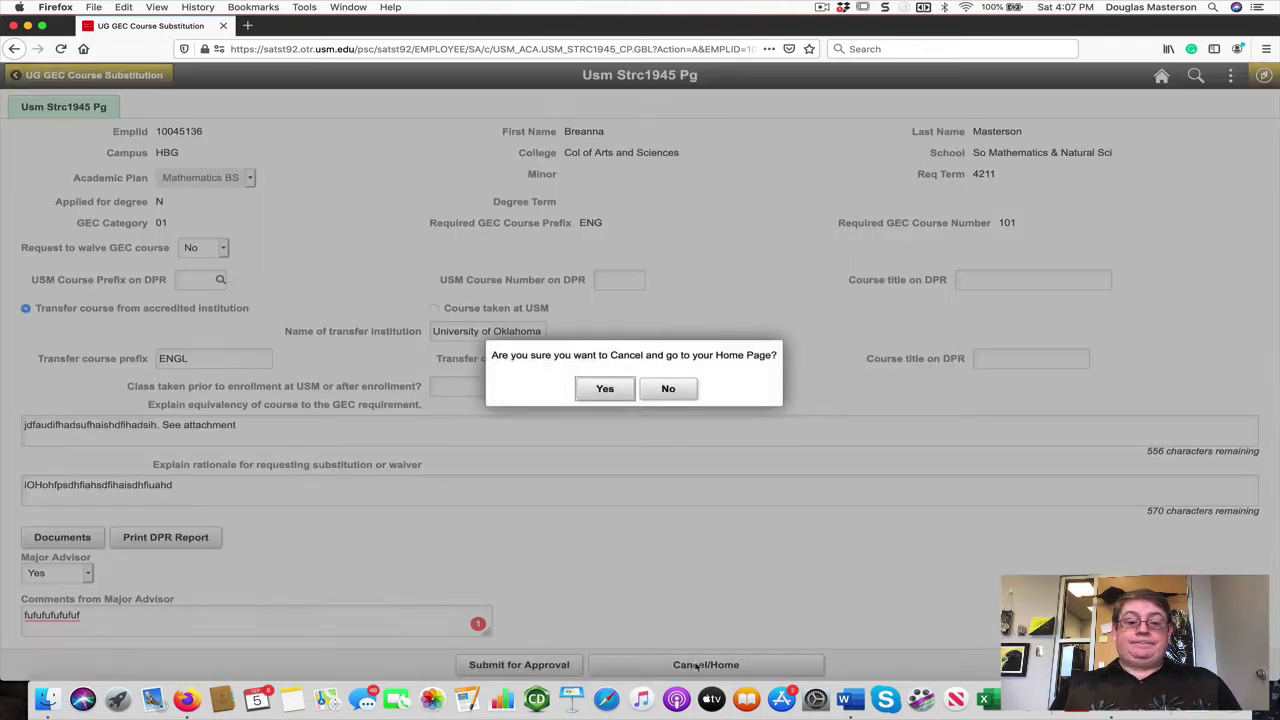
# Step: Discard the GEC form without saving and open UG Non GEC Course Substitution via Navigator
pyautogui.click(609, 390)
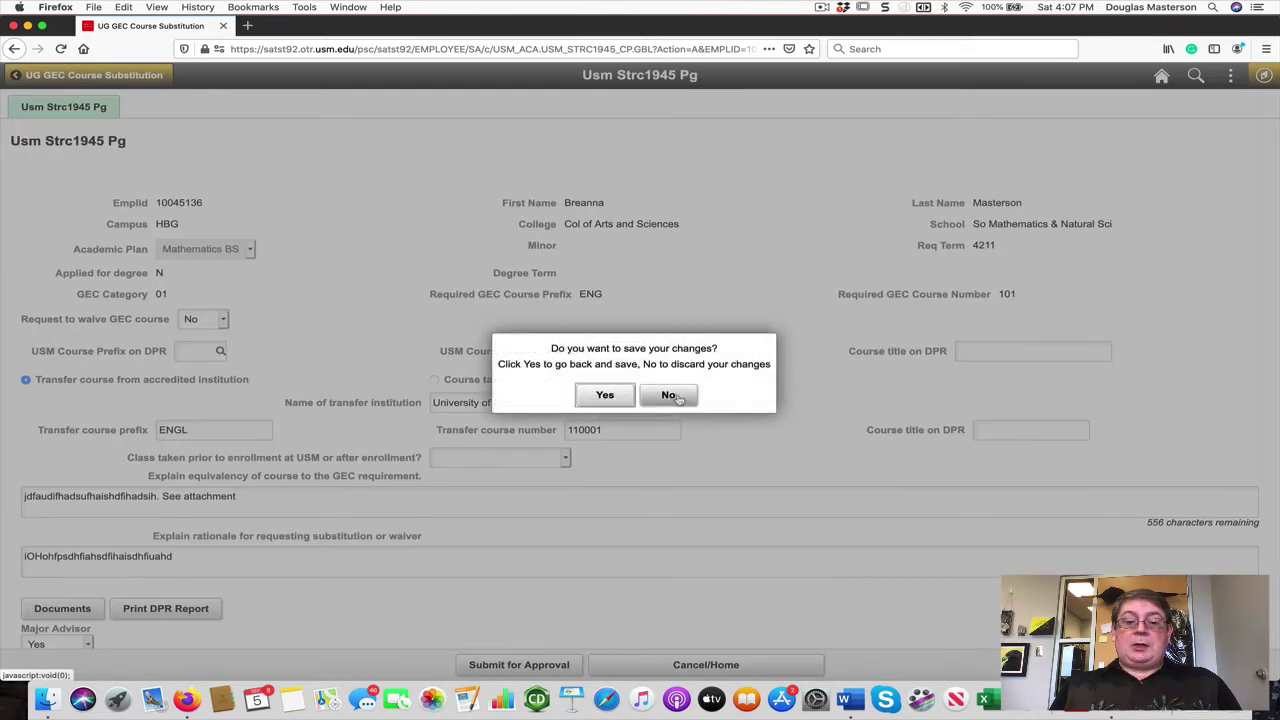
pyautogui.click(677, 397)
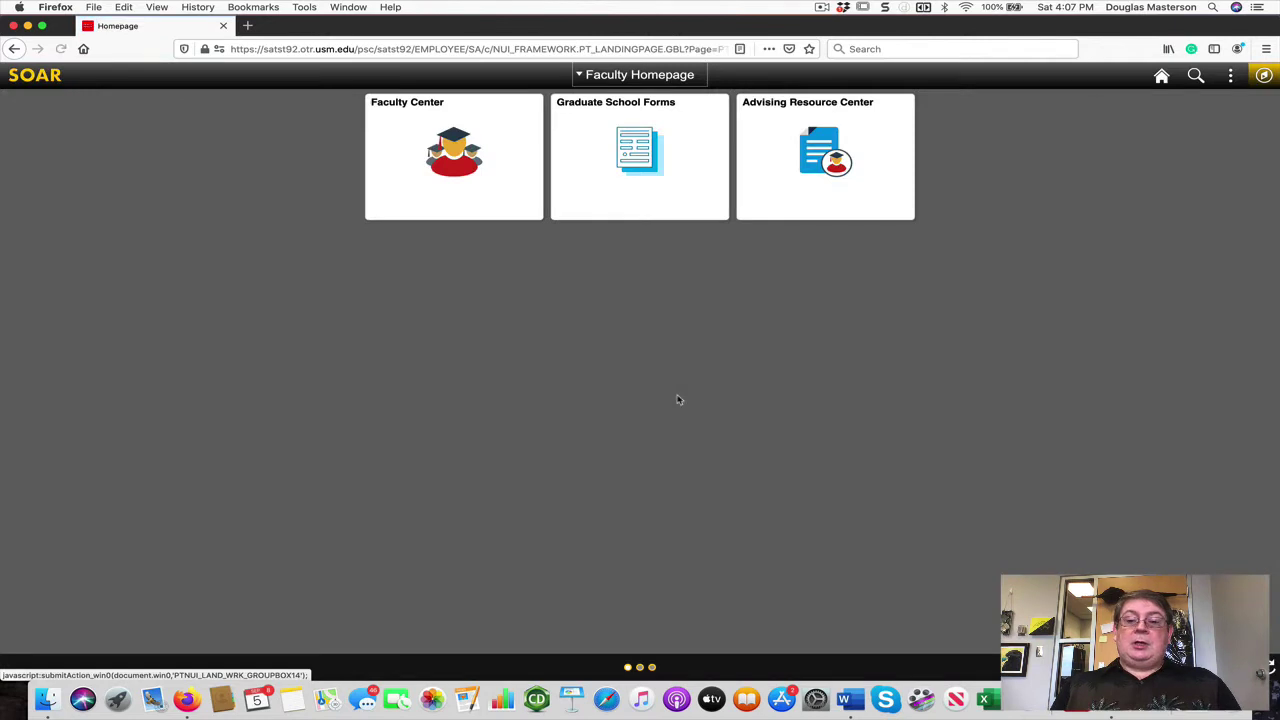
pyautogui.click(1263, 77)
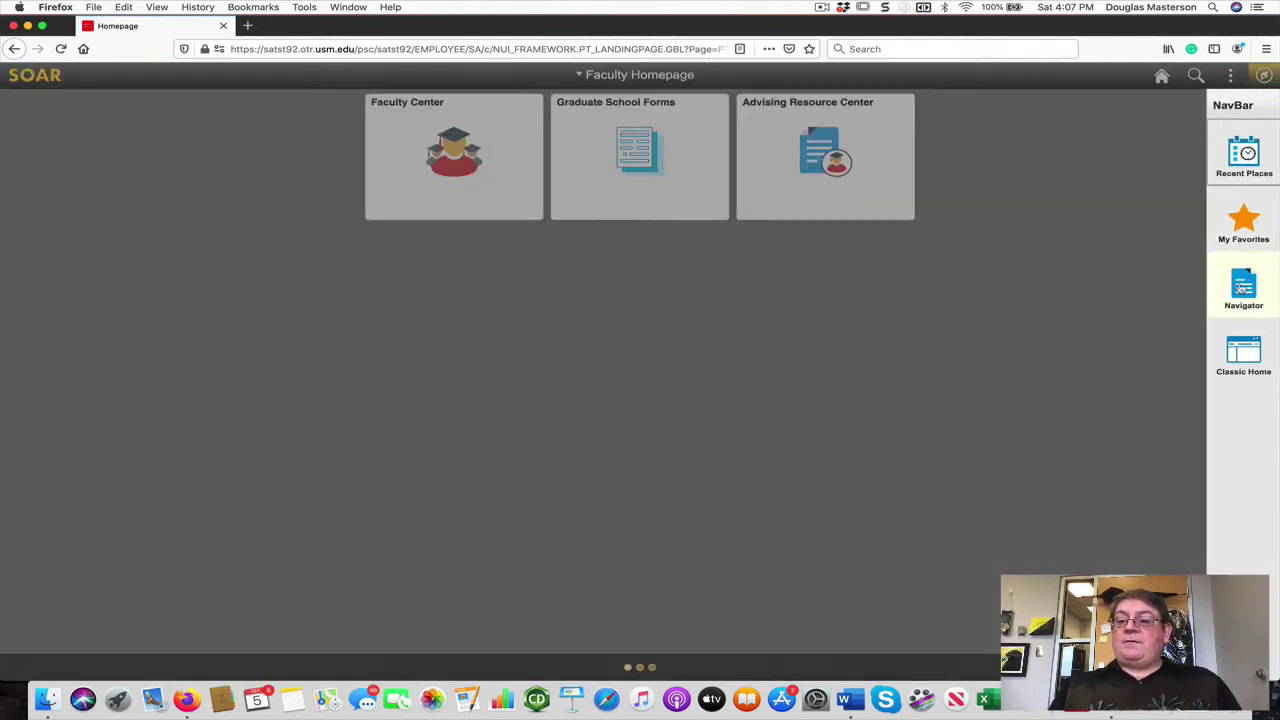
pyautogui.click(1241, 288)
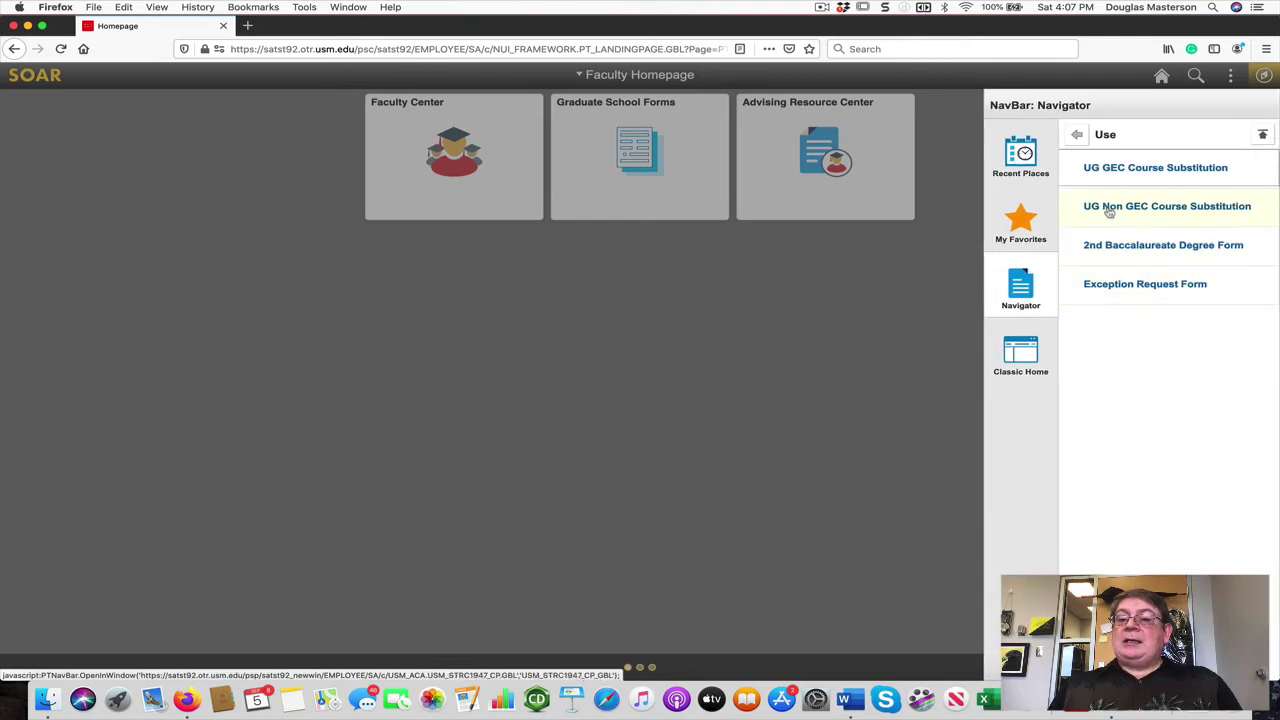
pyautogui.click(1125, 211)
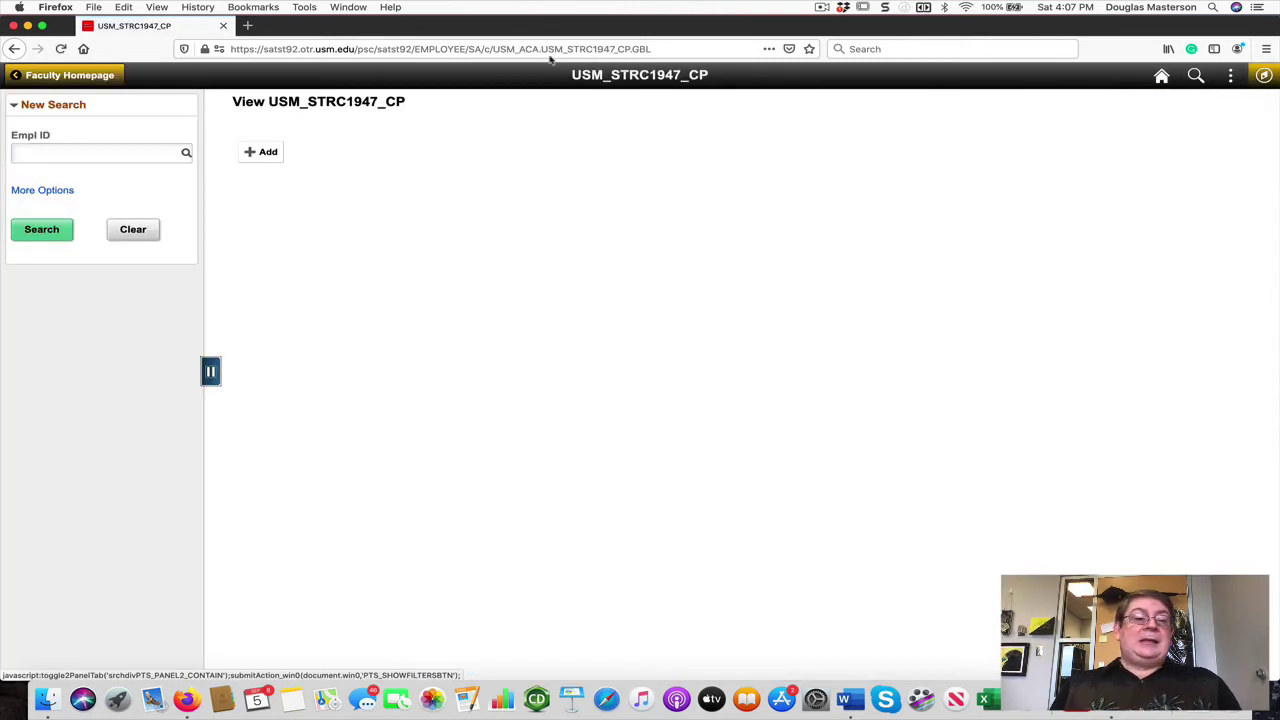
# Step: Enter the student's Empl ID, correcting its last digits, and add a new Non GEC form
pyautogui.click(256, 155)
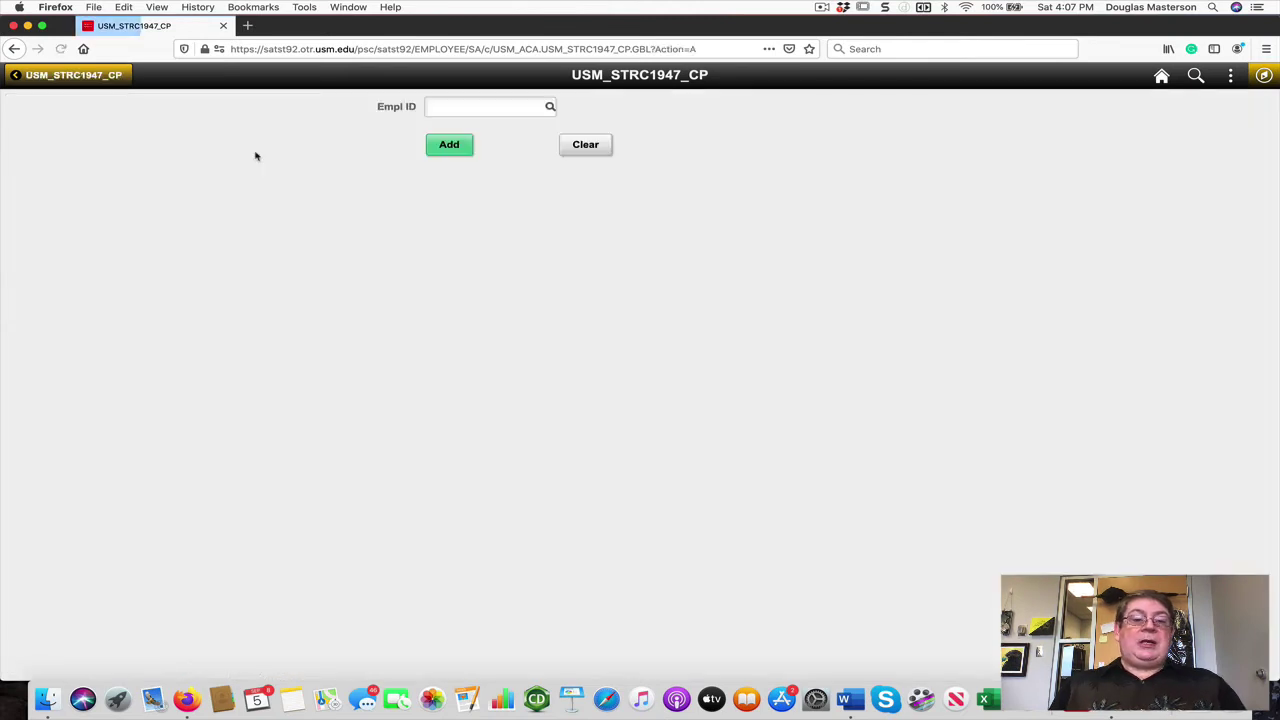
pyautogui.click(443, 109)
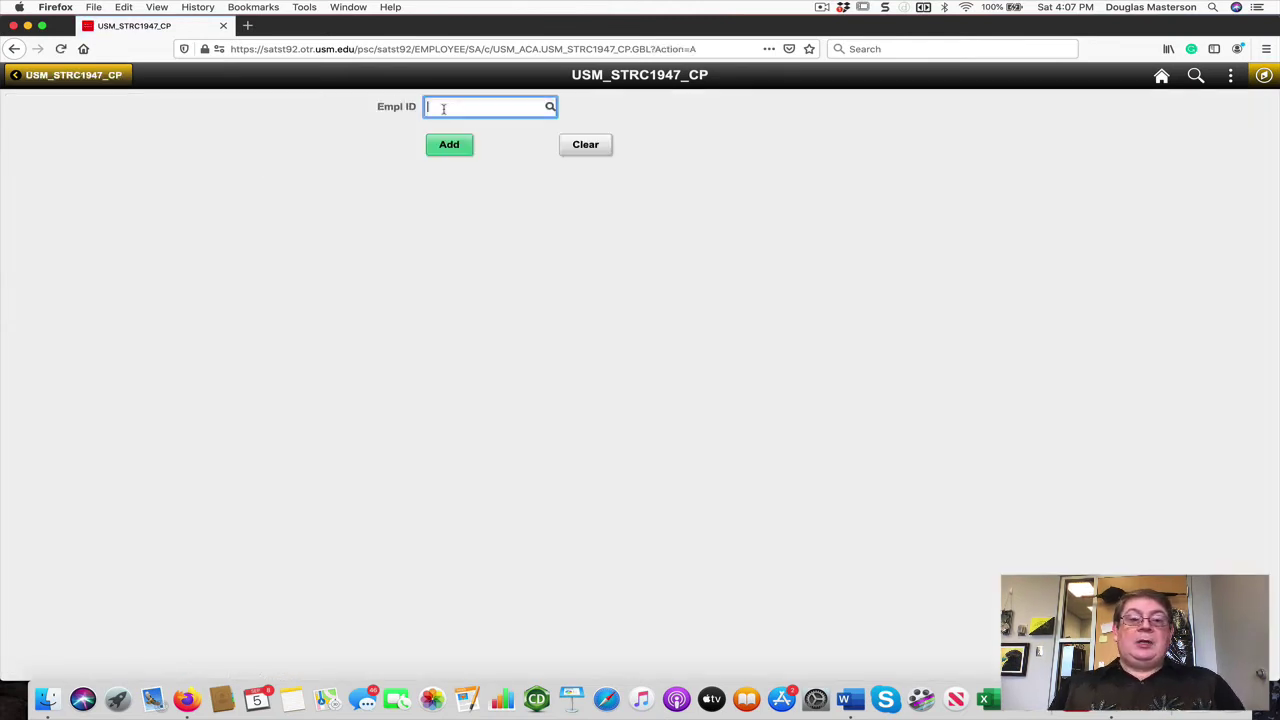
pyautogui.write('1004136')
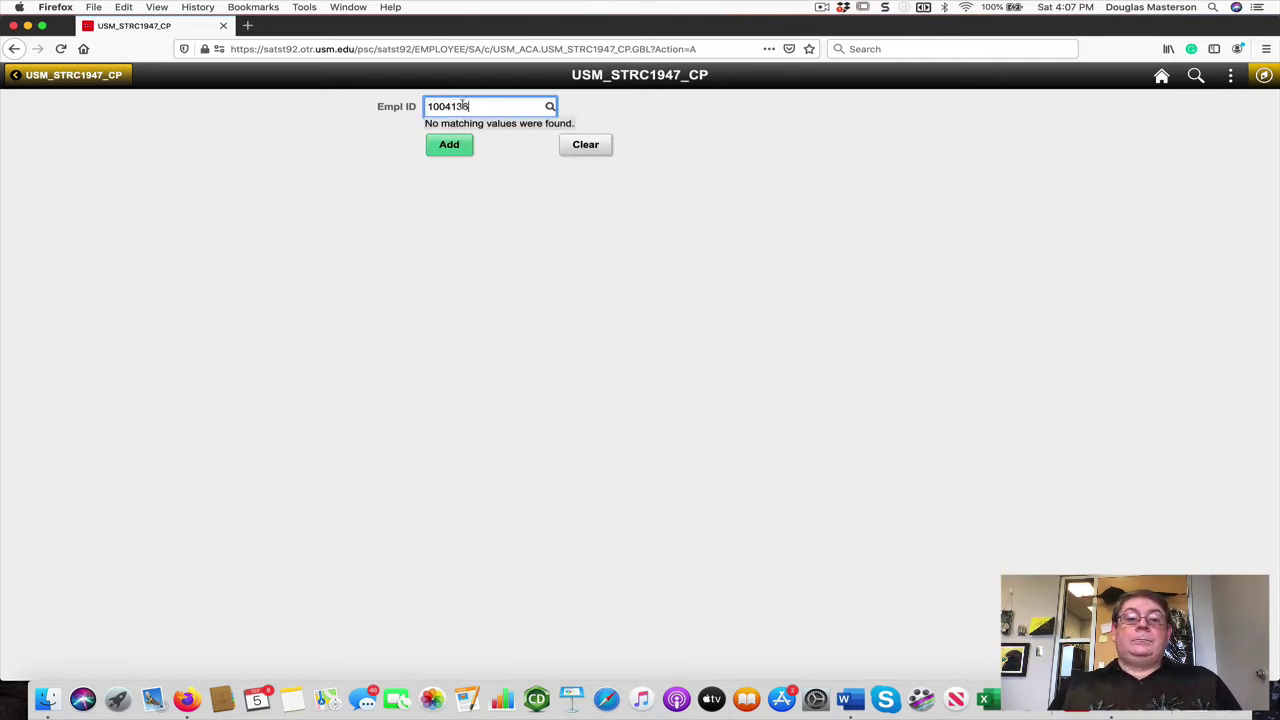
pyautogui.moveTo(479, 106); pyautogui.dragTo(446, 106)
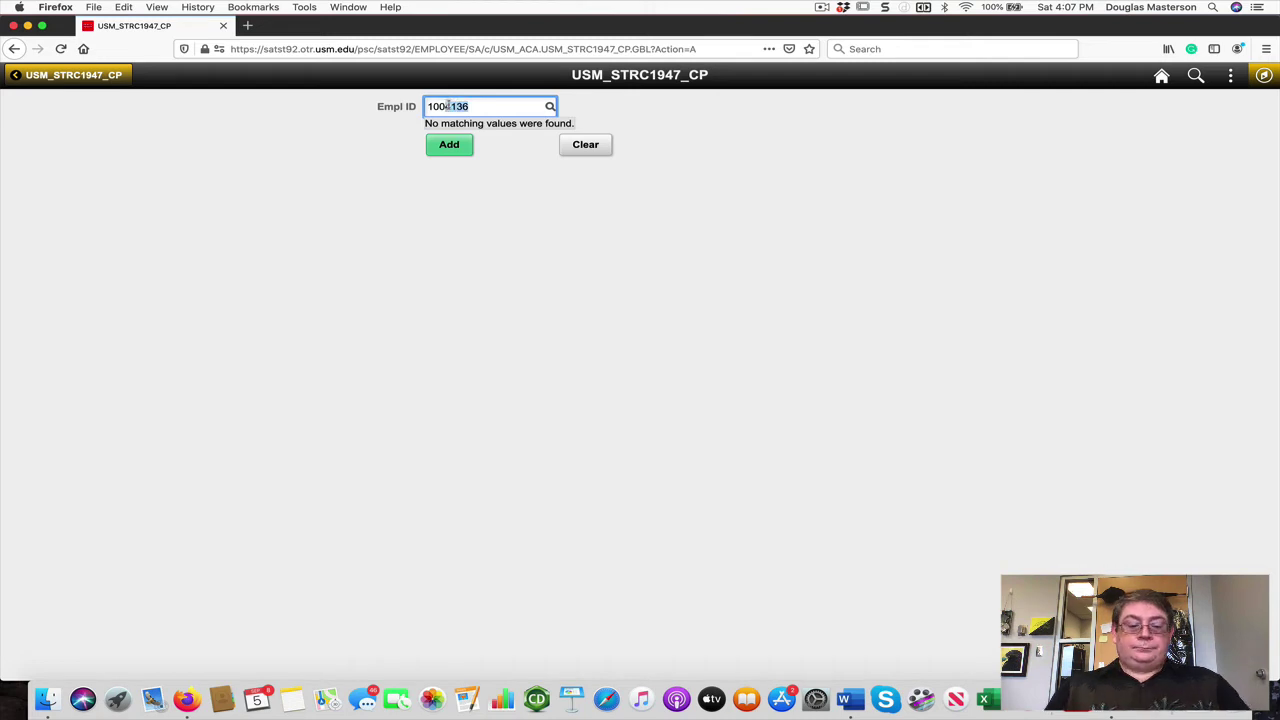
pyautogui.write('45')
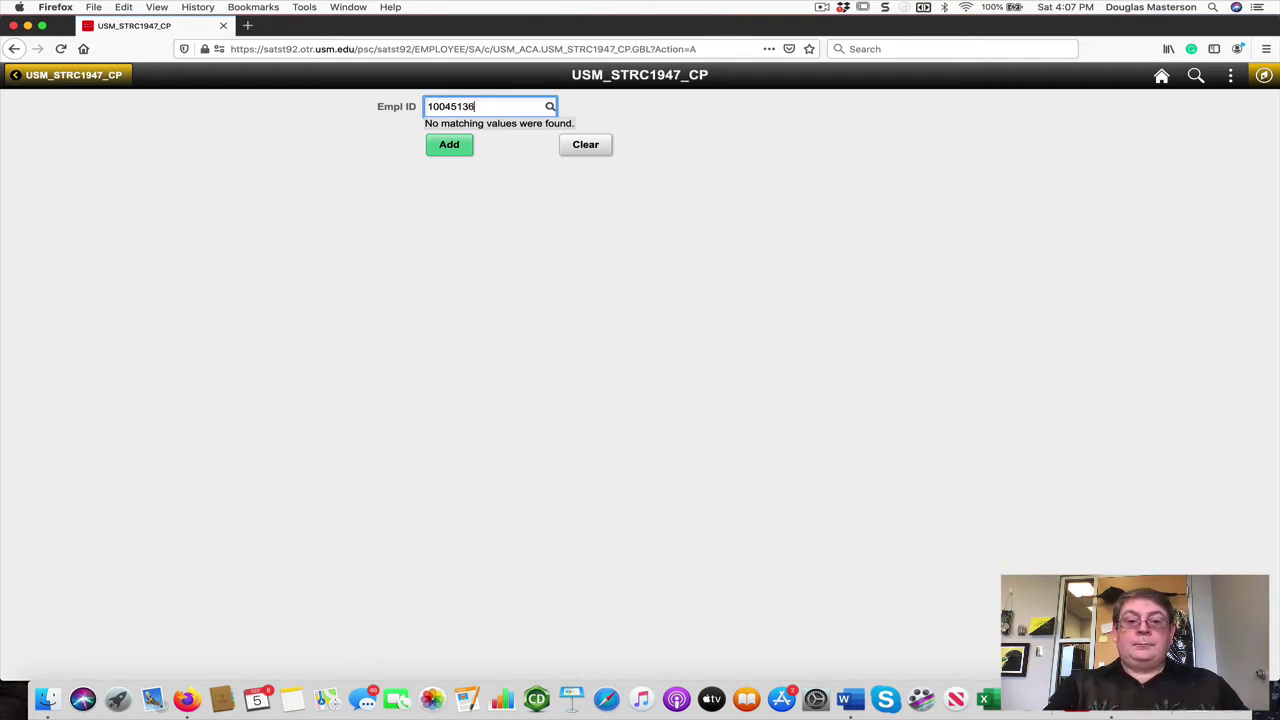
pyautogui.click(497, 157)
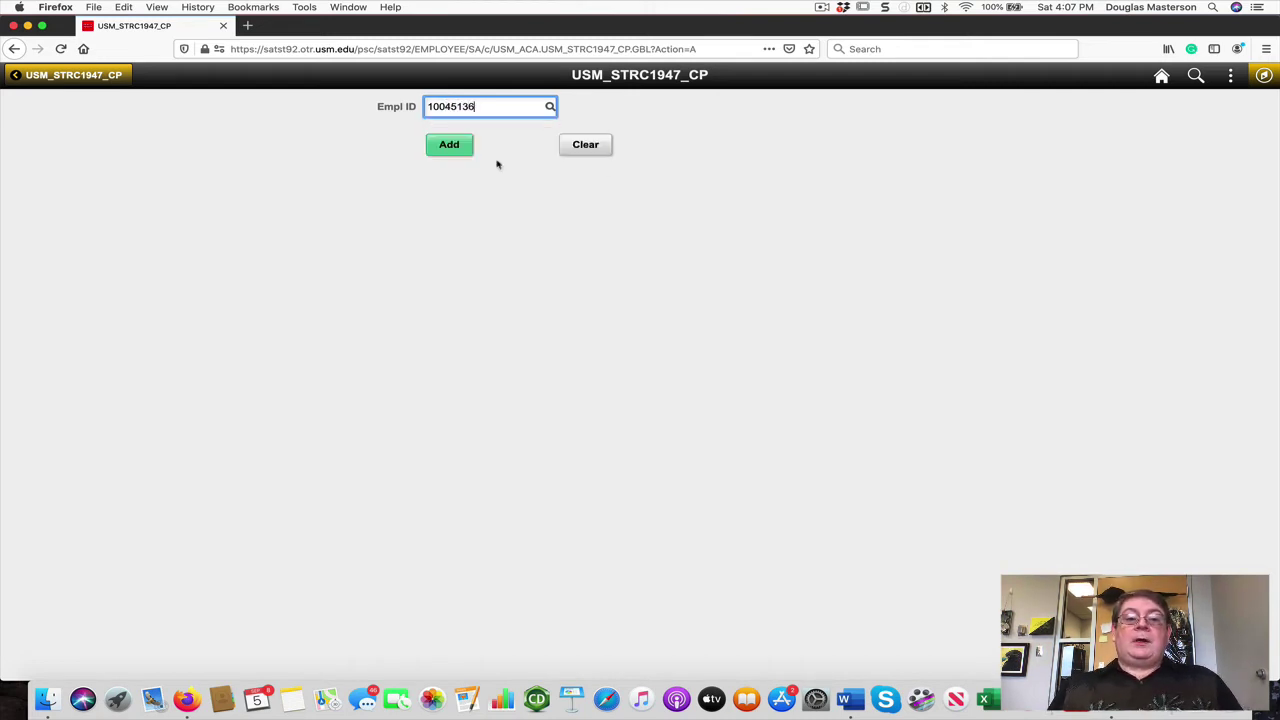
pyautogui.click(460, 145)
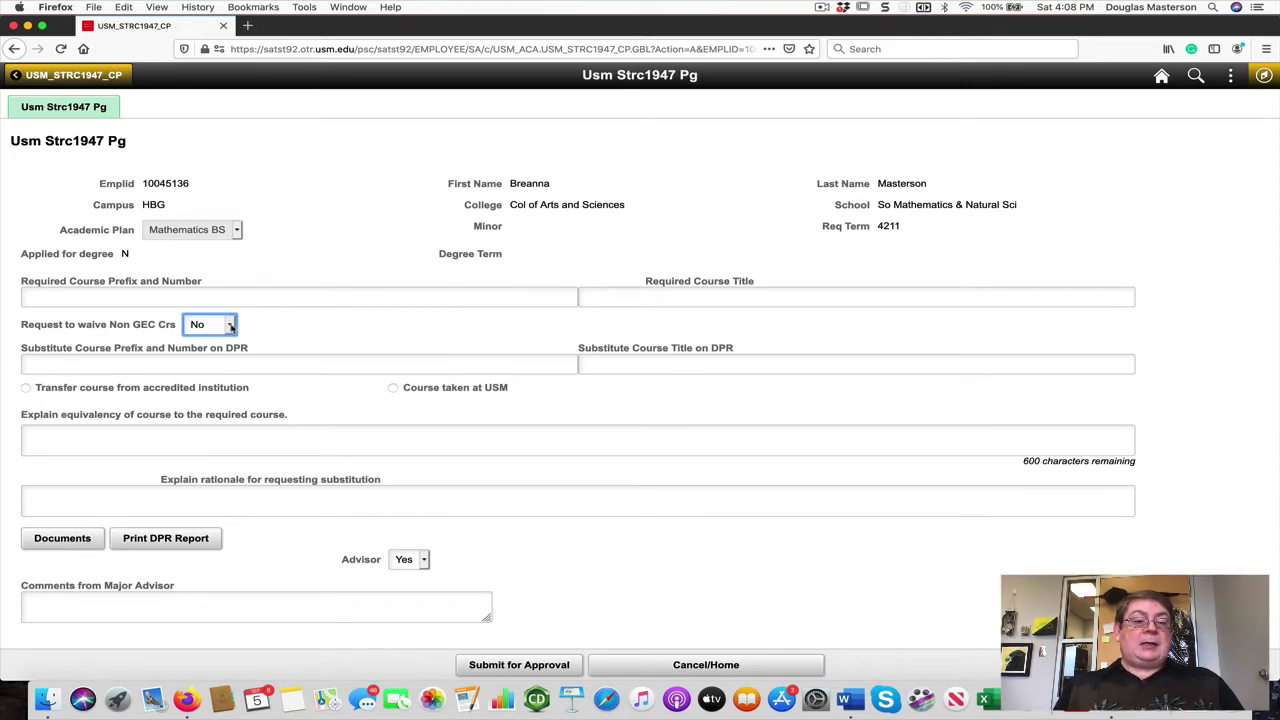
# Step: Toggle the Non GEC waiver request to Yes and back to No, then open Documents
pyautogui.click(230, 326)
pyautogui.click(210, 339)
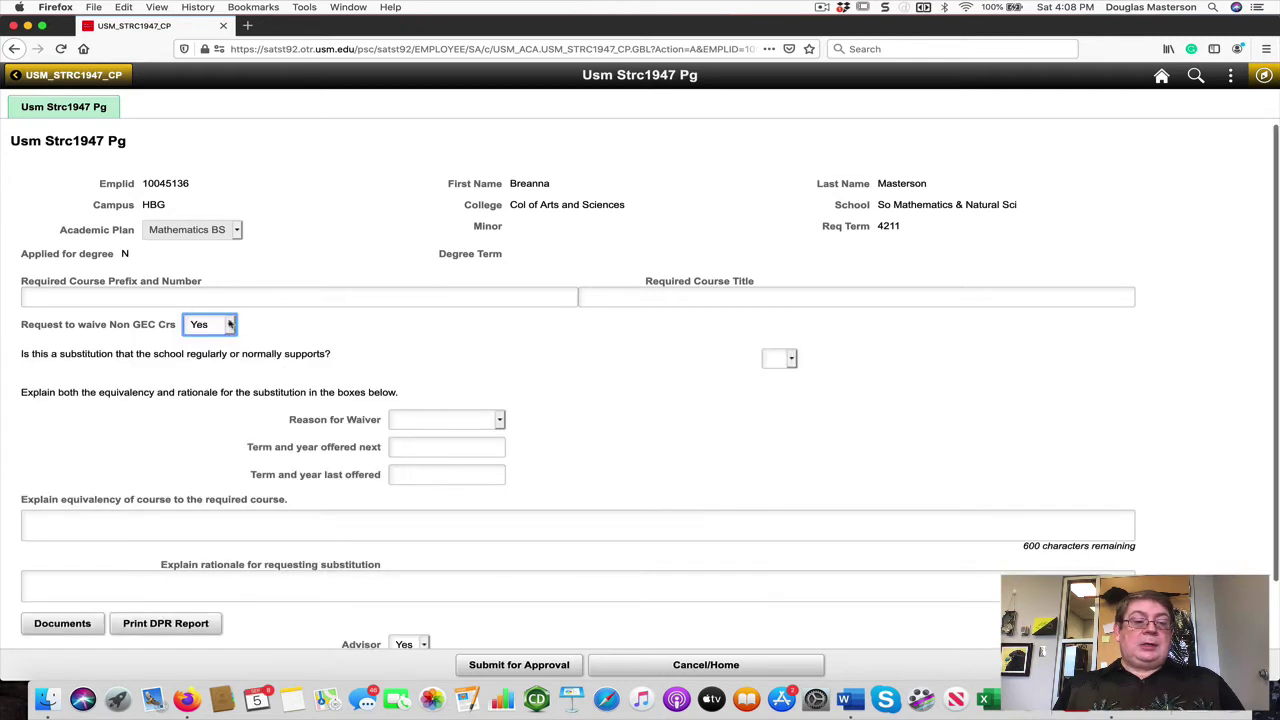
pyautogui.click(230, 324)
pyautogui.click(226, 311)
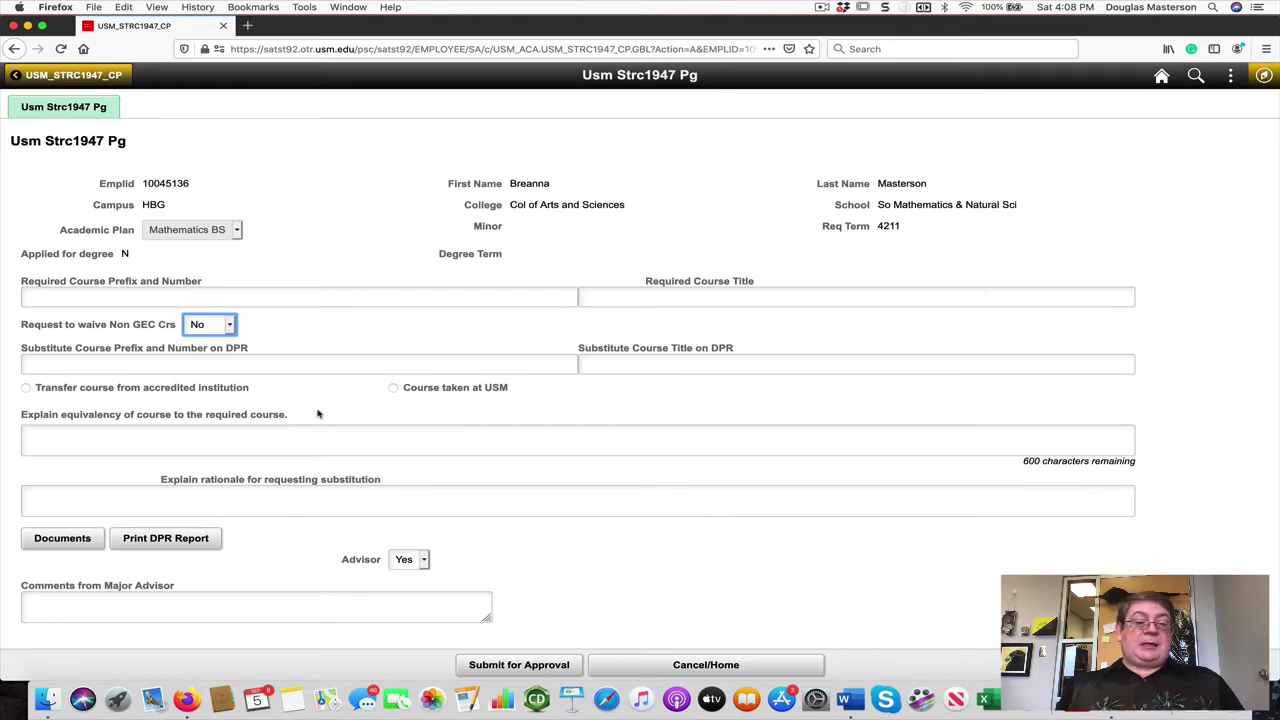
pyautogui.click(288, 436)
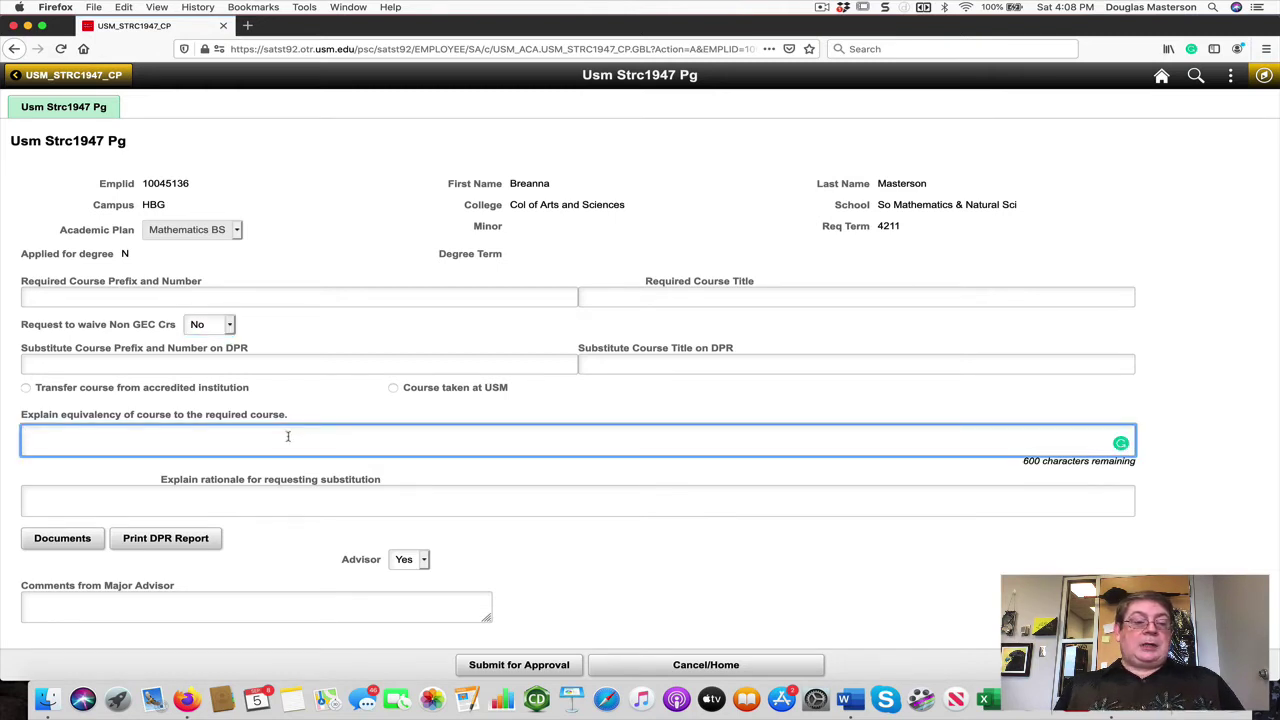
pyautogui.click(282, 490)
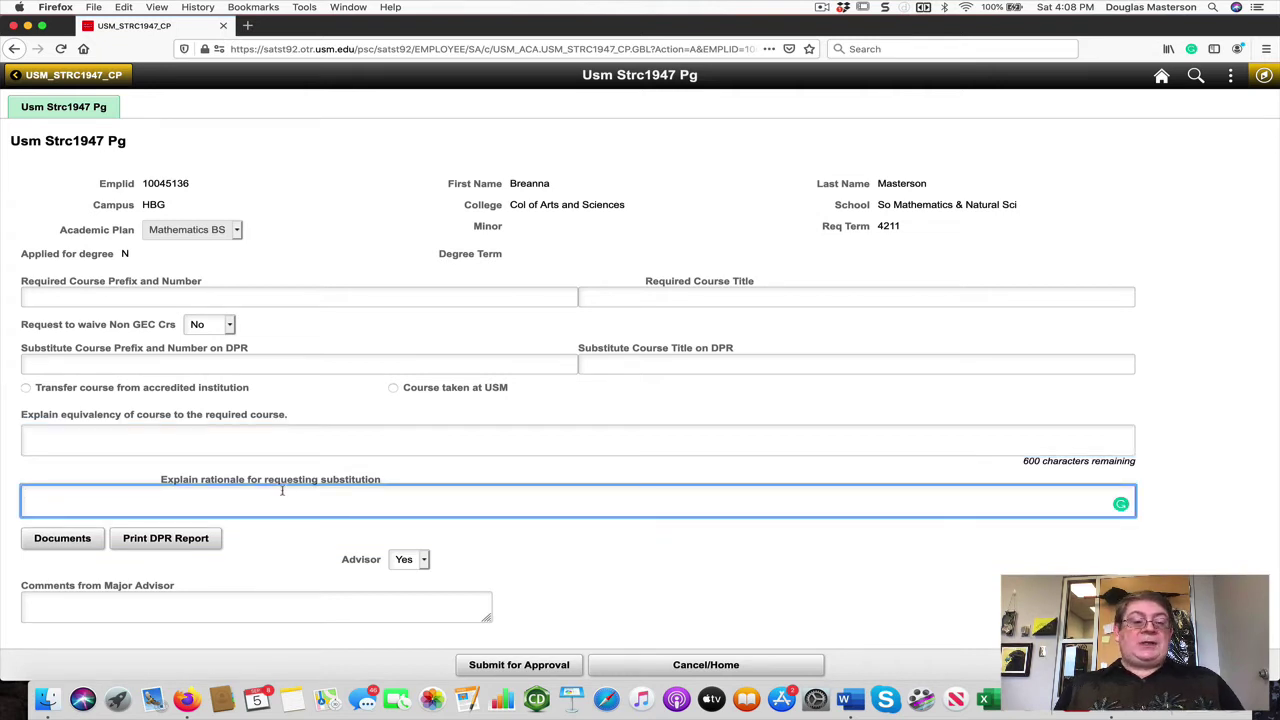
pyautogui.click(62, 540)
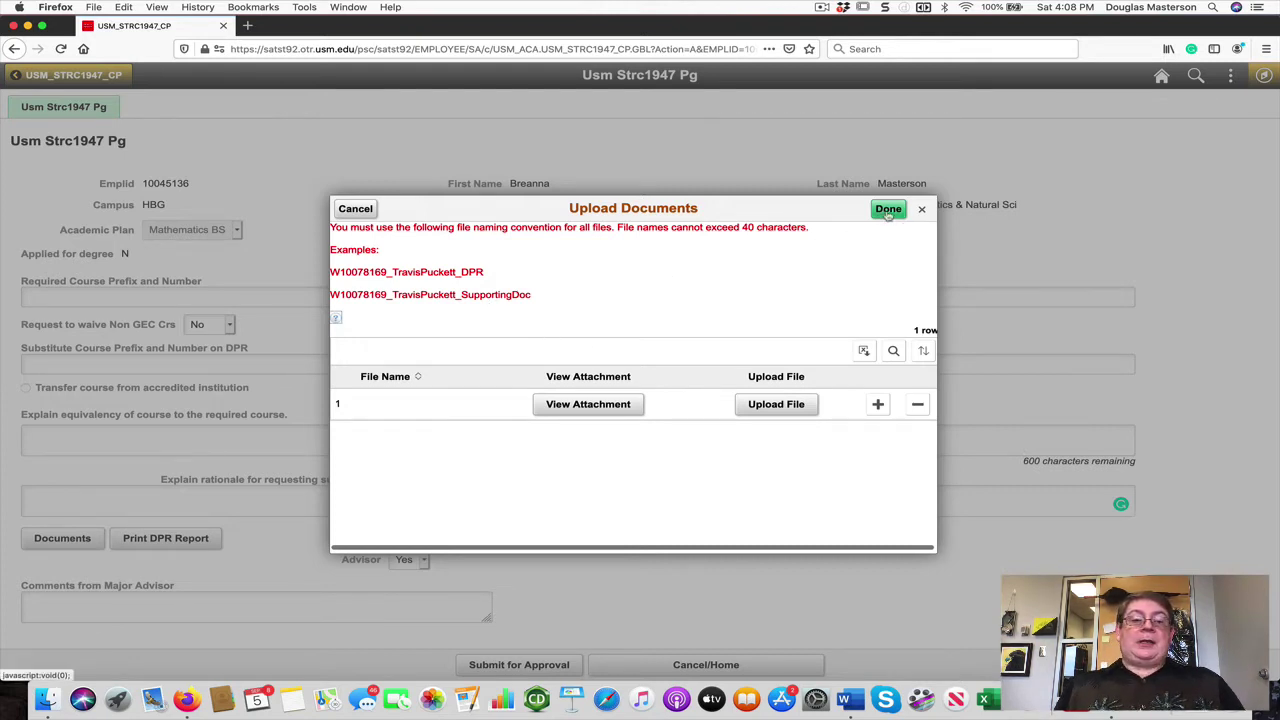
# Step: Close Upload Documents, add placeholder Major Advisor comments, and choose Cancel/Home
pyautogui.click(366, 210)
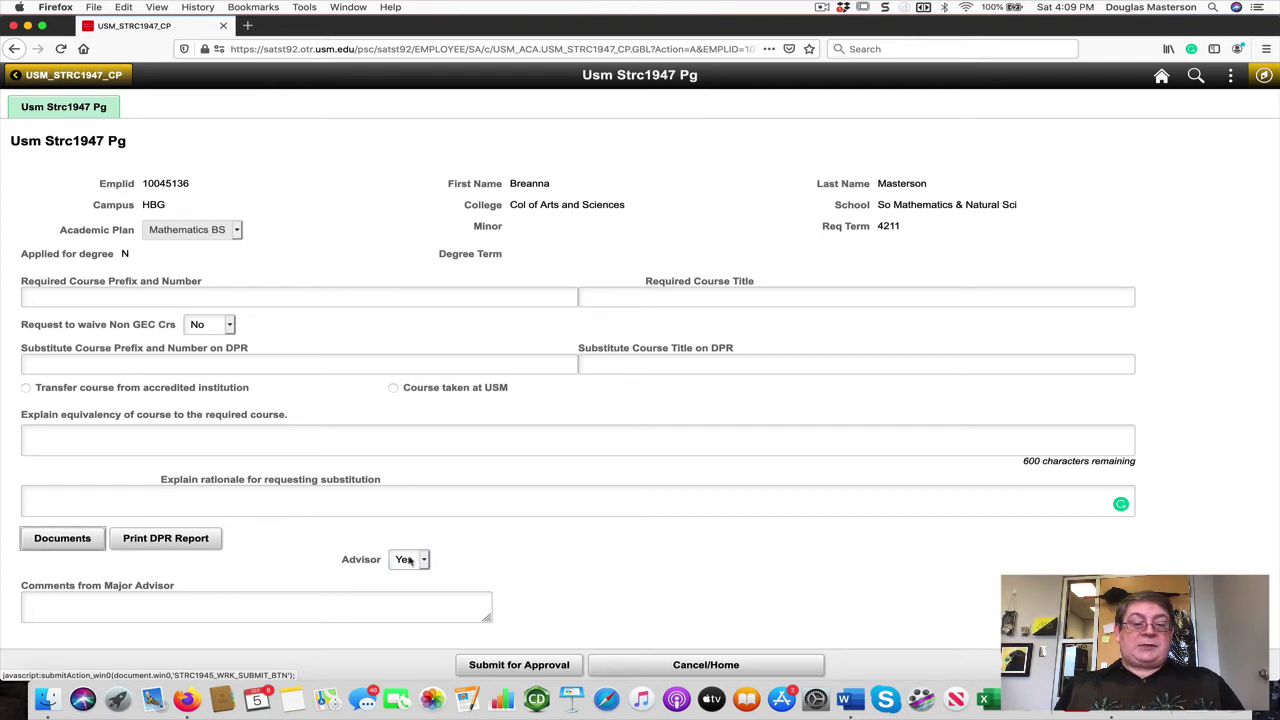
pyautogui.click(271, 610)
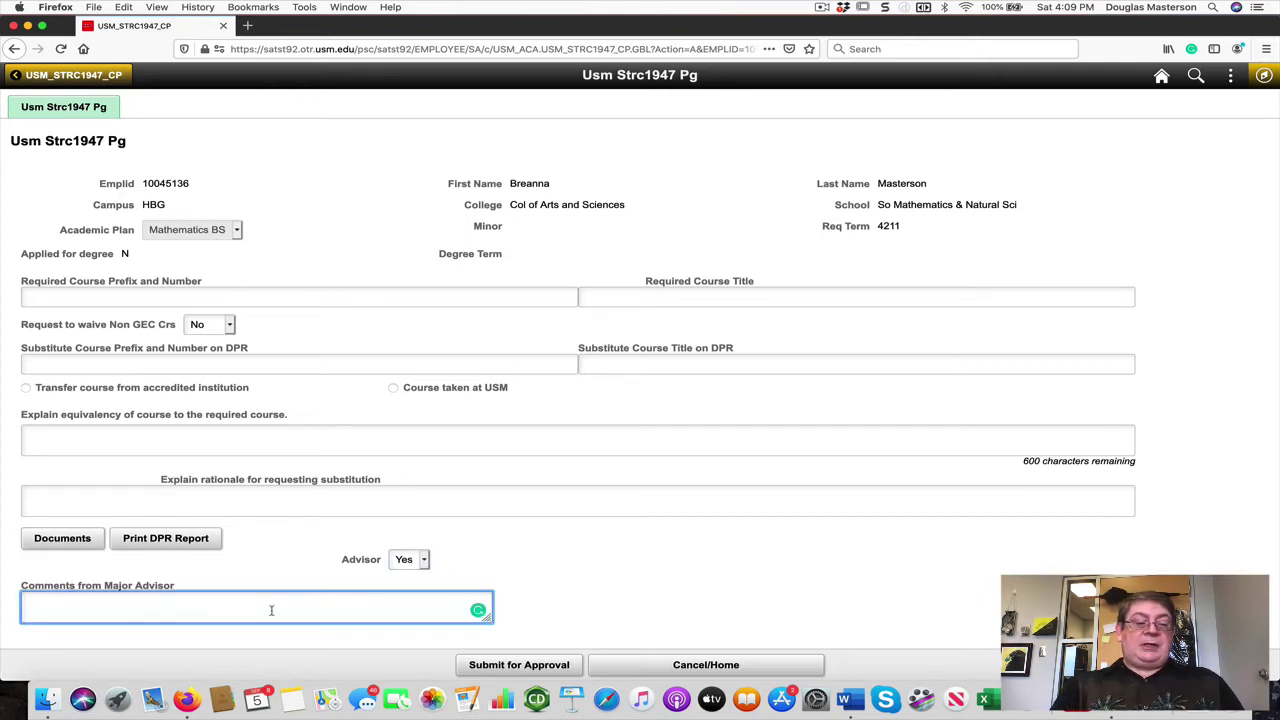
pyautogui.write('uugufuf')
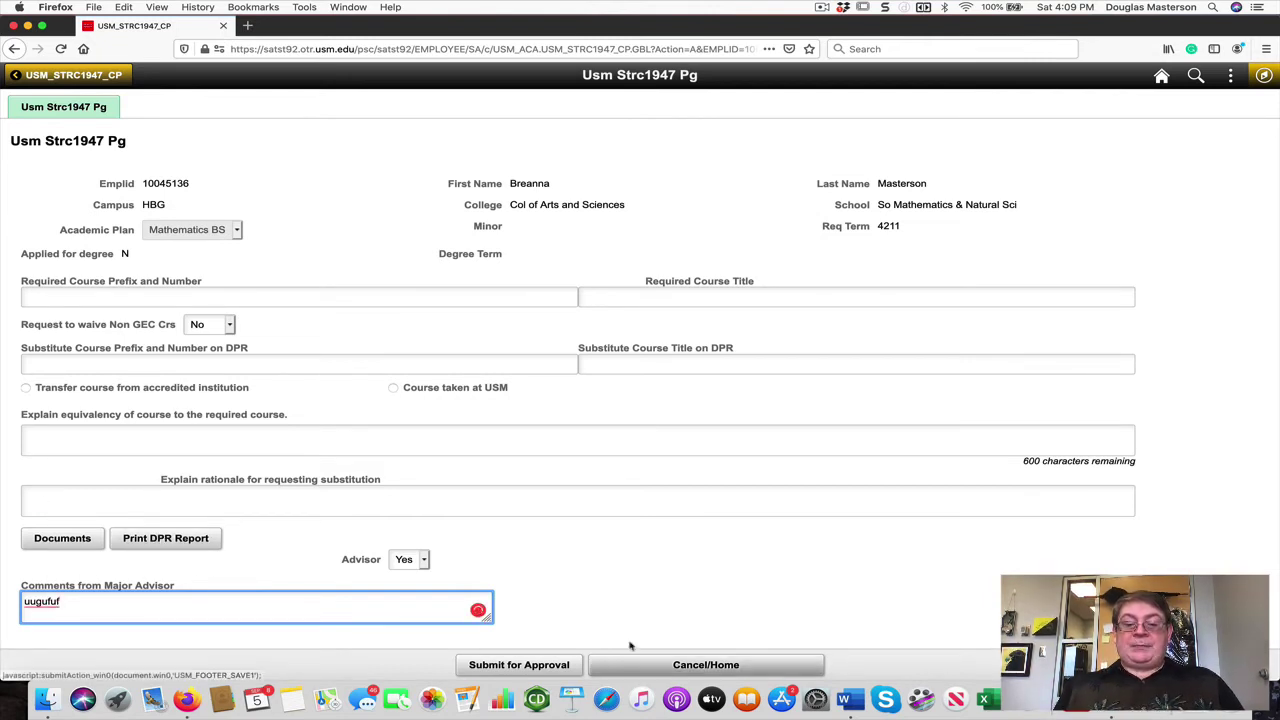
pyautogui.click(688, 665)
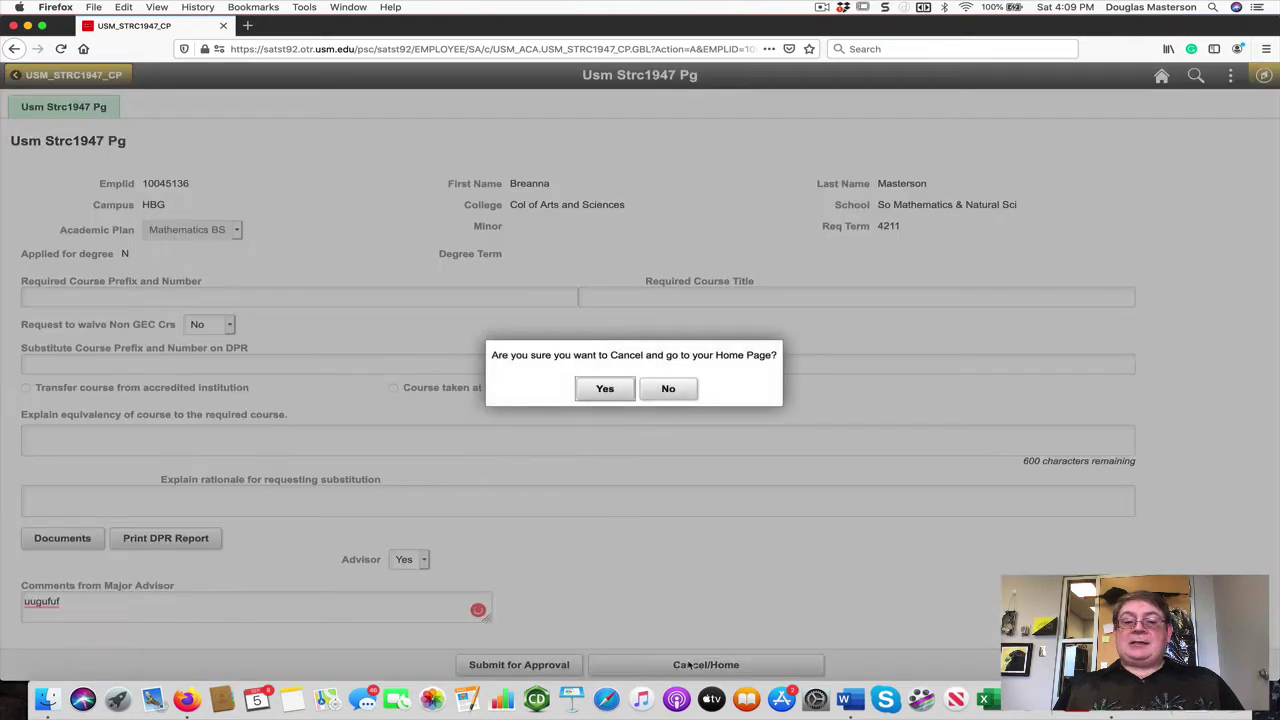
# Step: Discard the substitution form without saving and open the 2nd Baccalaureate Degree Form
pyautogui.click(605, 390)
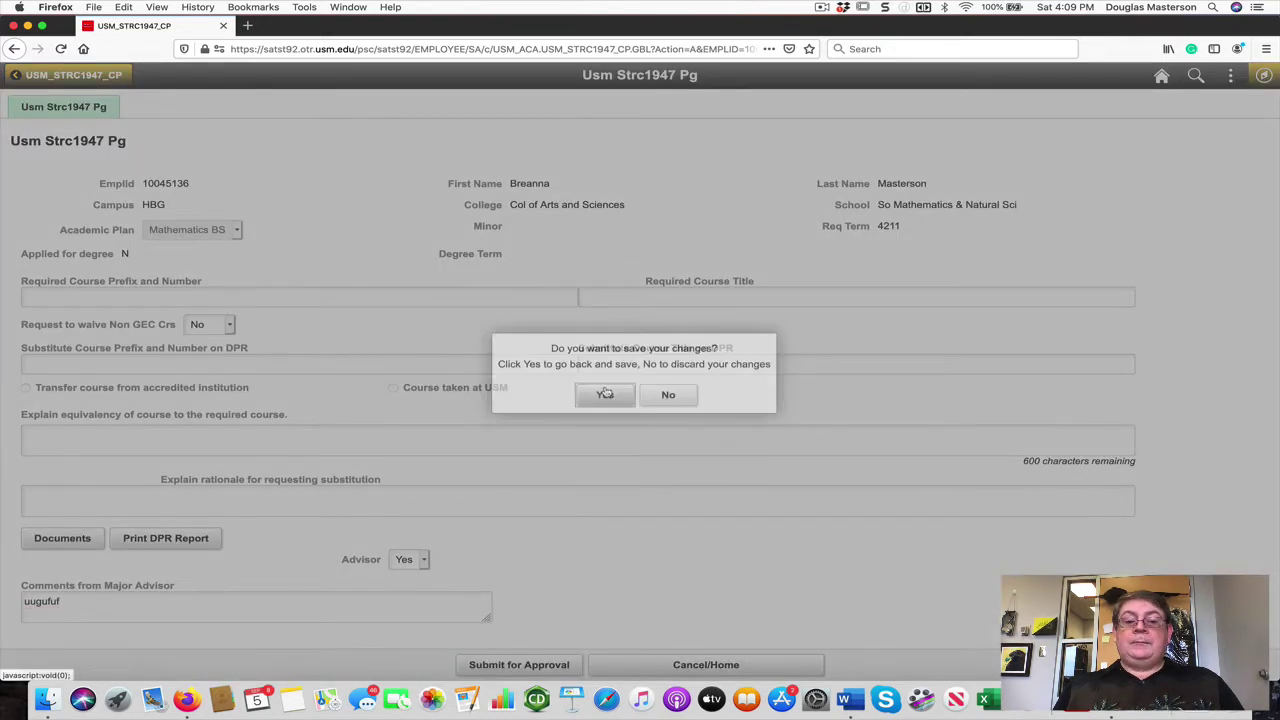
pyautogui.click(668, 395)
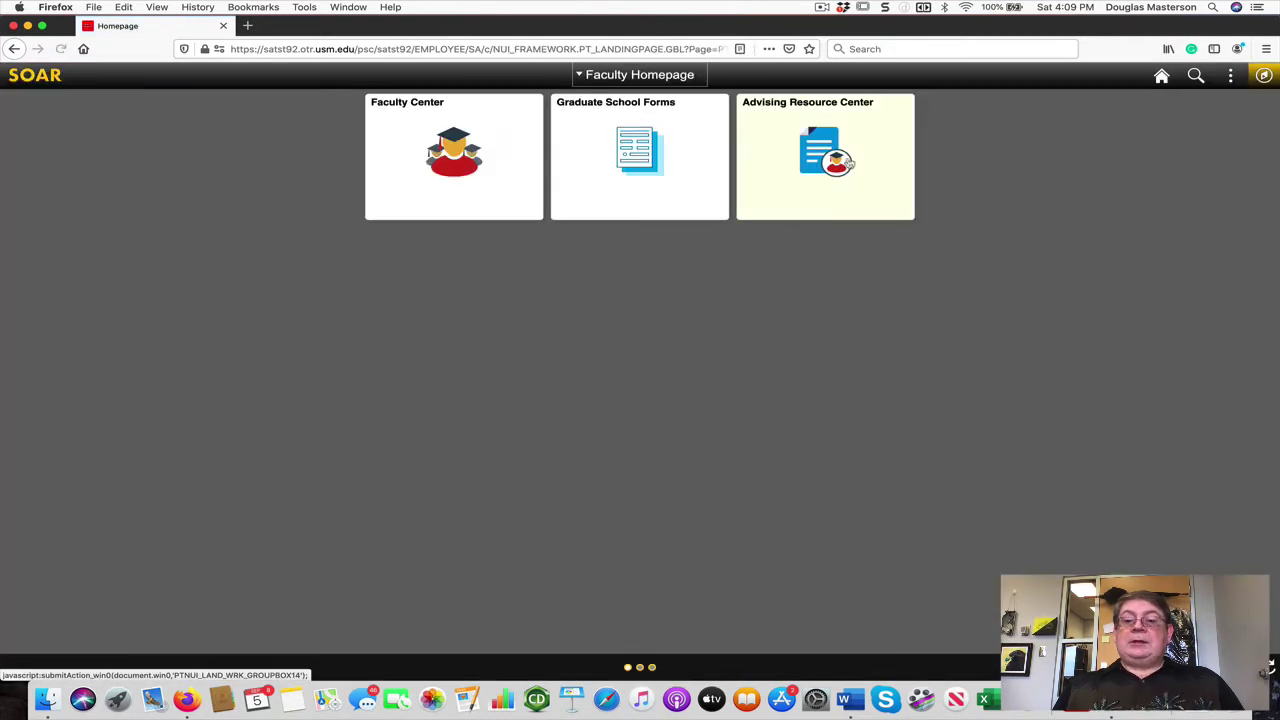
pyautogui.click(1263, 75)
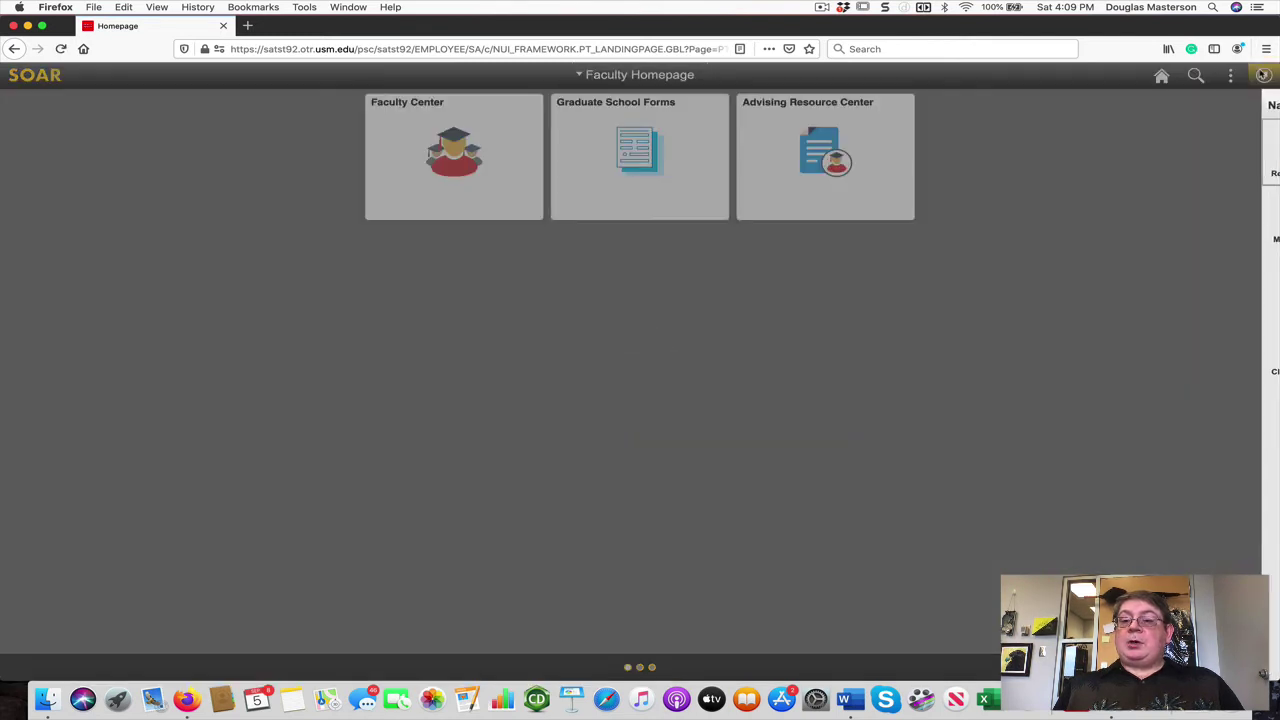
pyautogui.click(1245, 272)
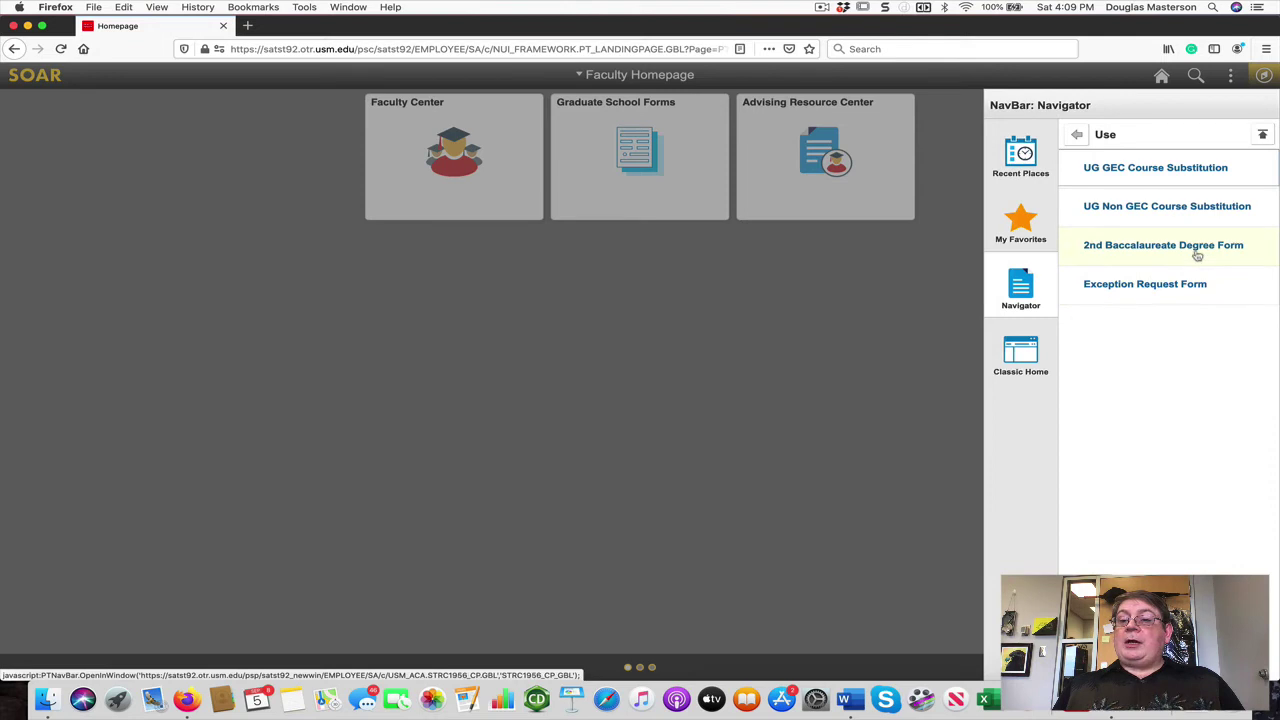
pyautogui.click(1199, 255)
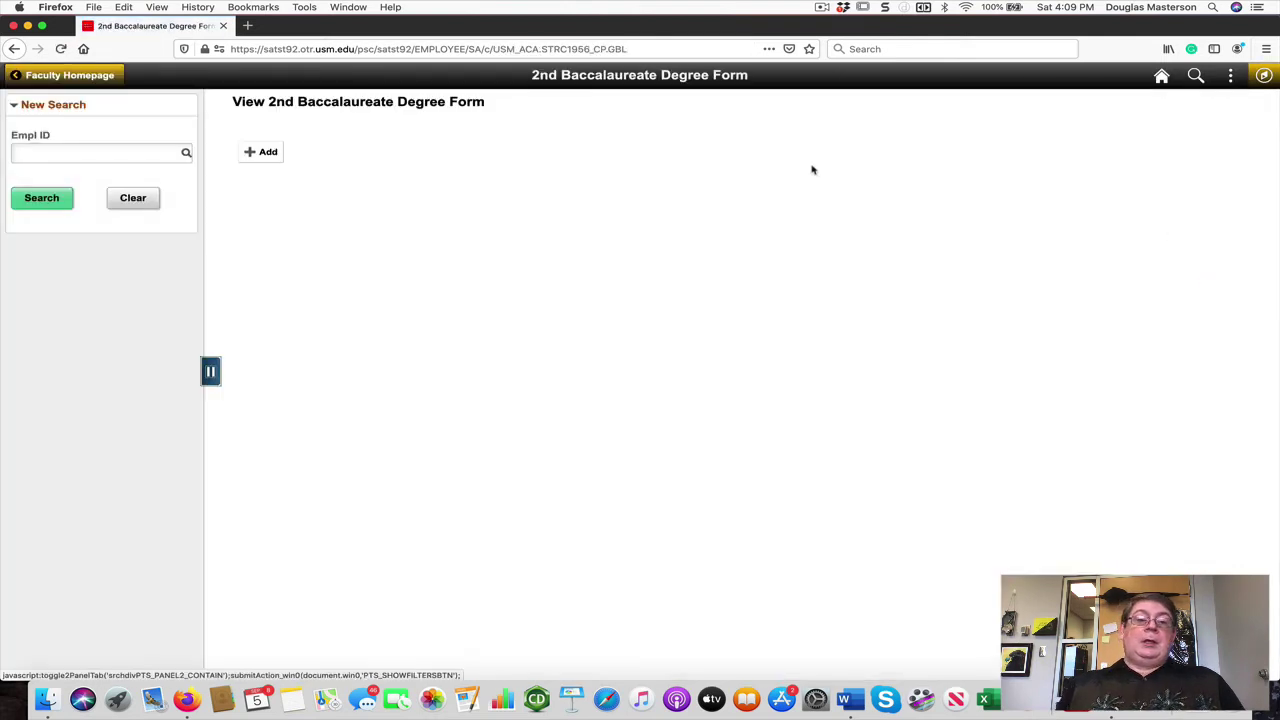
# Step: Add a new 2nd Baccalaureate form for the student chosen by Empl ID
pyautogui.click(268, 152)
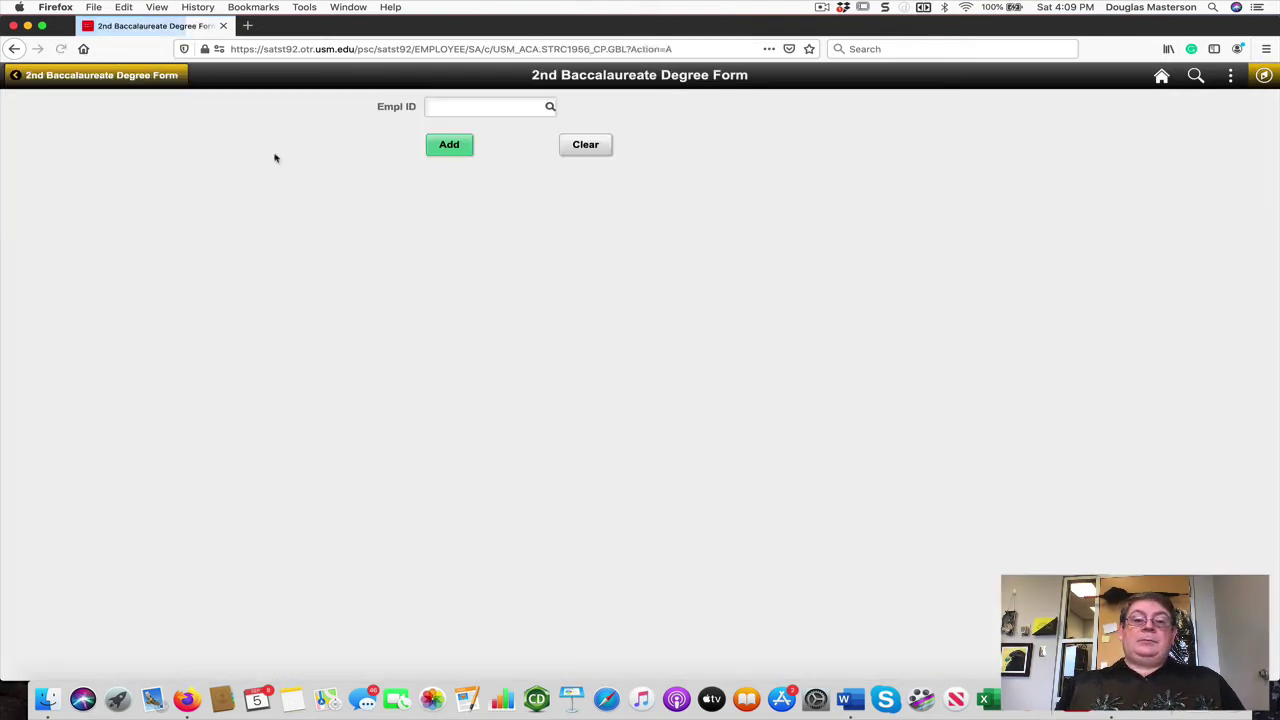
pyautogui.click(450, 110)
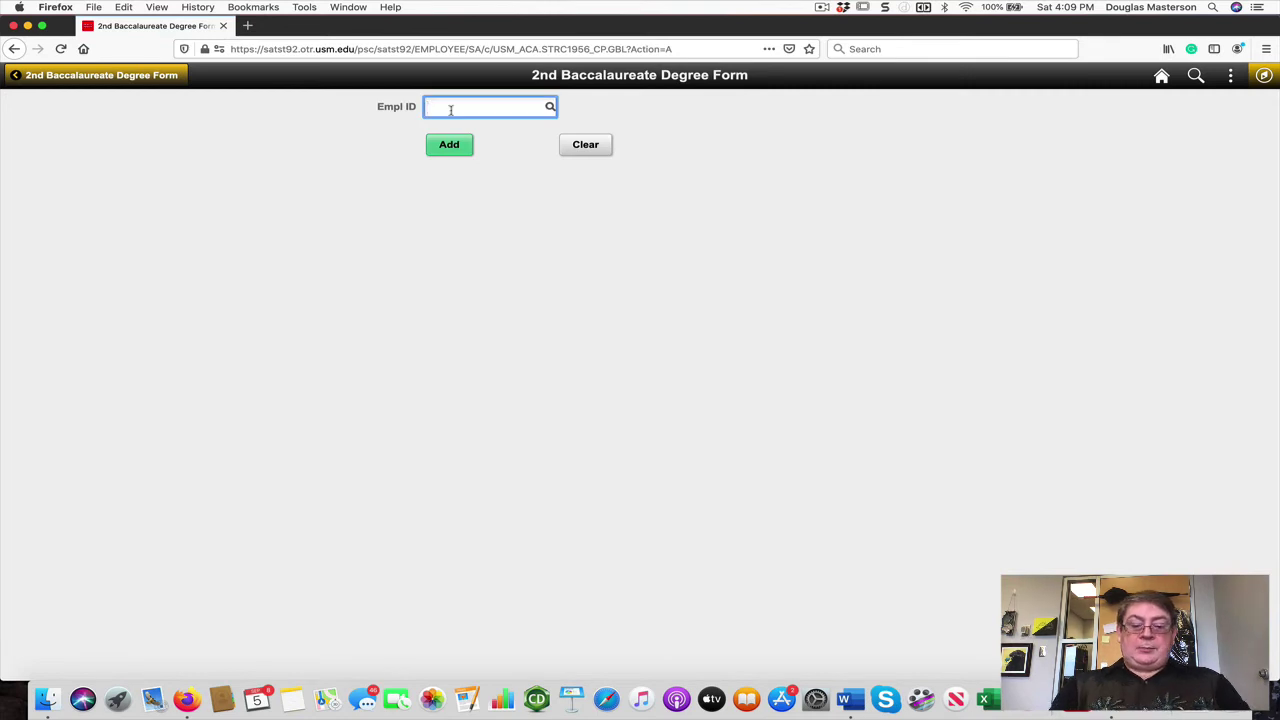
pyautogui.write('10045136')
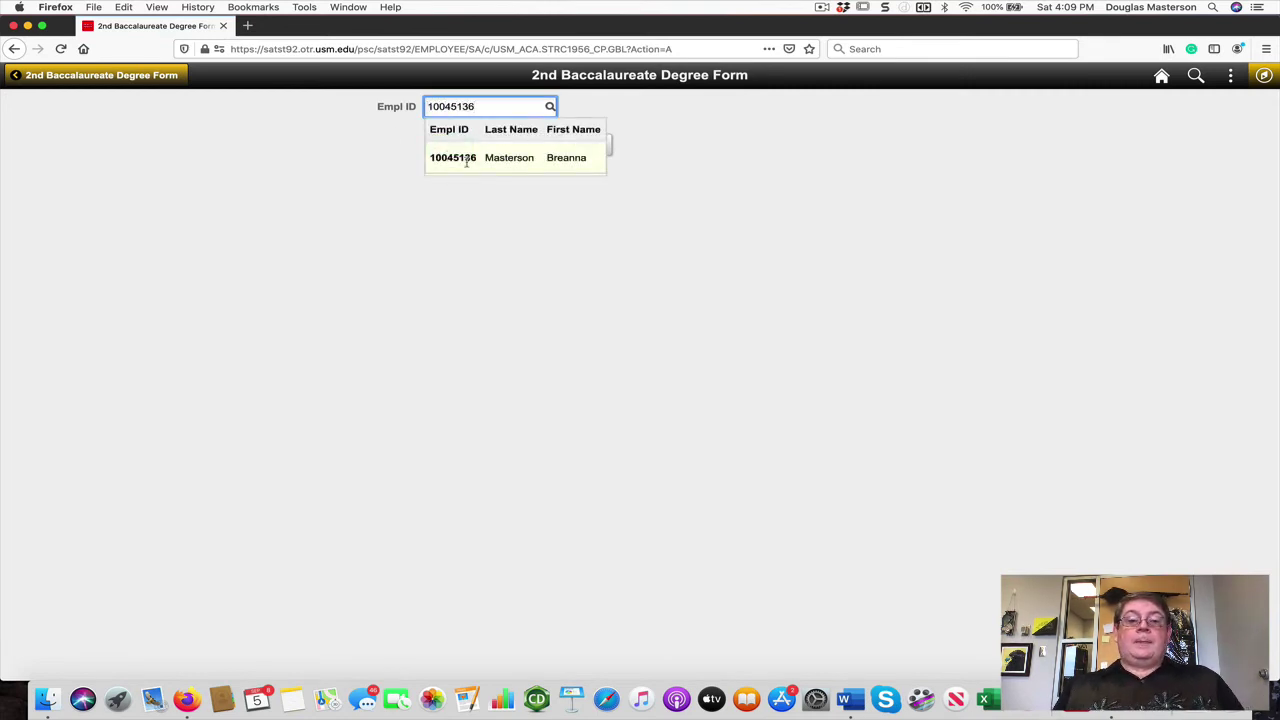
pyautogui.click(474, 163)
pyautogui.click(447, 146)
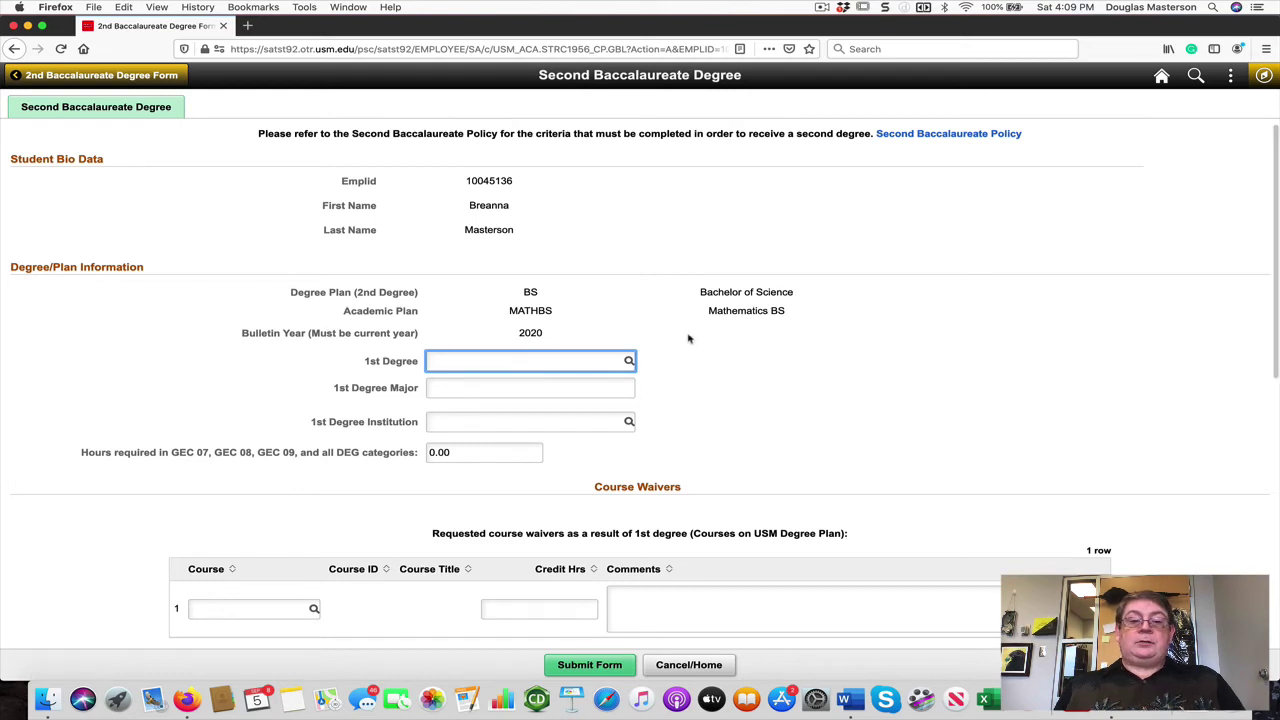
pyautogui.scroll(-1, 688, 339)
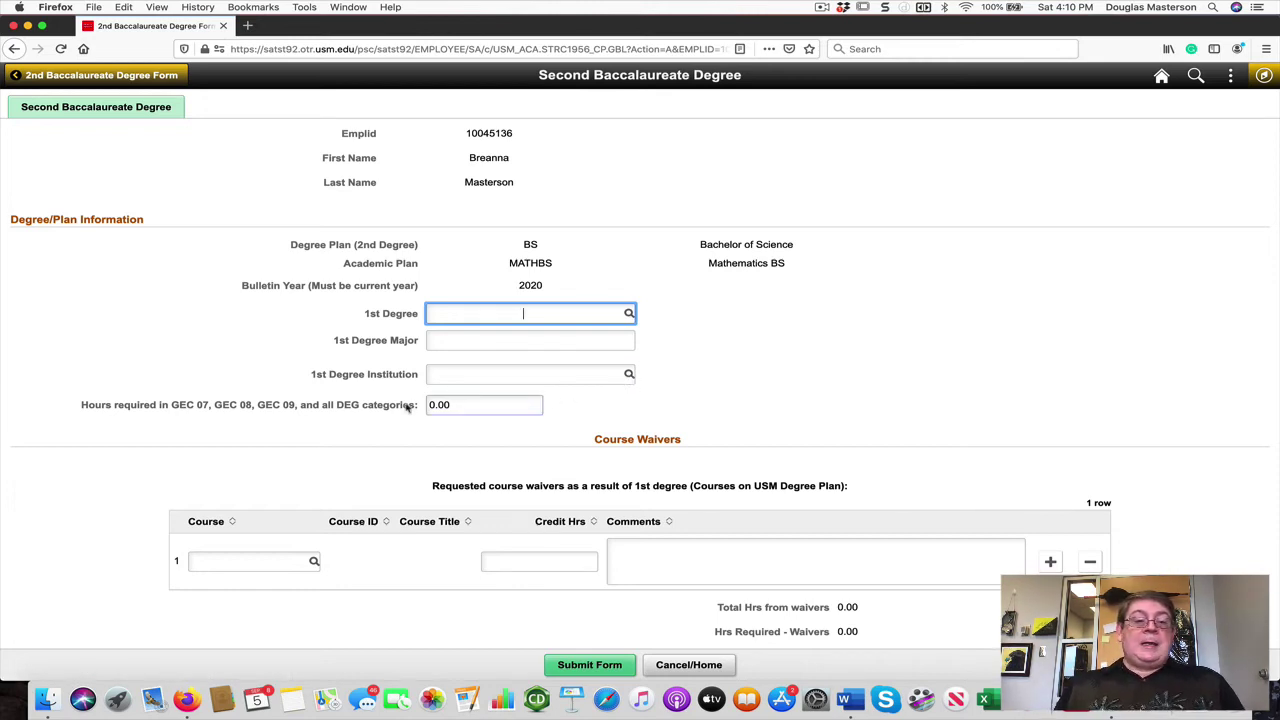
pyautogui.scroll(1, 148, 394)
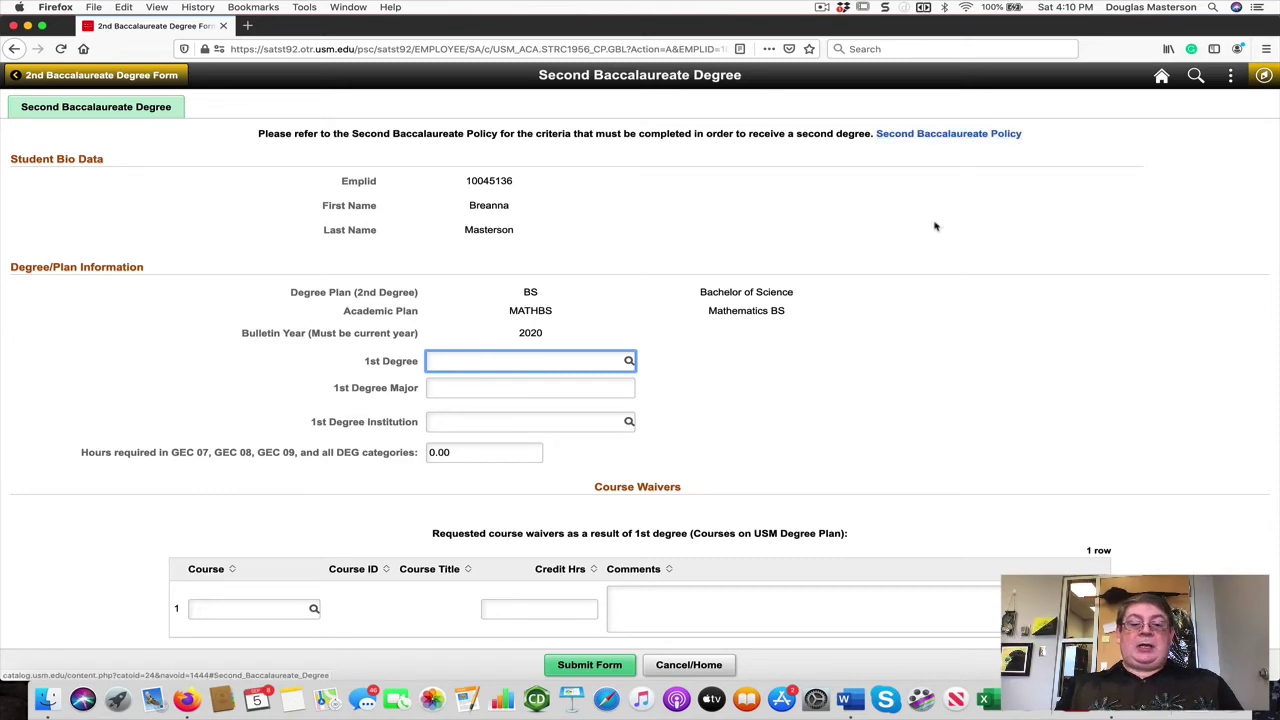
pyautogui.scroll(-1, 934, 226)
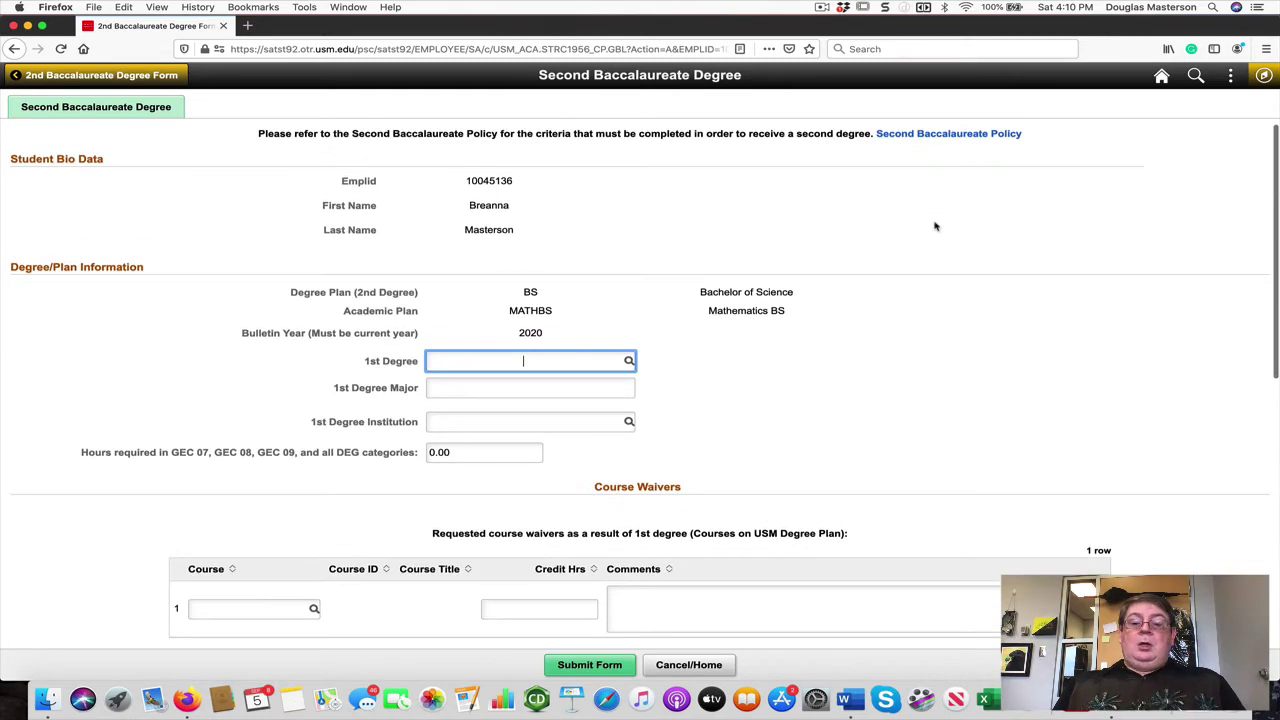
pyautogui.scroll(-1, 931, 226)
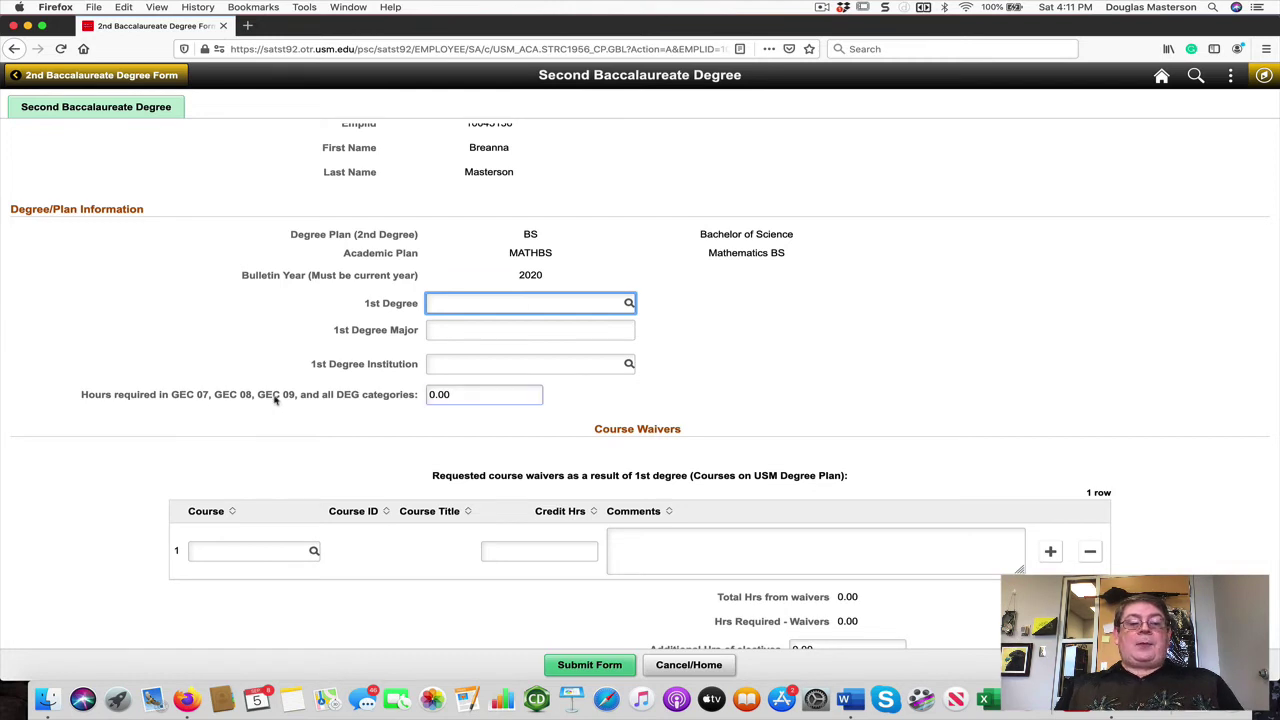
# Step: Enter 60 as the hours required for GEC 07, GEC 08, GEC 09 and DEG categories
pyautogui.click(468, 397)
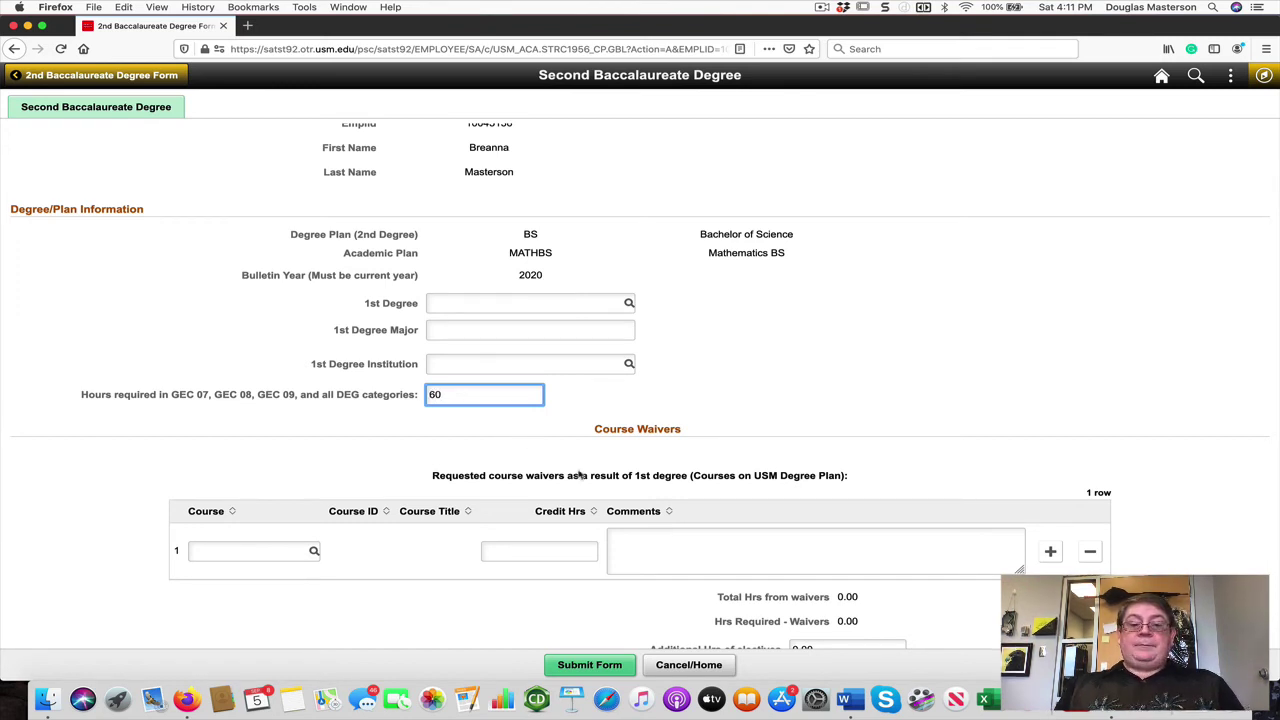
pyautogui.moveTo(432, 476); pyautogui.dragTo(582, 476)
pyautogui.scroll(-3, 582, 476)
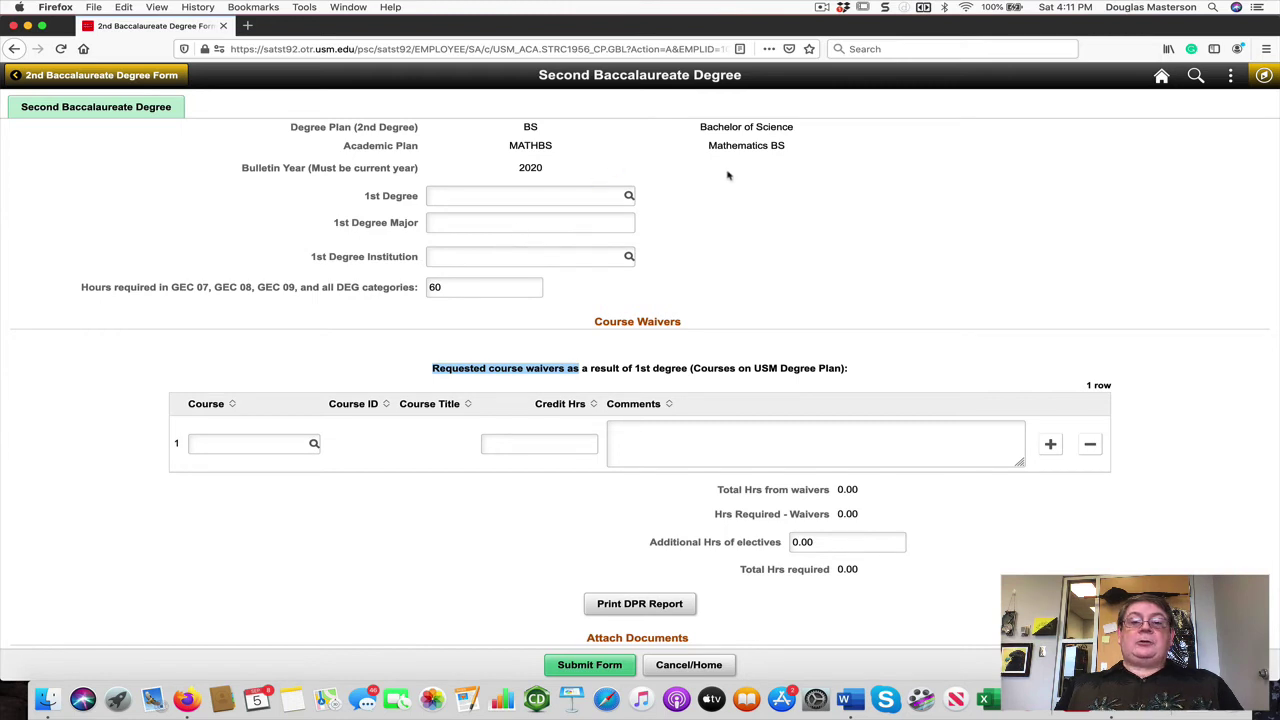
# Step: Search courses by description 'MA' and pick MAT 167 (3.0 credits) for the first waiver row
pyautogui.click(314, 445)
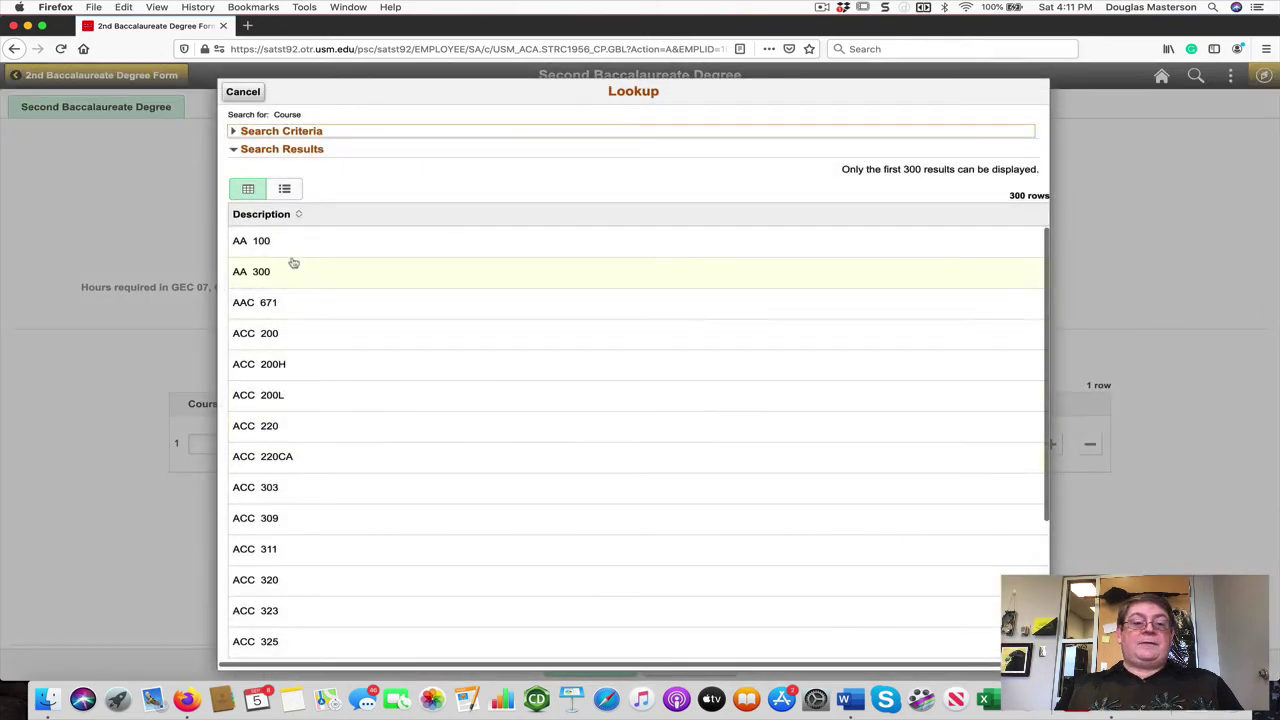
pyautogui.click(288, 132)
pyautogui.click(519, 155)
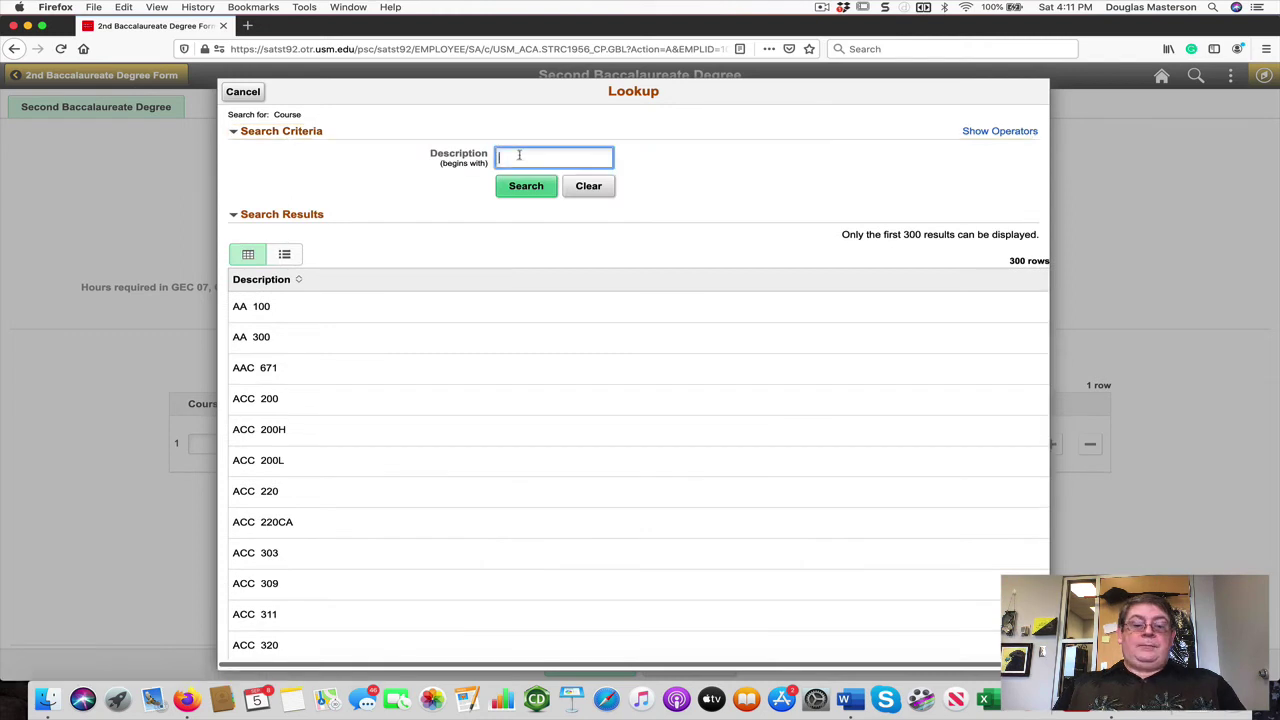
pyautogui.write('MAT')
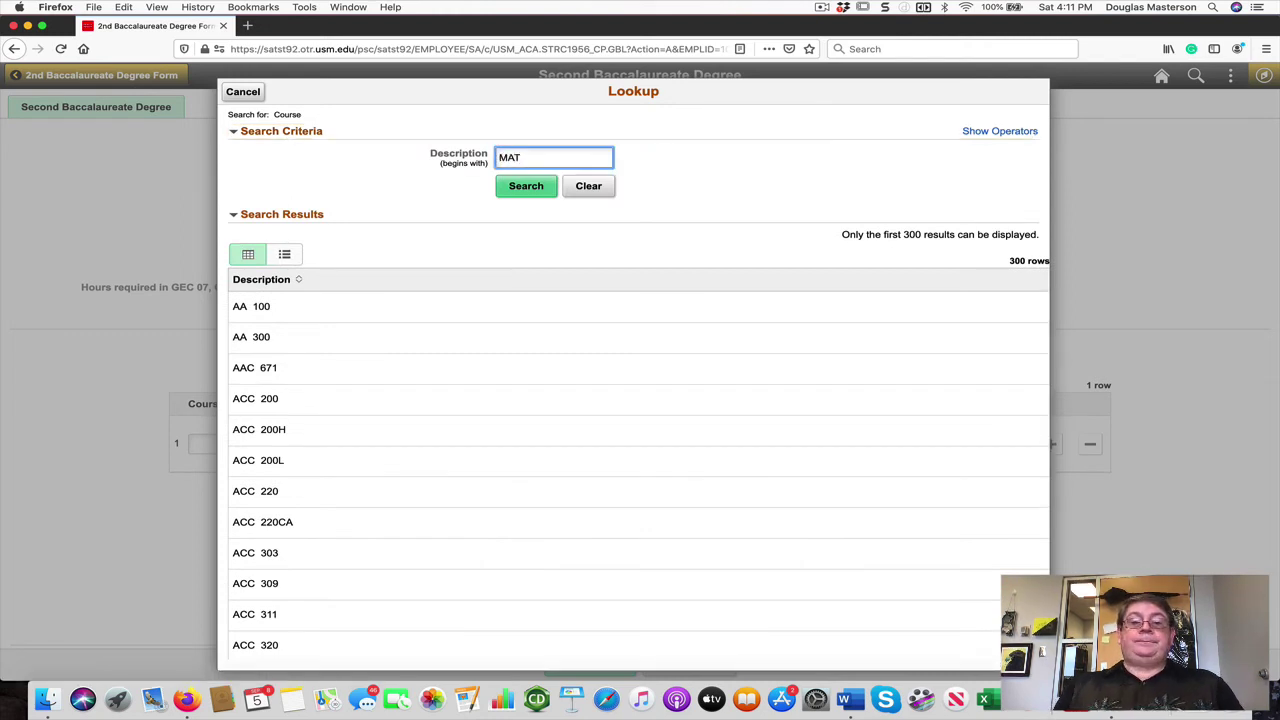
pyautogui.click(514, 190)
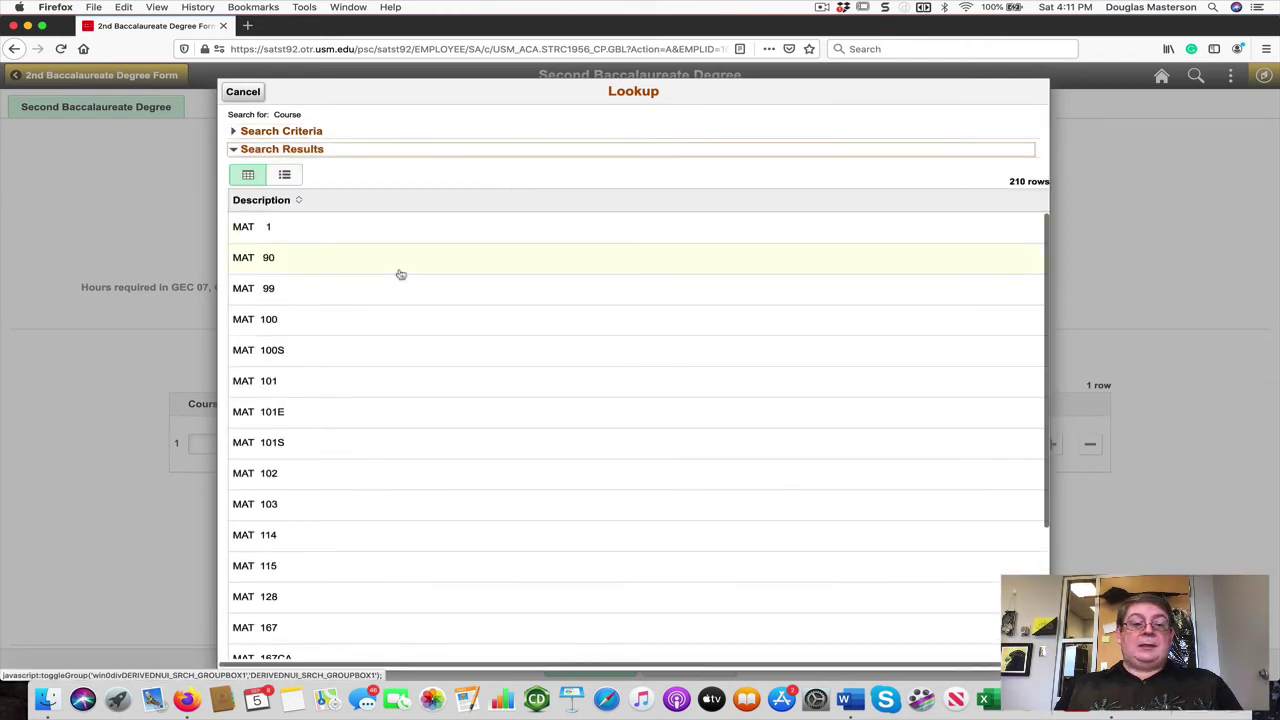
pyautogui.scroll(-1, 274, 554)
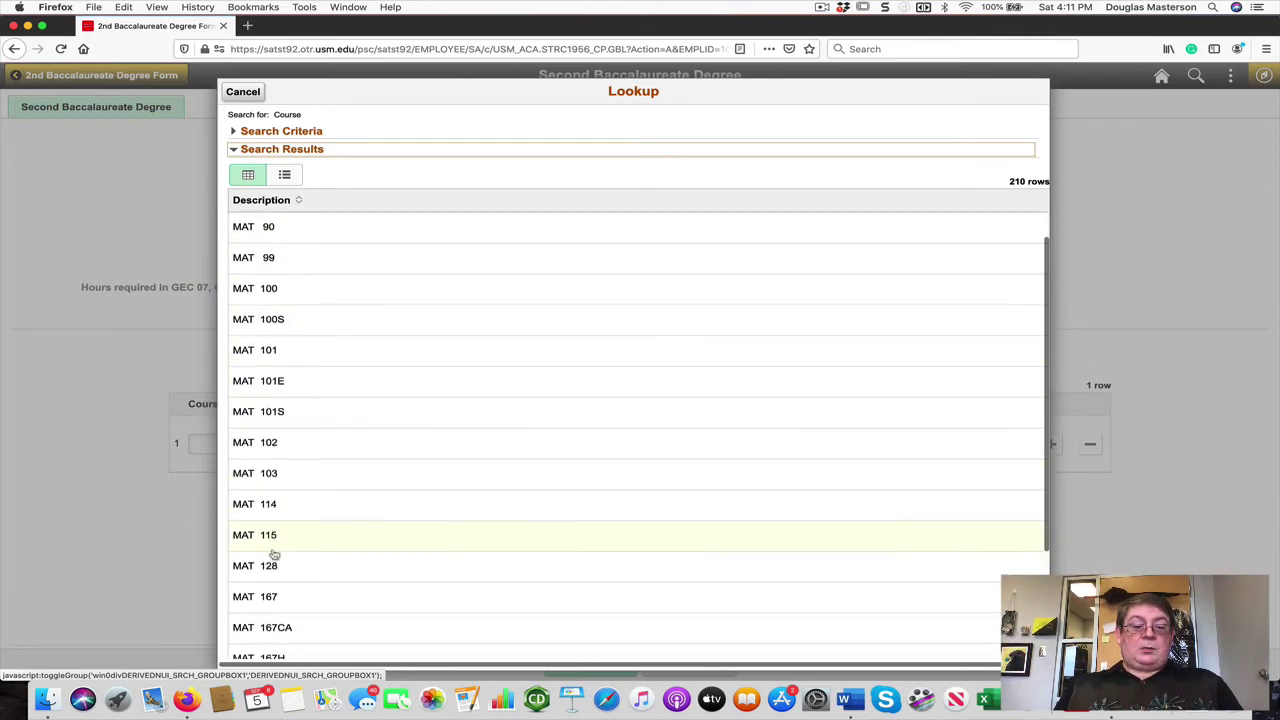
pyautogui.click(249, 596)
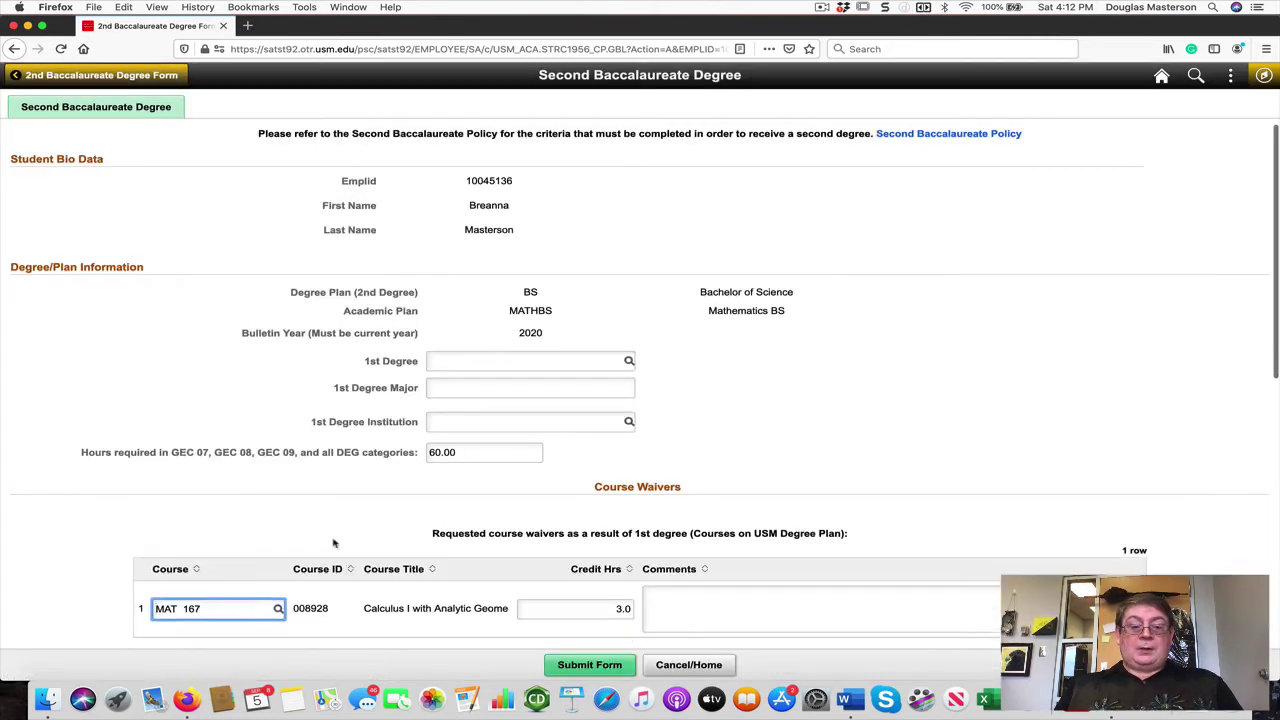
# Step: Comment 'taken during first degree' on the MAT 167 waiver and add a second waiver row
pyautogui.click(657, 609)
pyautogui.scroll(-1, 657, 609)
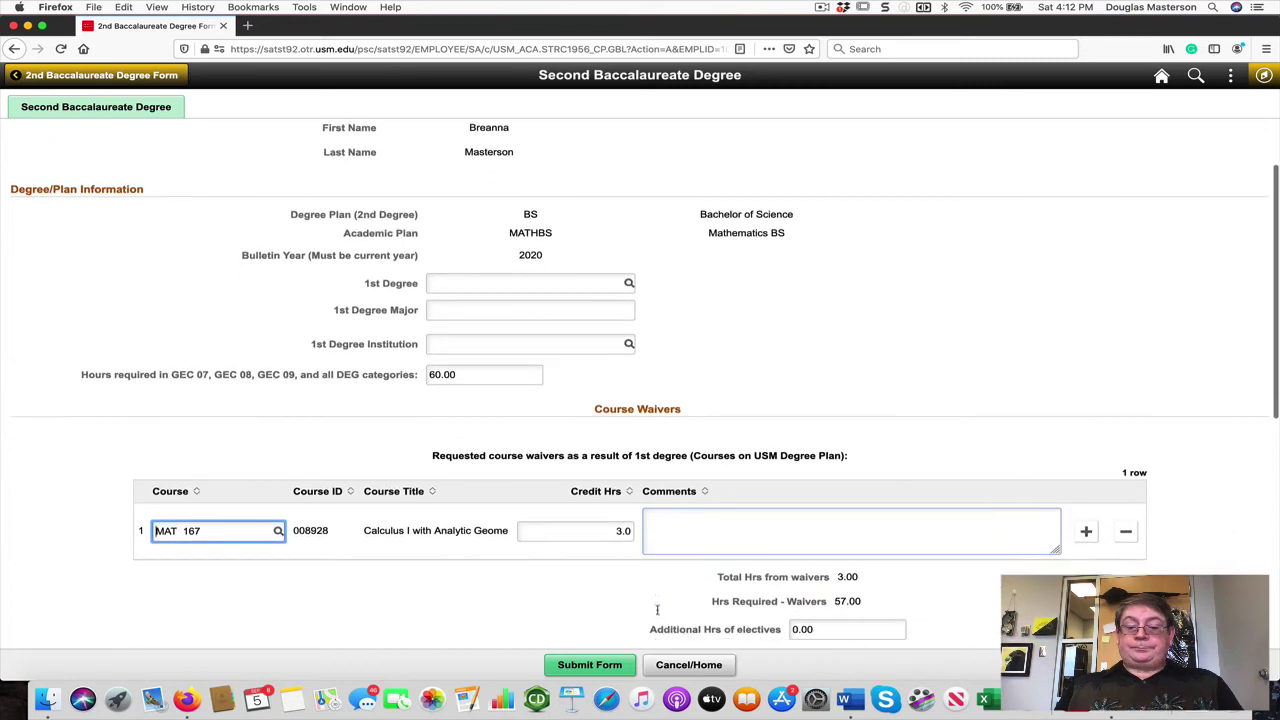
pyautogui.scroll(-1, 657, 609)
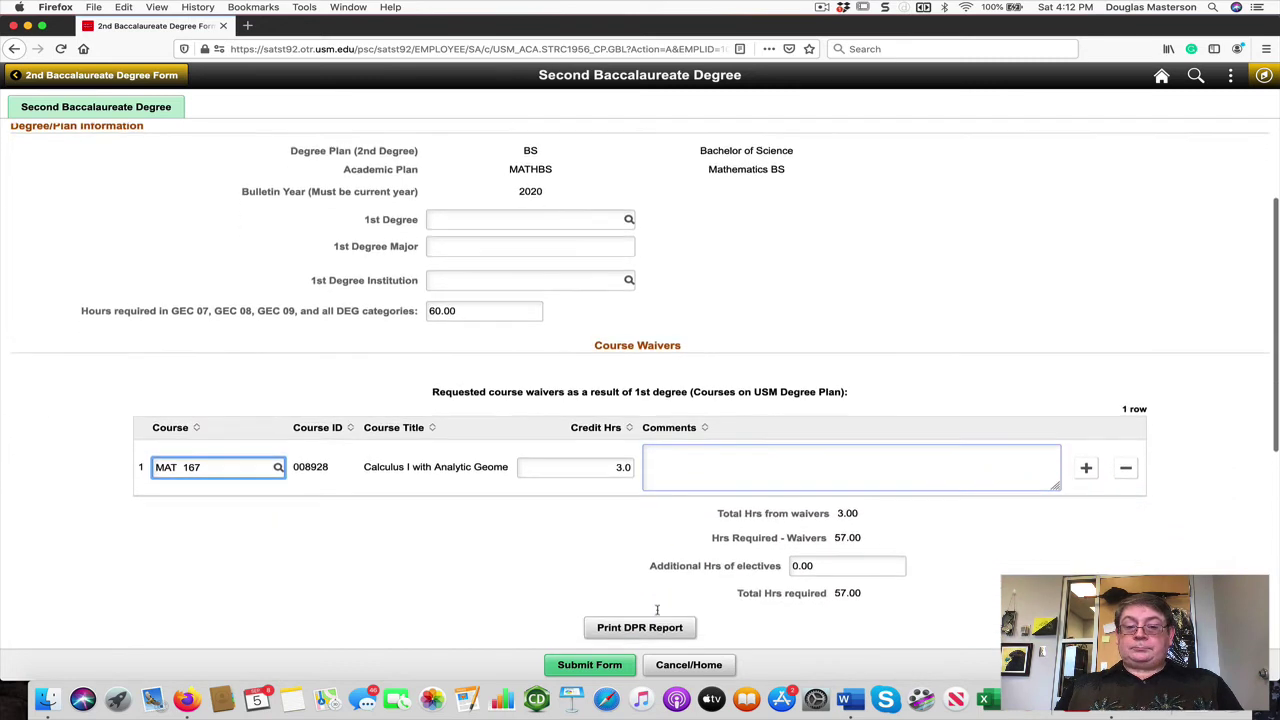
pyautogui.click(696, 467)
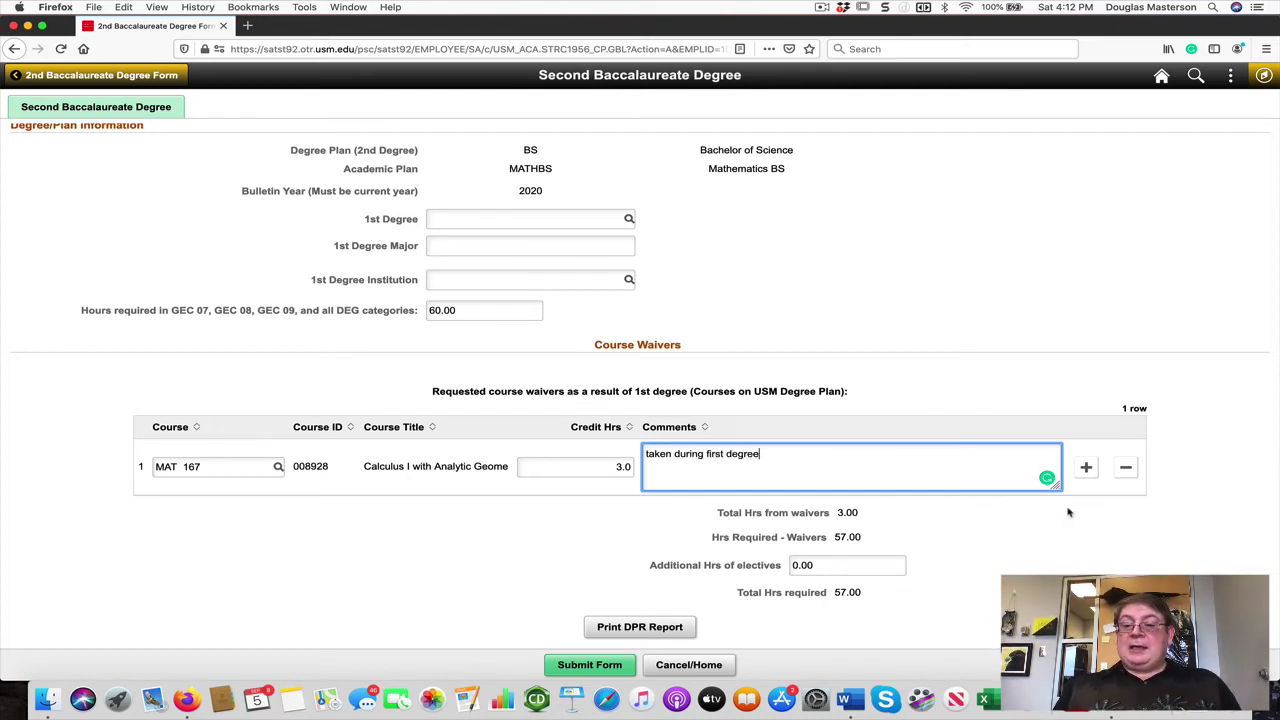
pyautogui.click(1086, 467)
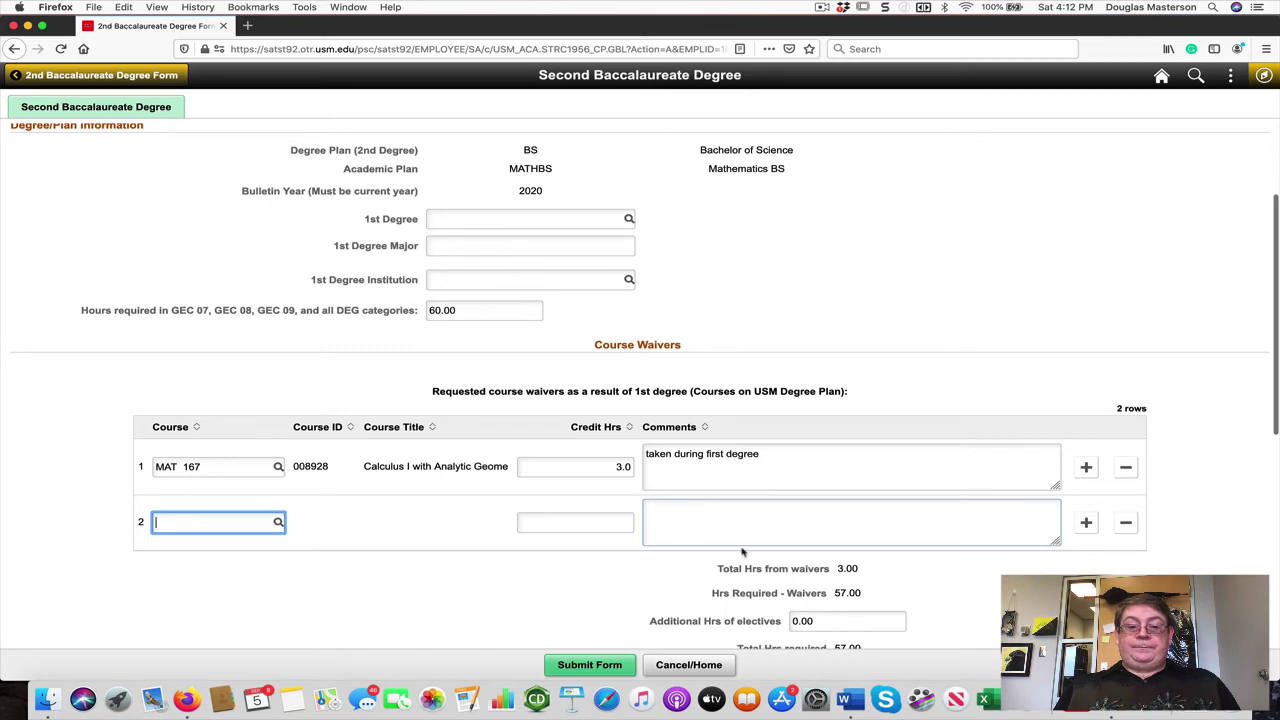
pyautogui.scroll(-1, 812, 518)
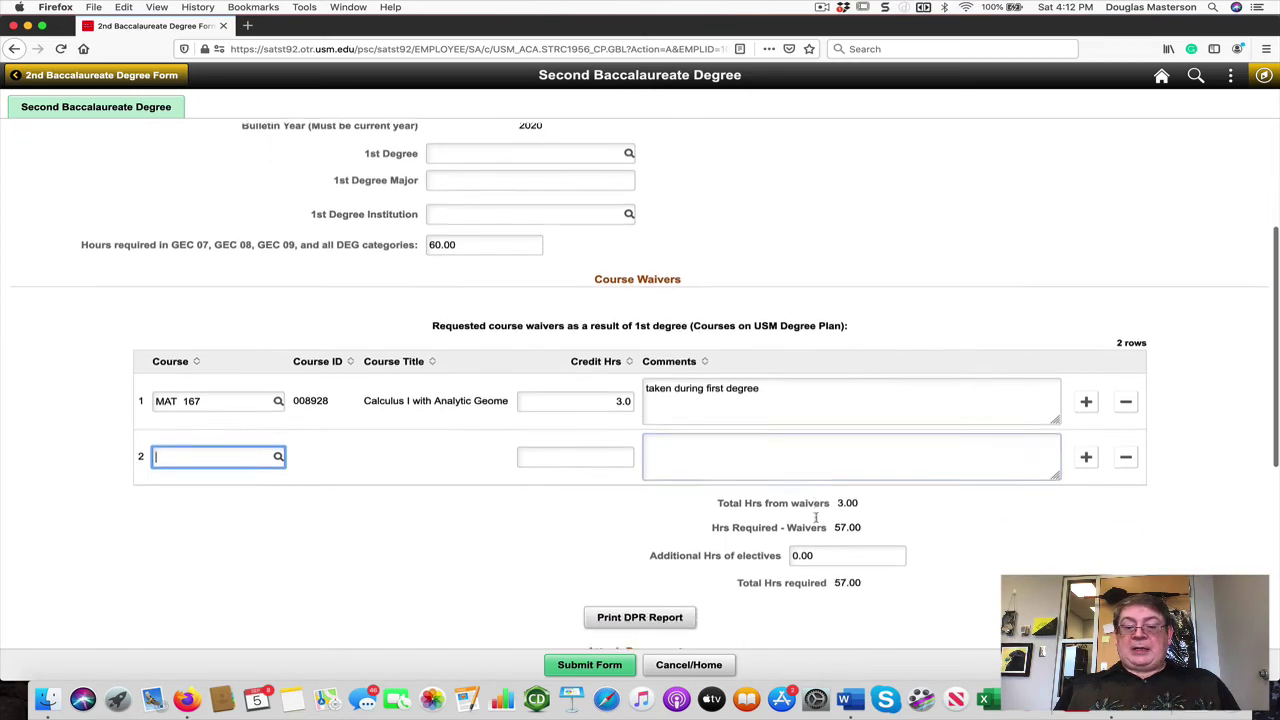
pyautogui.scroll(-2, 816, 518)
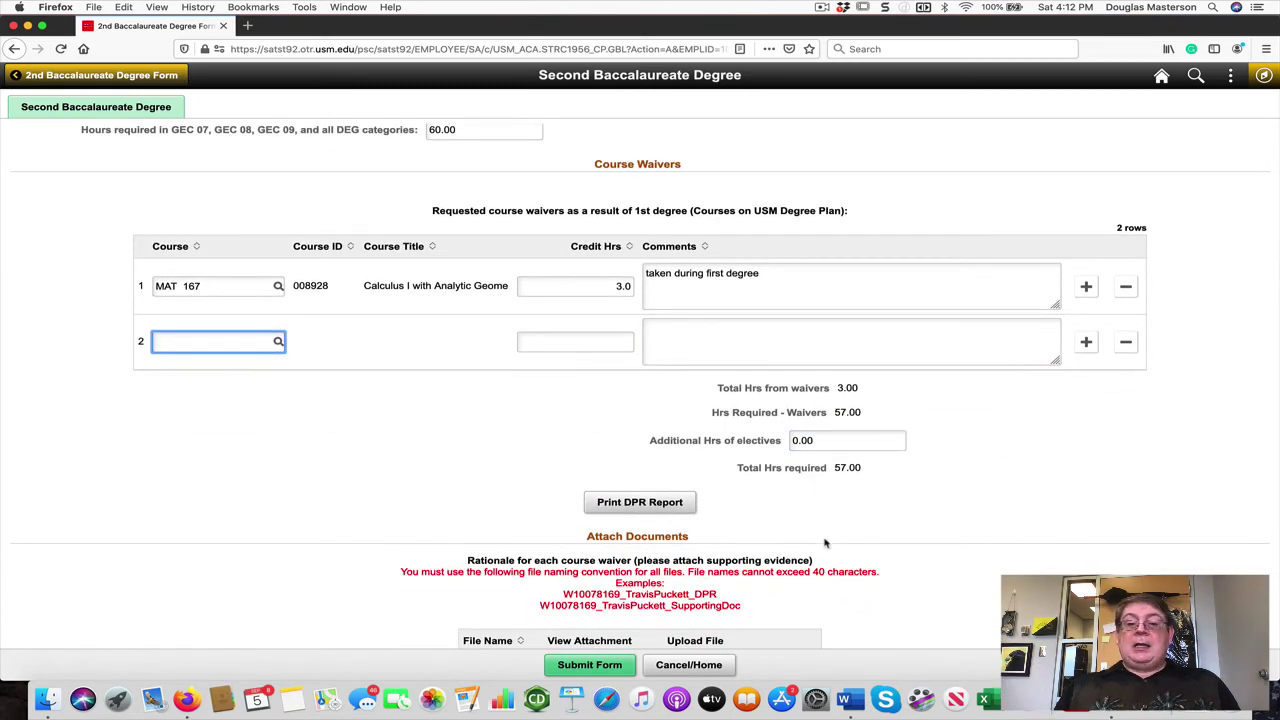
pyautogui.scroll(1, 825, 543)
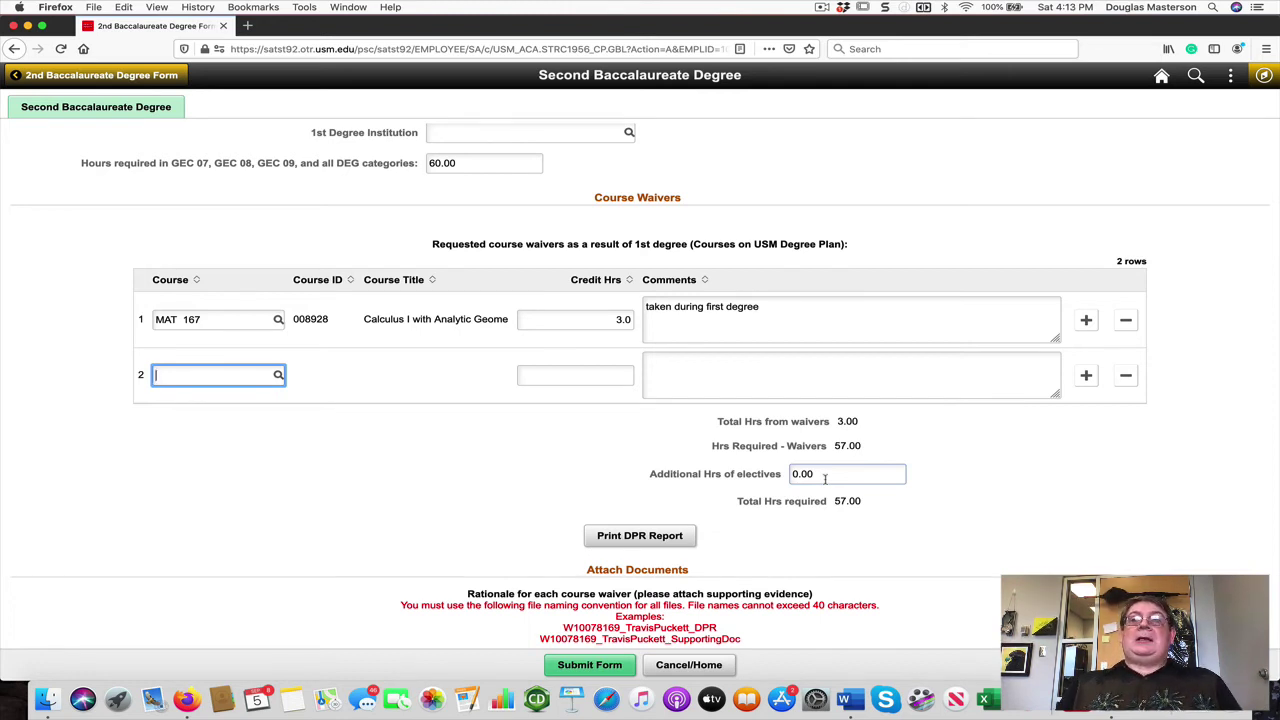
# Step: Replace the additional elective hours value with 6
pyautogui.moveTo(822, 475); pyautogui.dragTo(784, 476)
pyautogui.write('6')
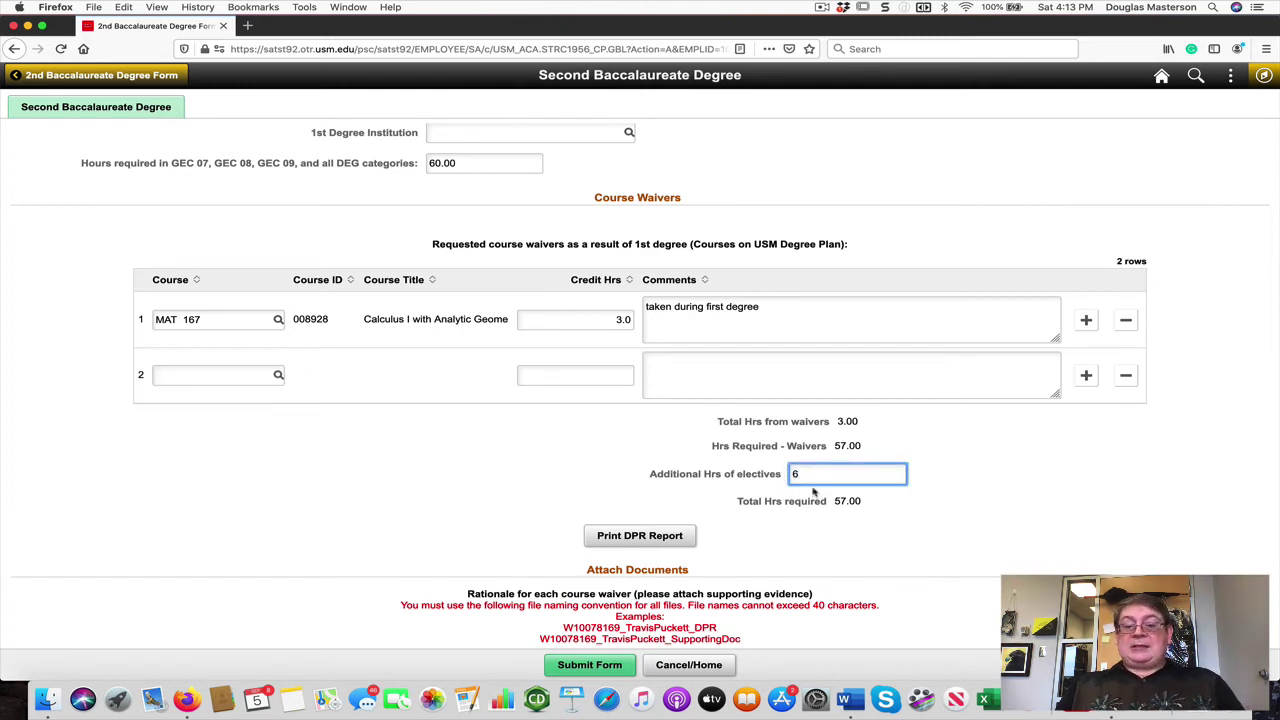
pyautogui.click(857, 503)
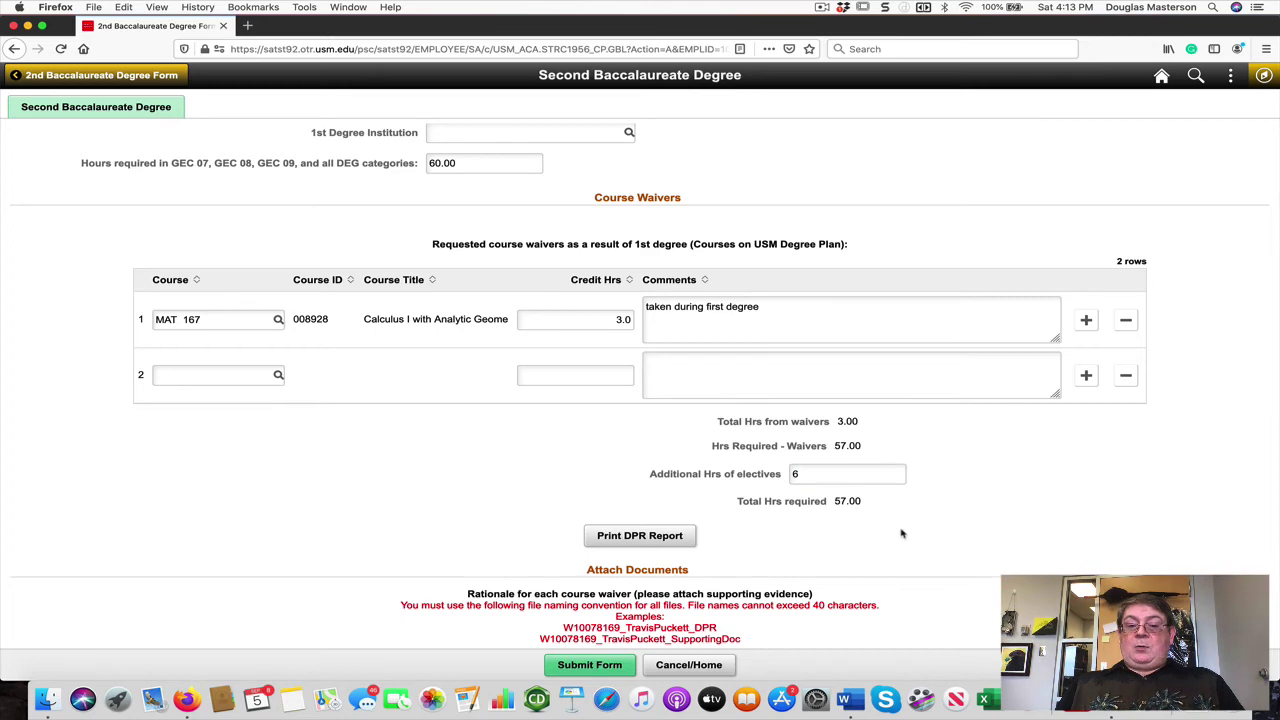
pyautogui.scroll(-2, 905, 528)
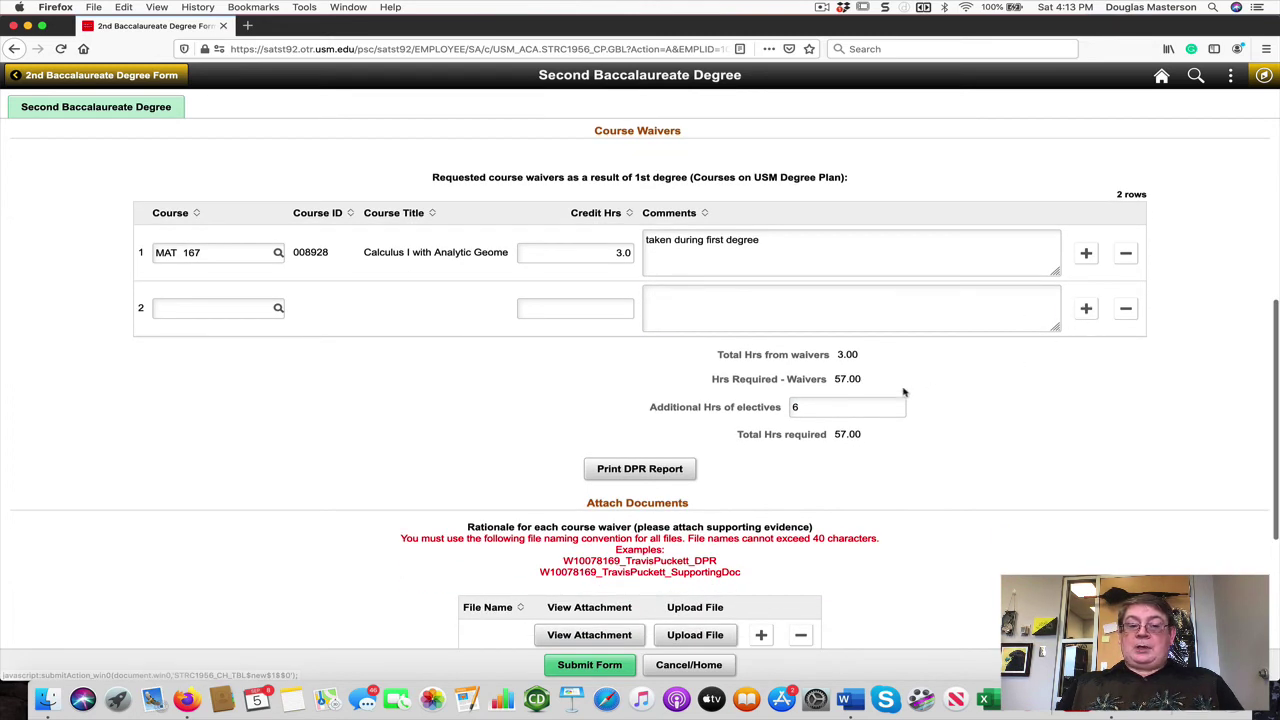
pyautogui.scroll(-1, 838, 479)
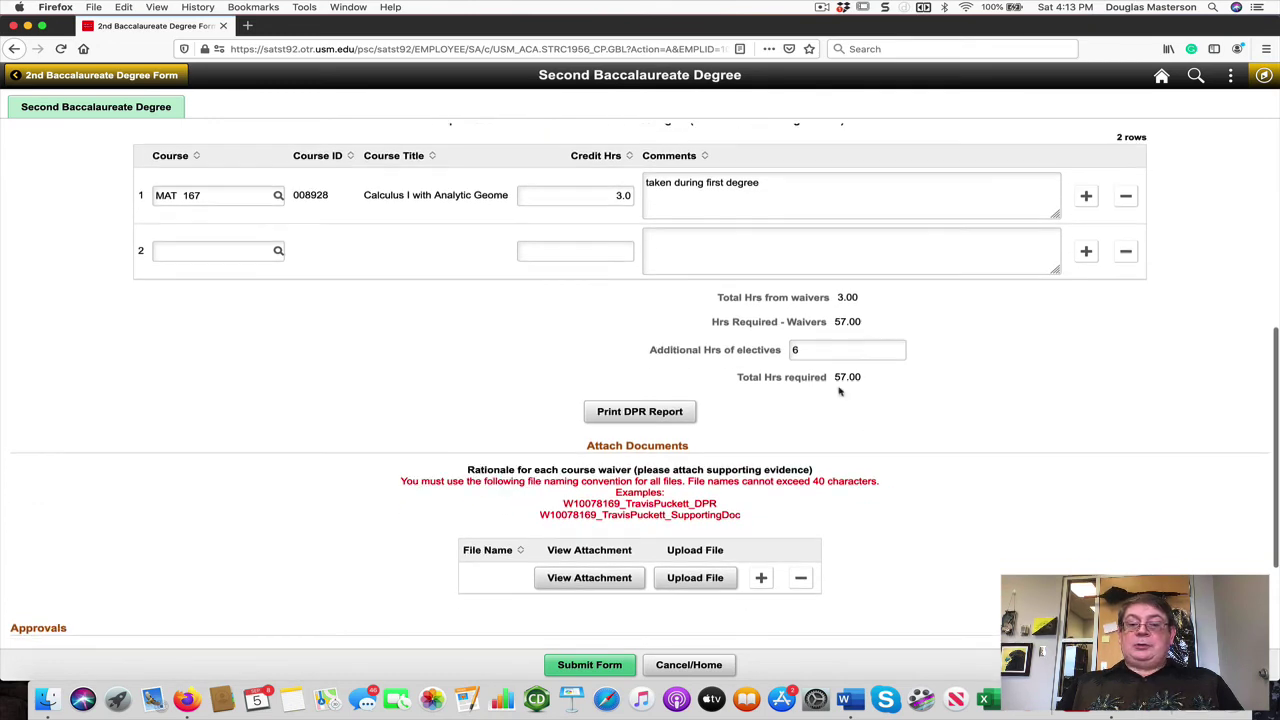
# Step: Add a third waiver row, delete it again, and move into row 2's credit hours
pyautogui.click(1082, 257)
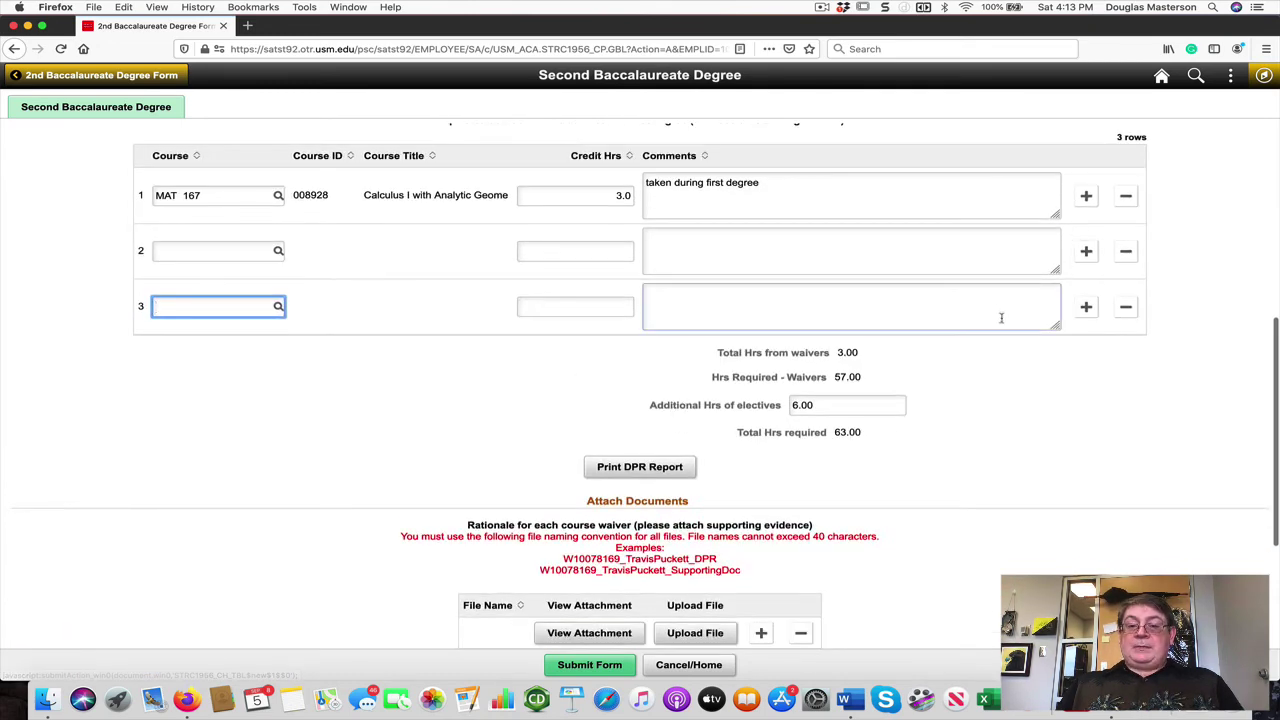
pyautogui.click(1125, 307)
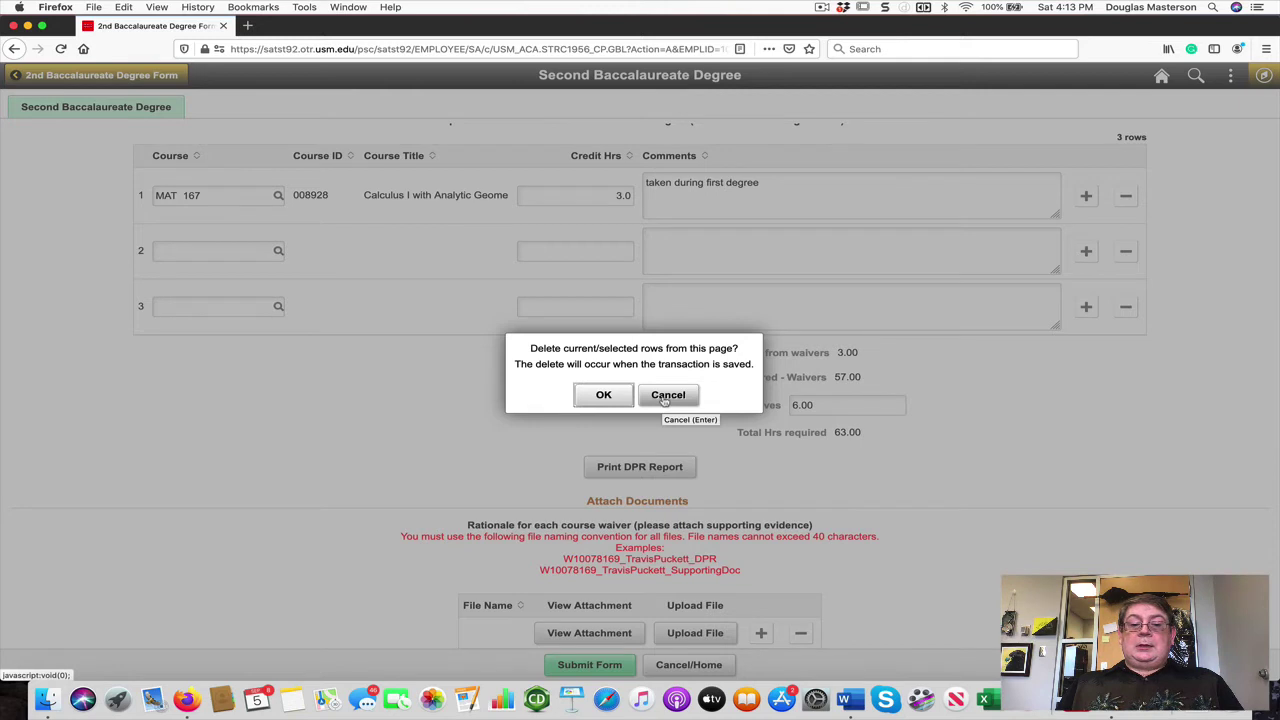
pyautogui.click(603, 395)
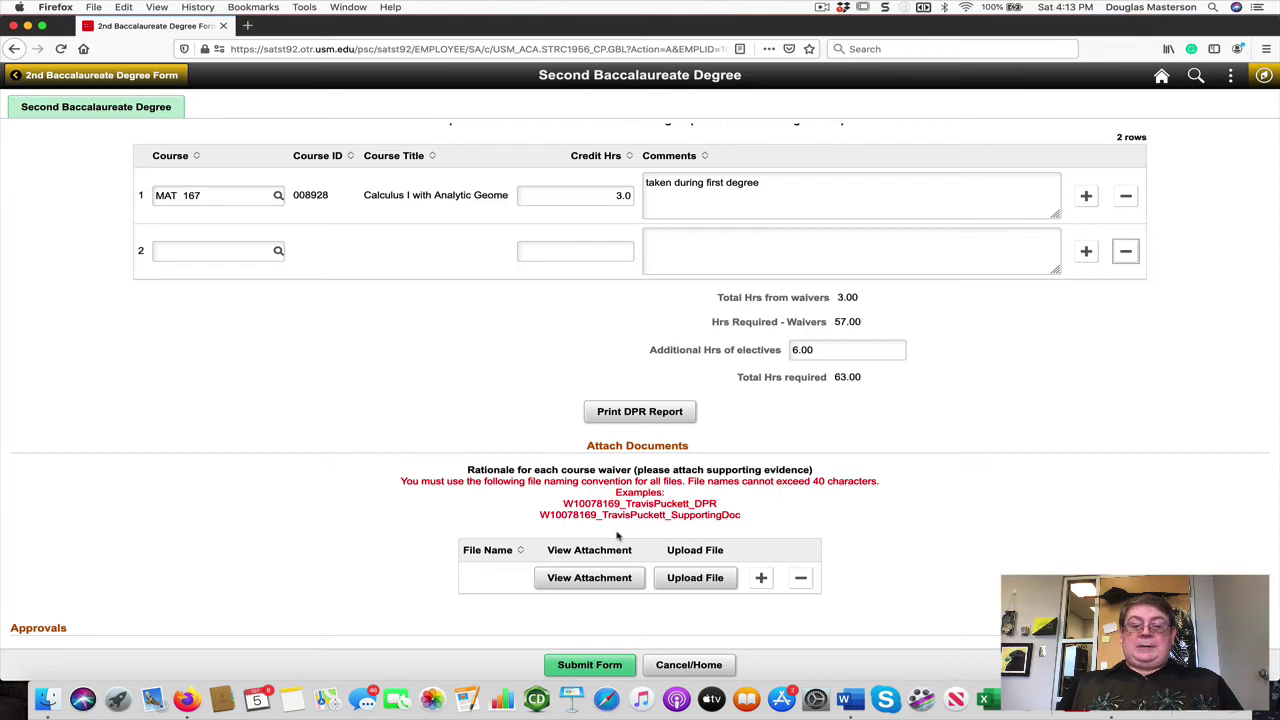
pyautogui.scroll(5, 595, 447)
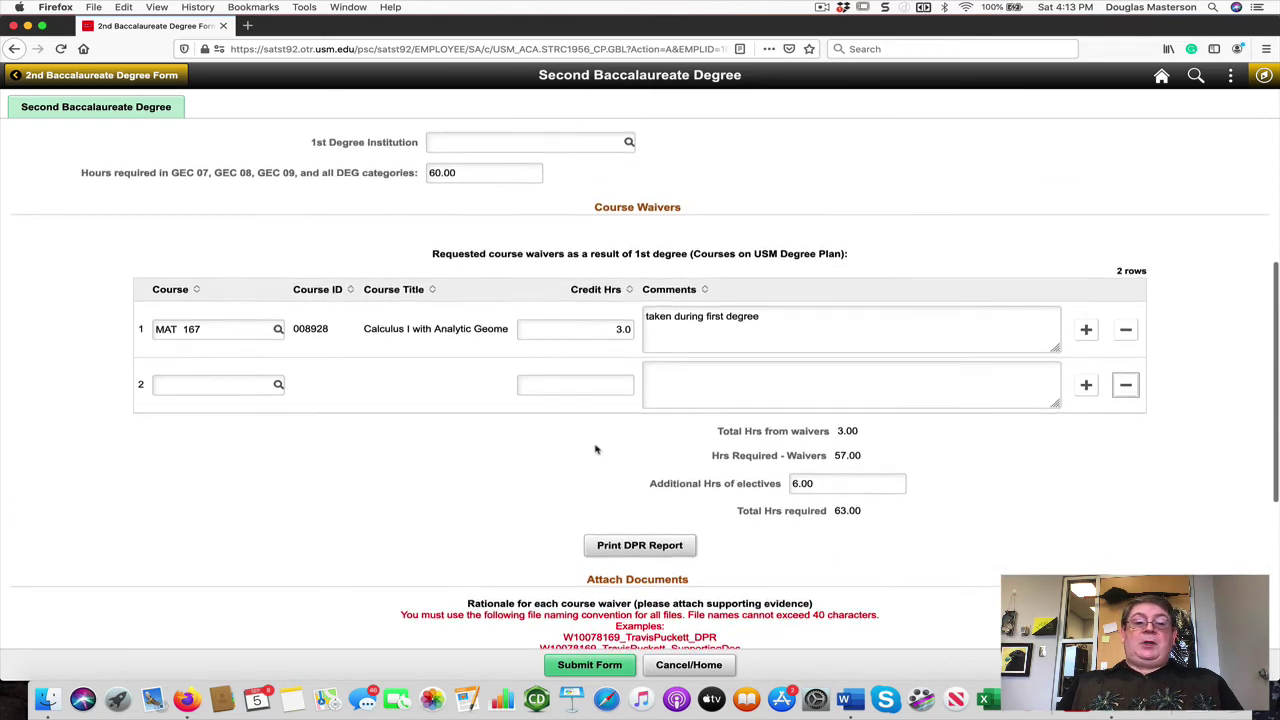
pyautogui.scroll(2, 595, 449)
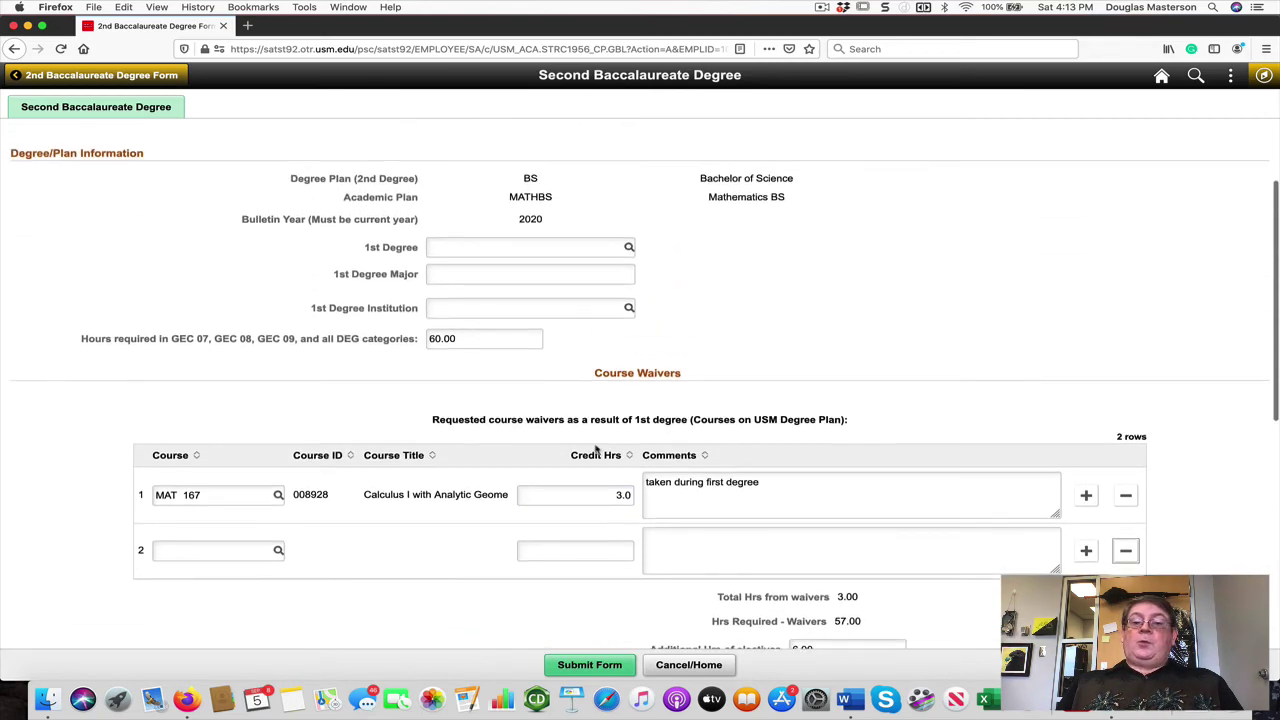
pyautogui.scroll(-2, 595, 449)
pyautogui.click(595, 445)
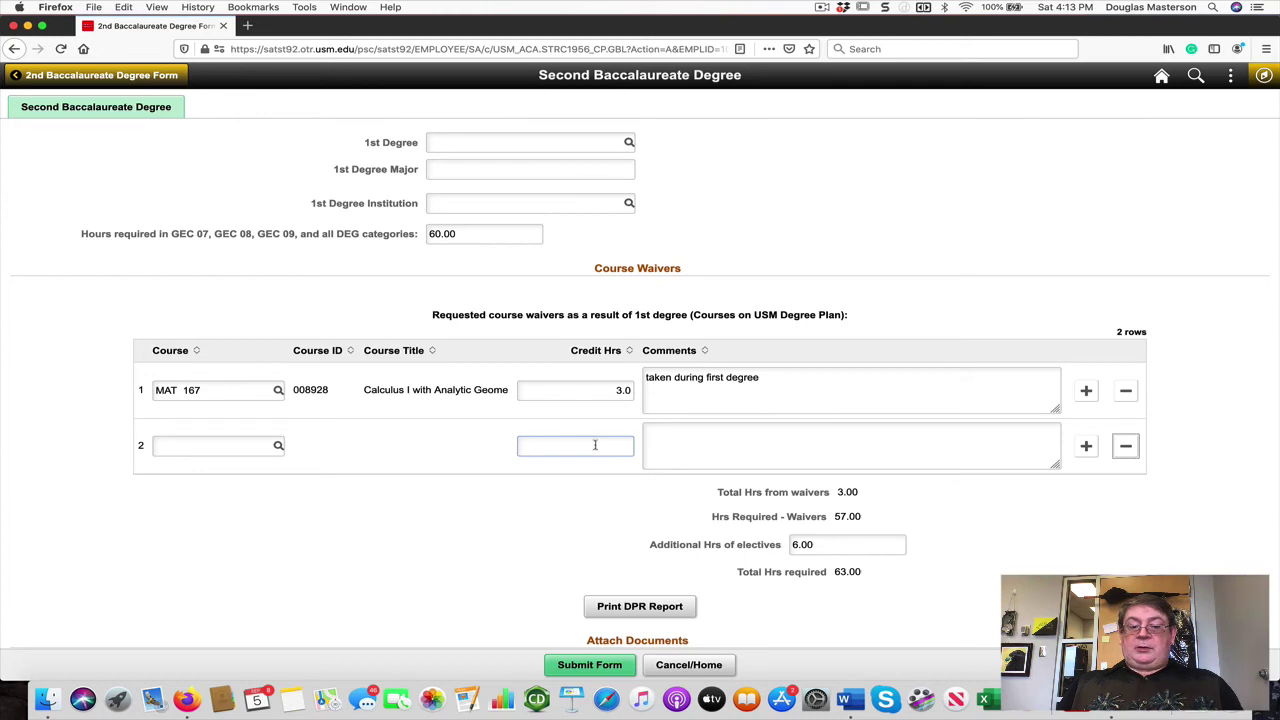
pyautogui.scroll(-5, 595, 445)
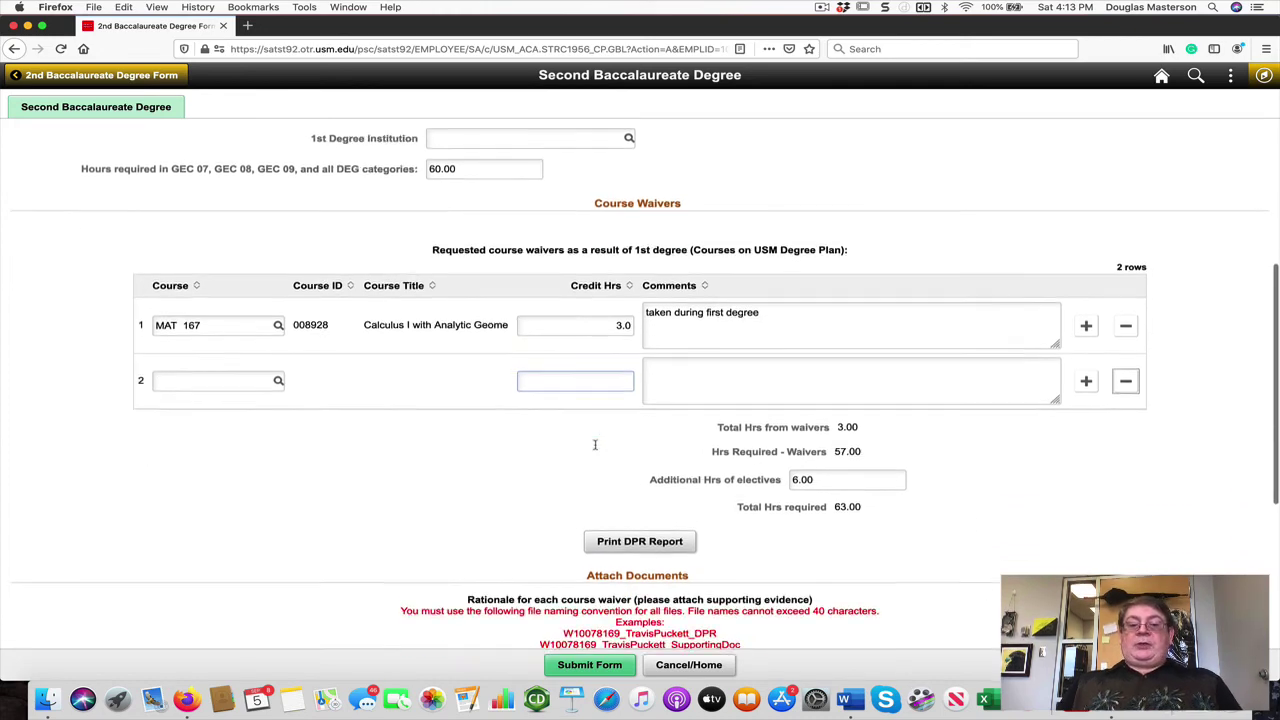
pyautogui.scroll(-4, 595, 449)
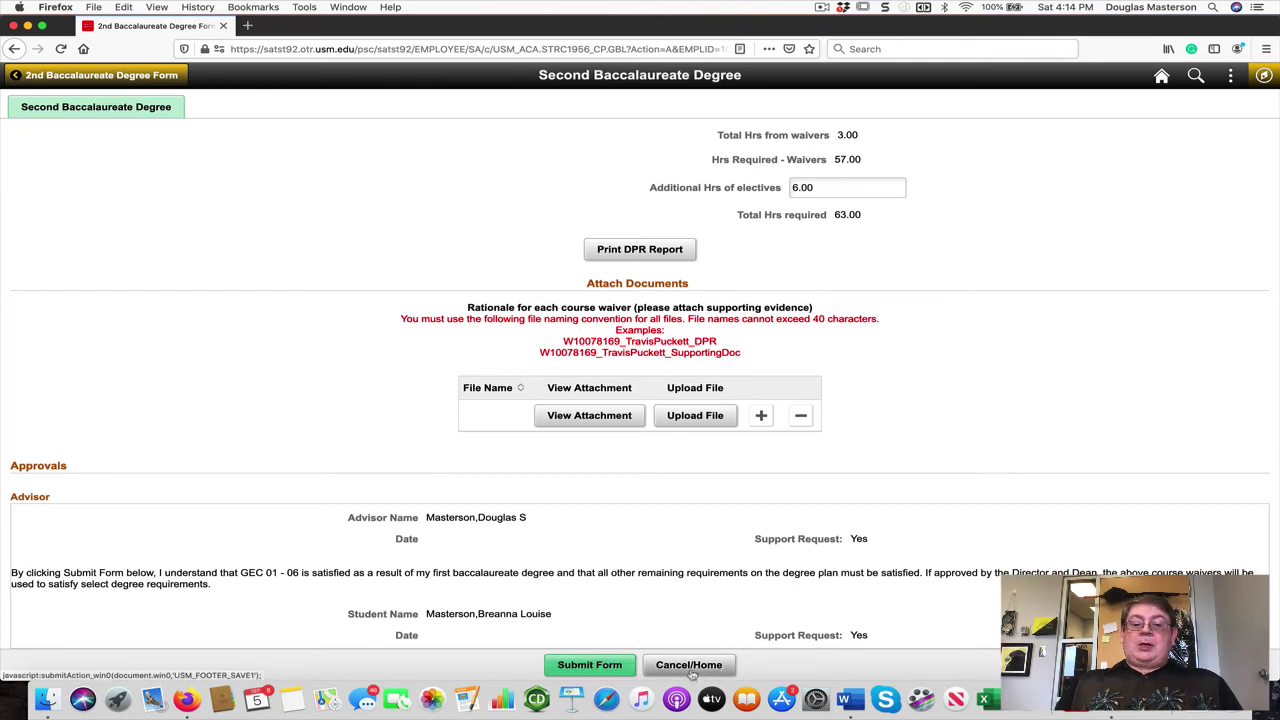
# Step: Cancel the Second Baccalaureate form and return home without saving
pyautogui.click(682, 667)
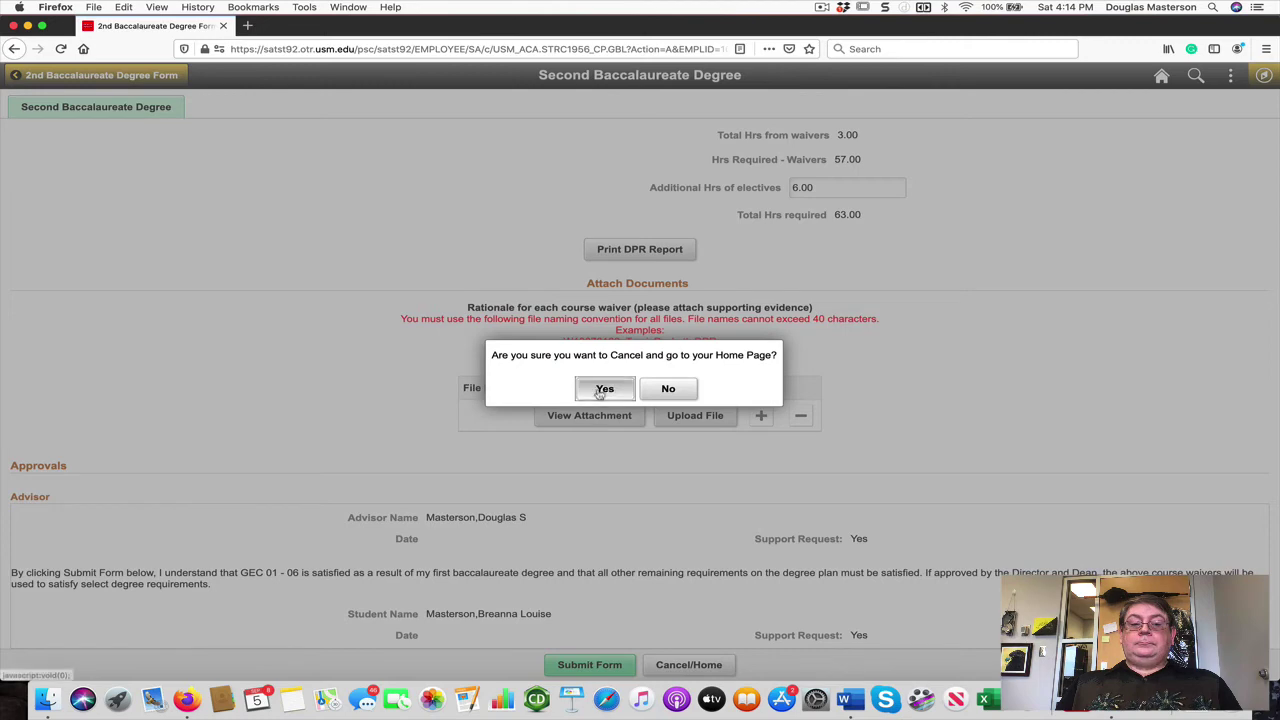
pyautogui.click(600, 389)
pyautogui.click(656, 399)
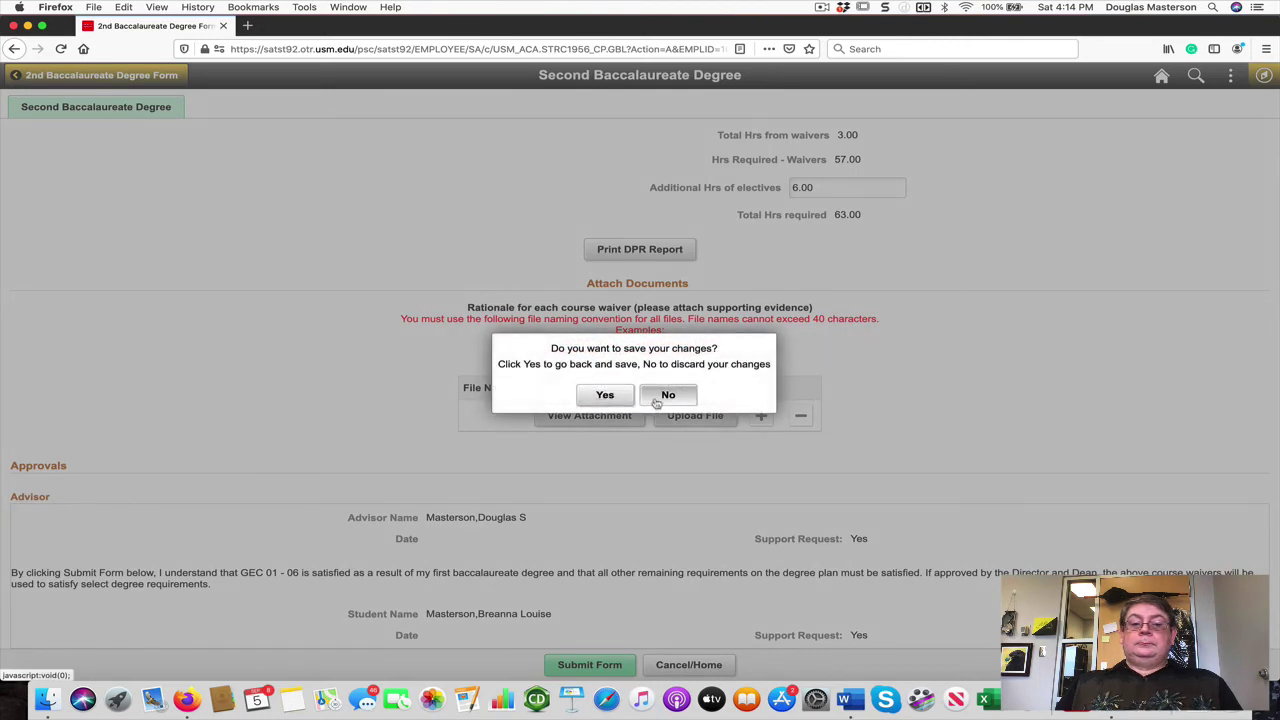
# Step: Open the Exception Request Form from the Navigator
pyautogui.click(1264, 75)
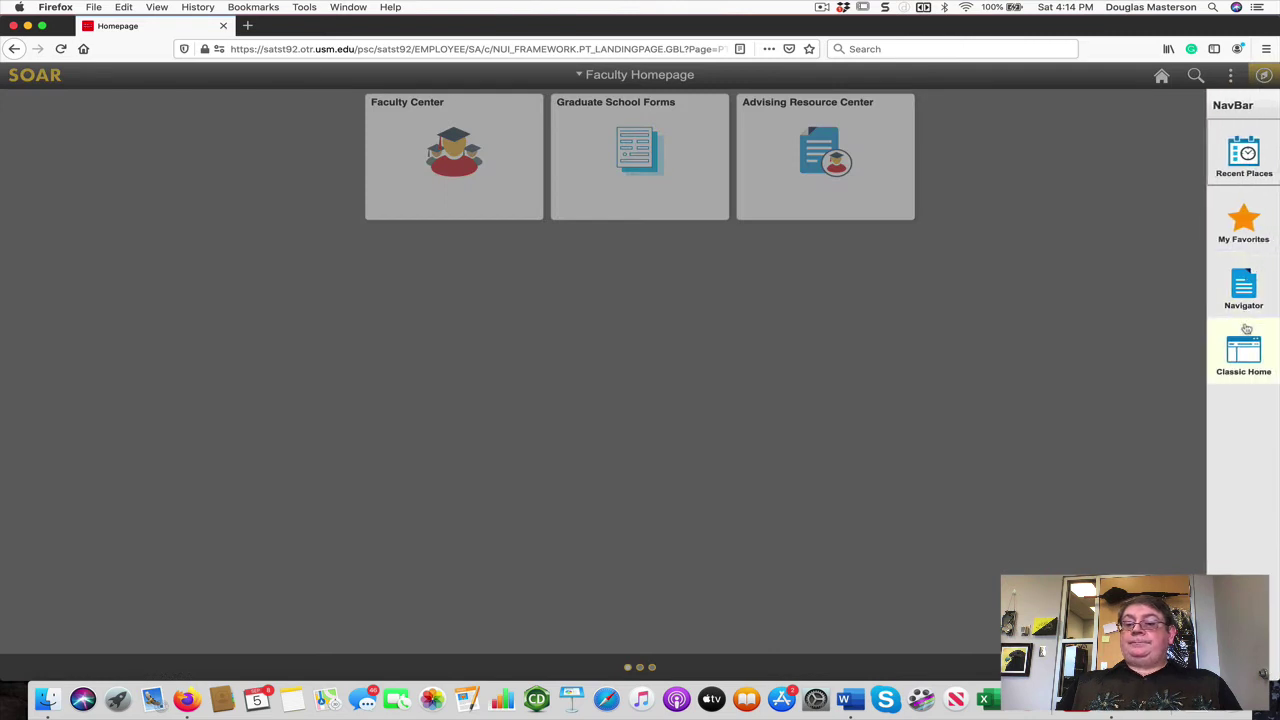
pyautogui.click(1247, 285)
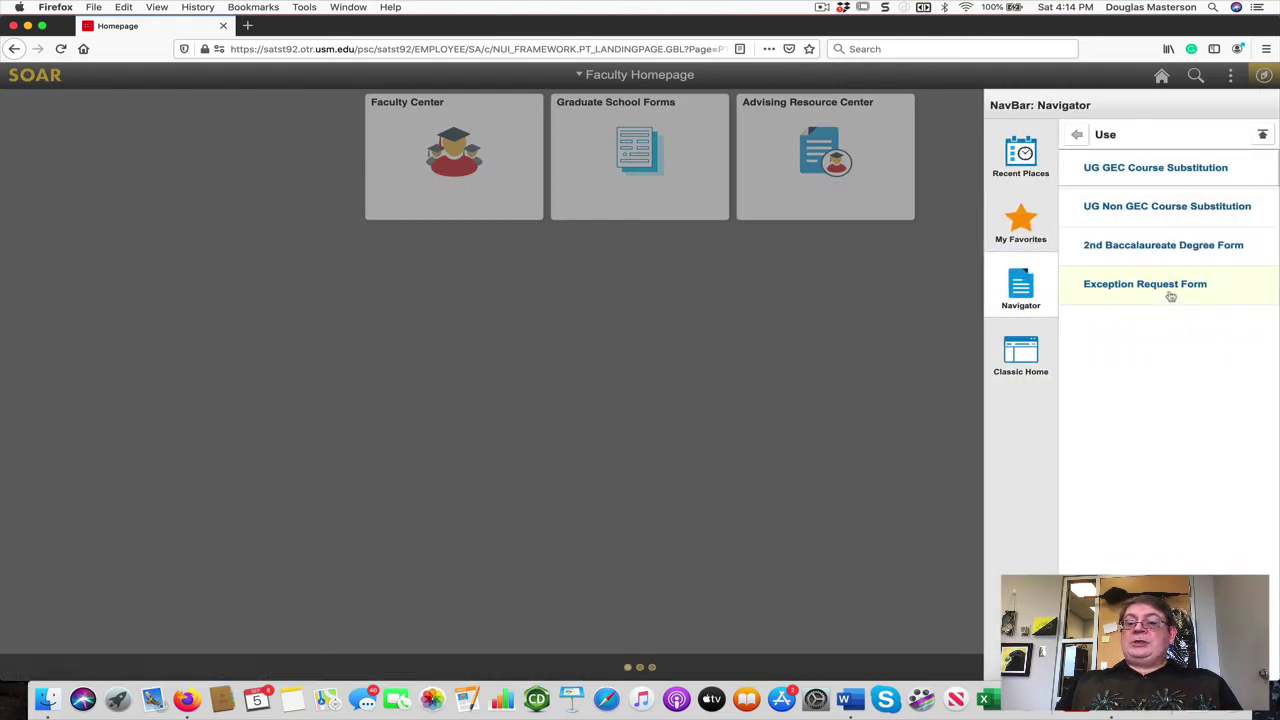
pyautogui.click(1170, 294)
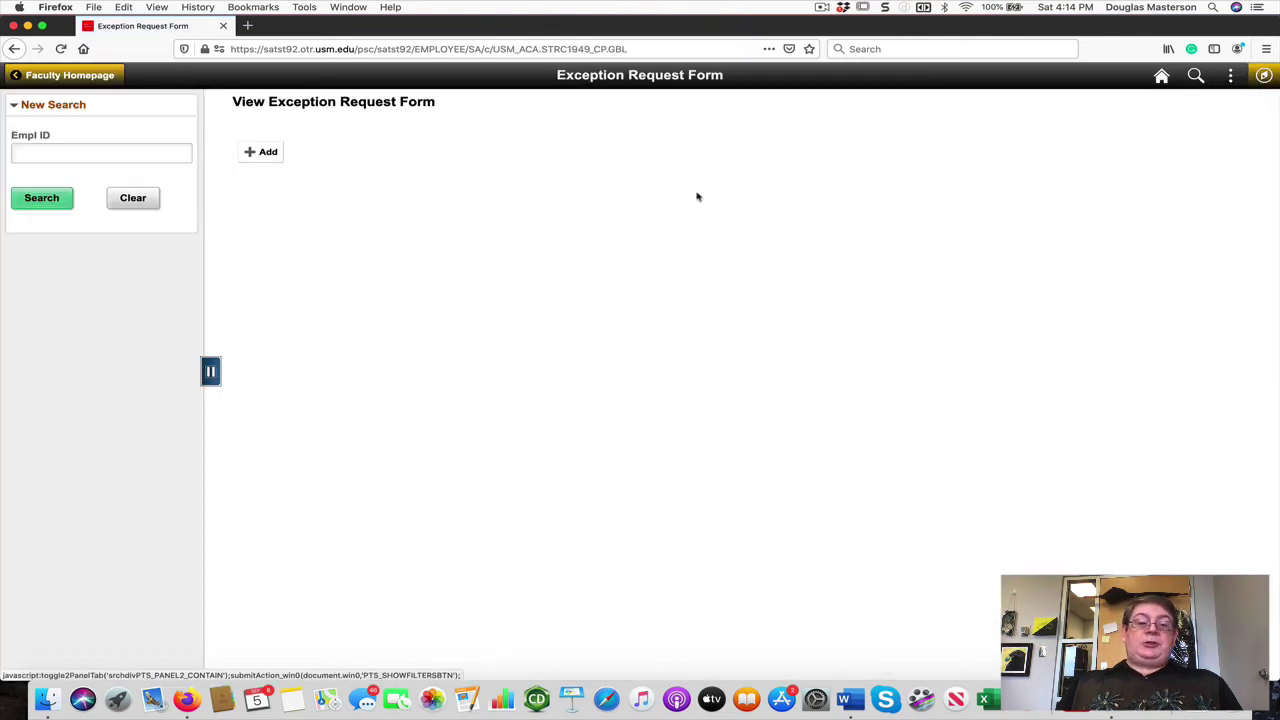
# Step: Add a new UGRD exception request for the student, correcting the mistyped Empl ID
pyautogui.click(268, 152)
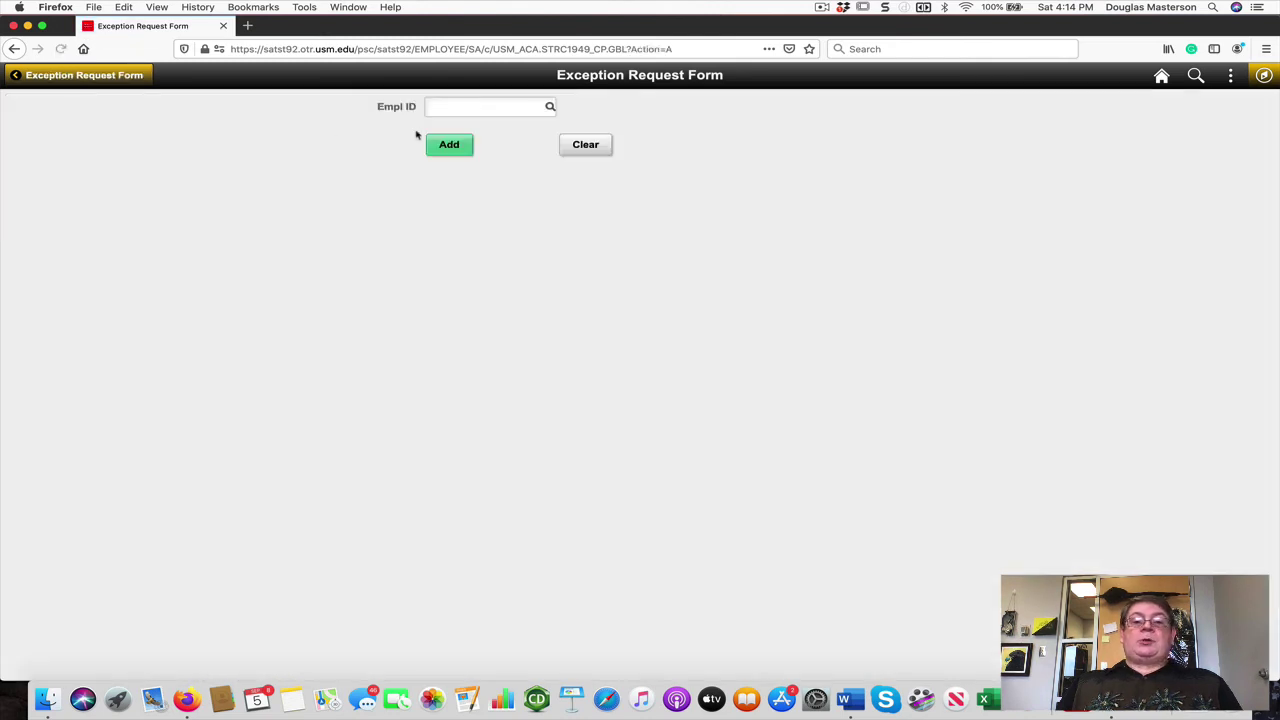
pyautogui.click(437, 111)
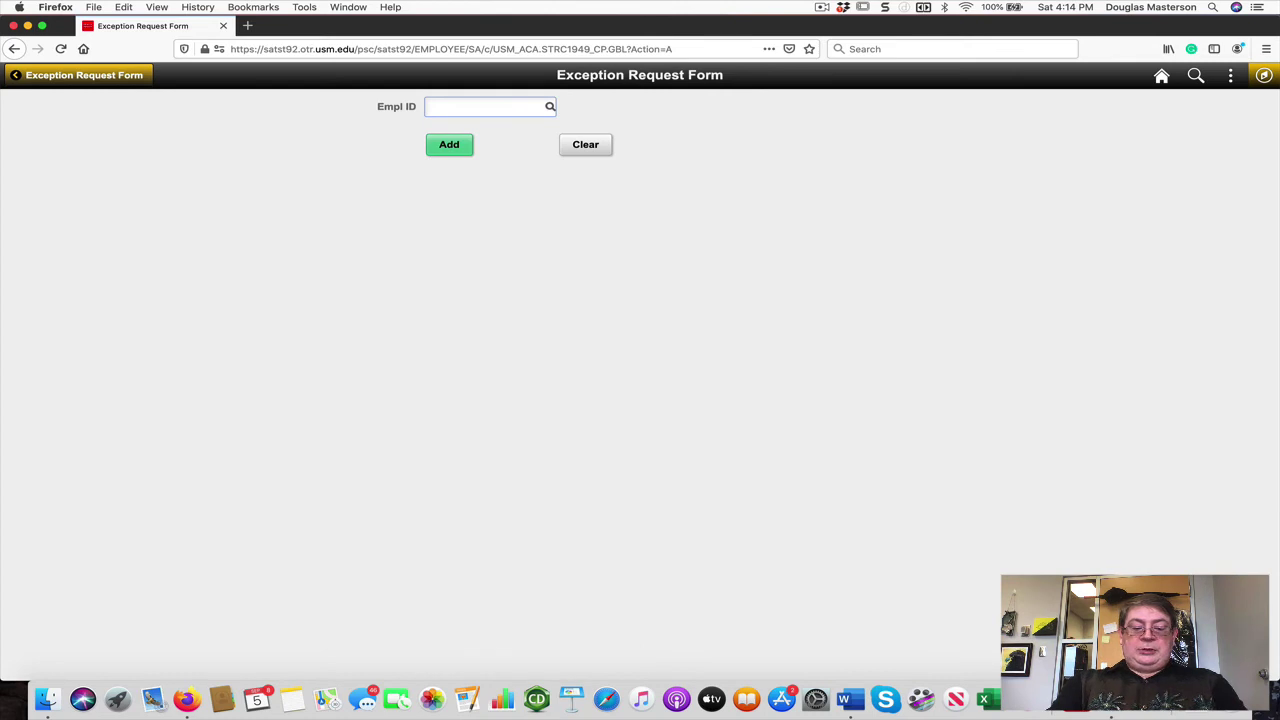
pyautogui.click(448, 110)
pyautogui.write('100')
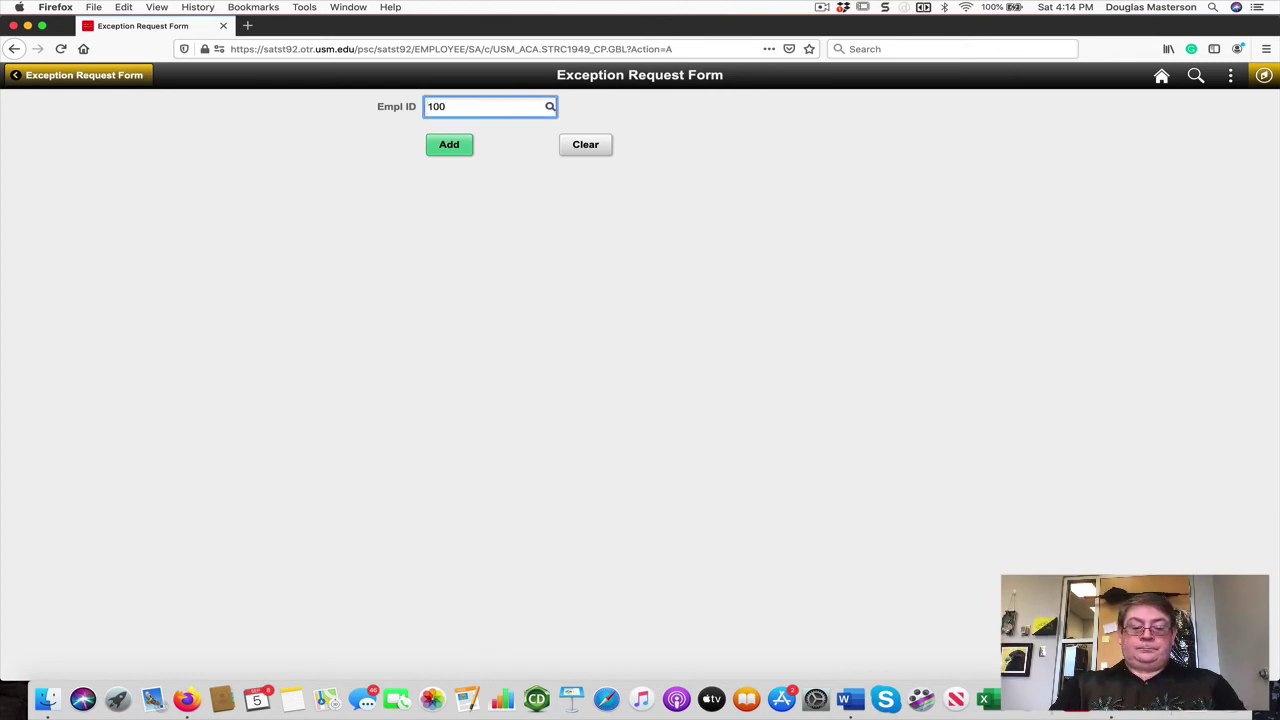
pyautogui.write('5136')
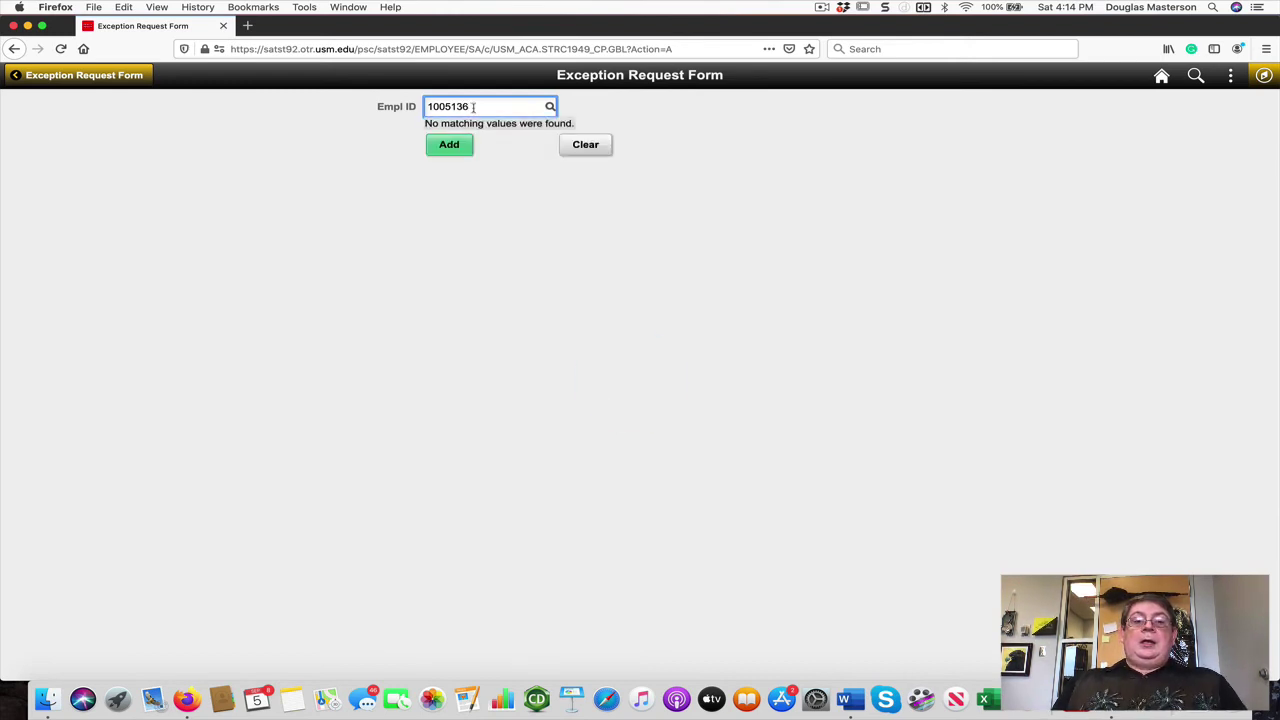
pyautogui.moveTo(470, 106); pyautogui.dragTo(450, 106)
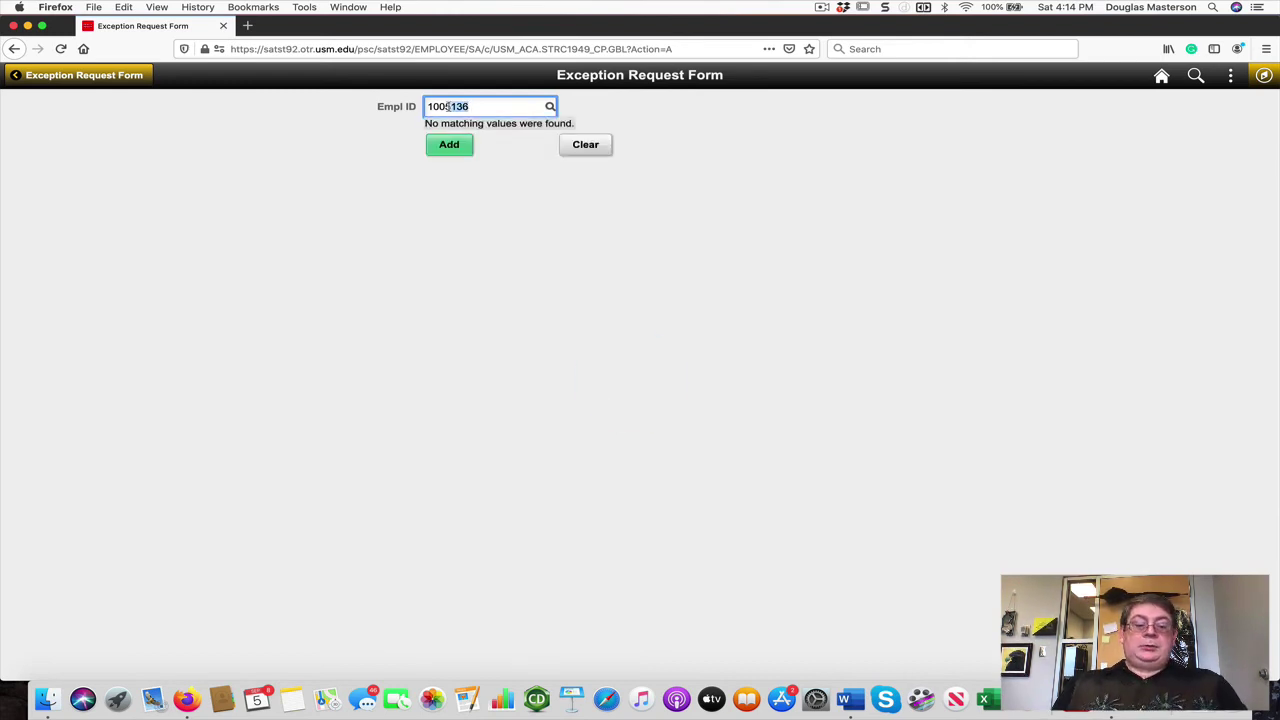
pyautogui.write('45136')
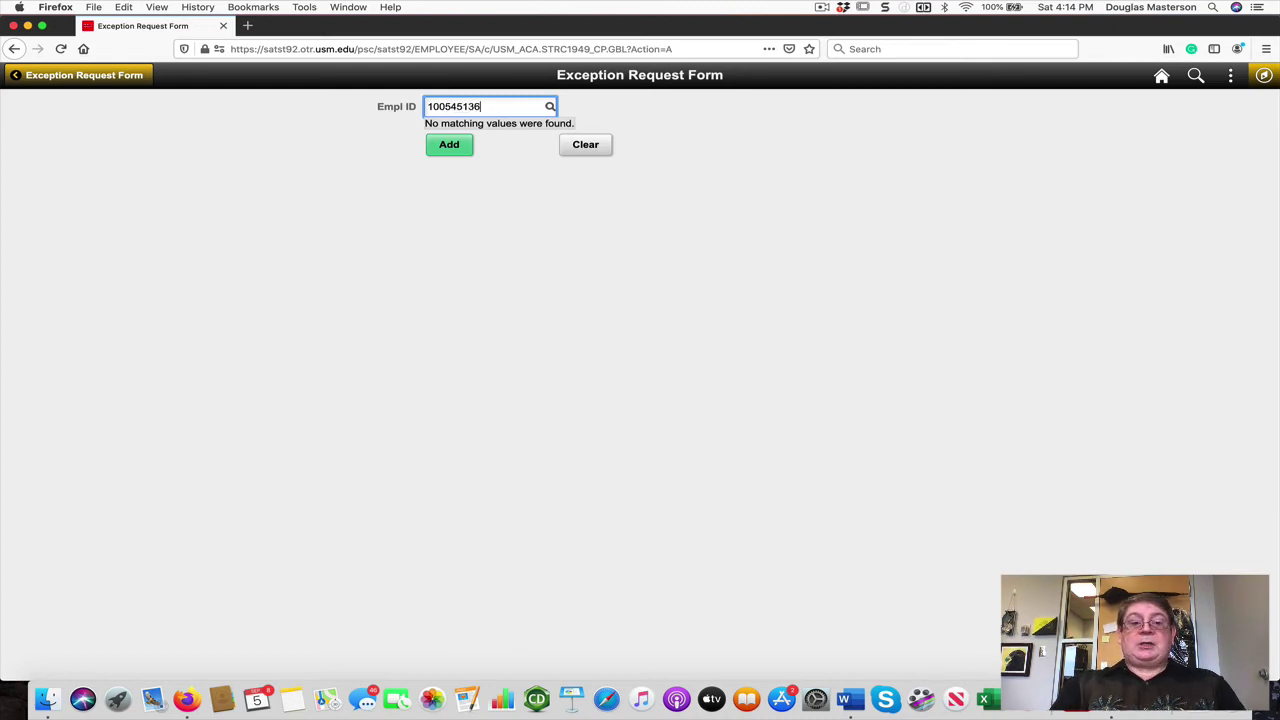
pyautogui.moveTo(482, 106); pyautogui.dragTo(446, 106)
pyautogui.write('45136')
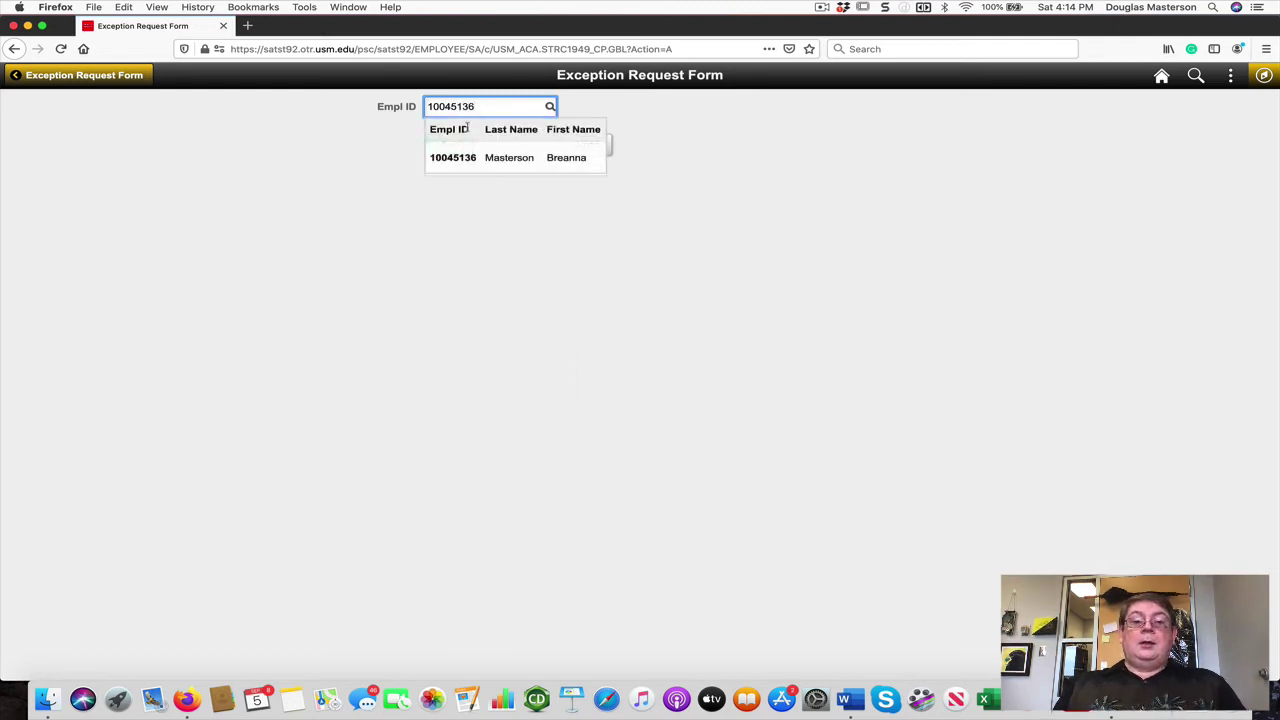
pyautogui.click(480, 157)
pyautogui.click(462, 154)
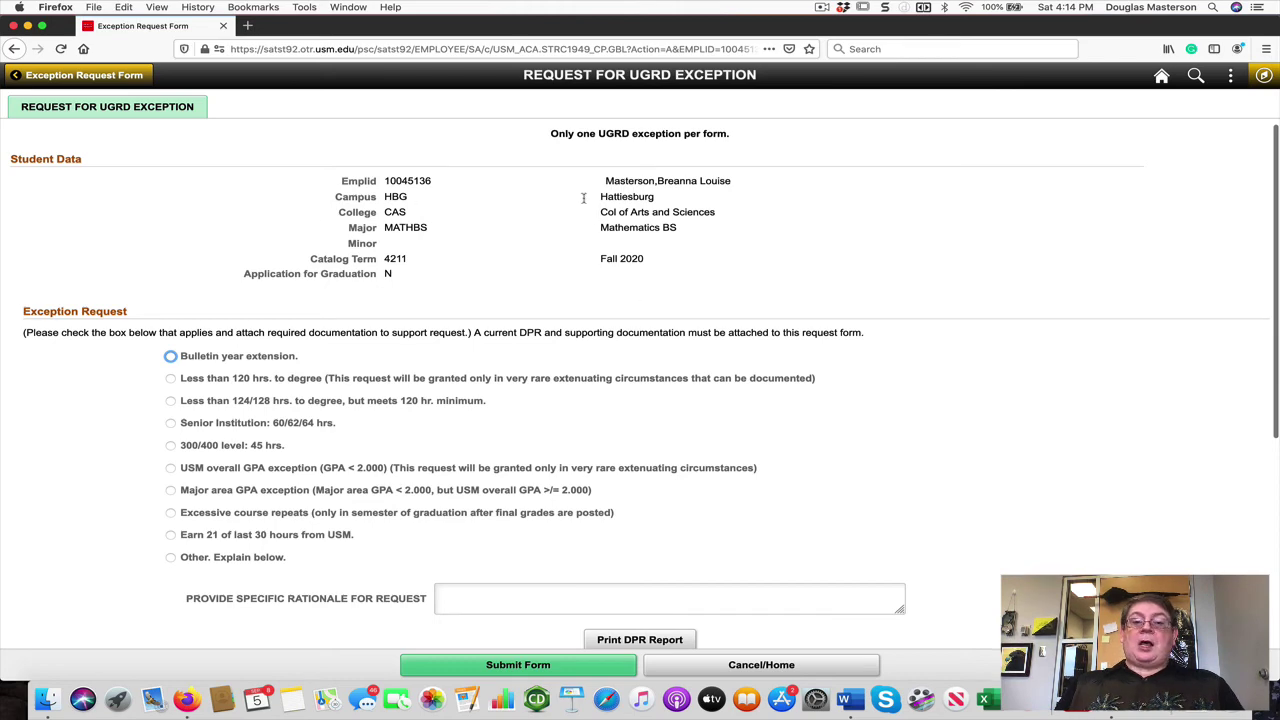
# Step: Choose Bulletin year extension, enter rationale 'sdfasdgag', and list the Through Semester terms
pyautogui.scroll(-2, 520, 206)
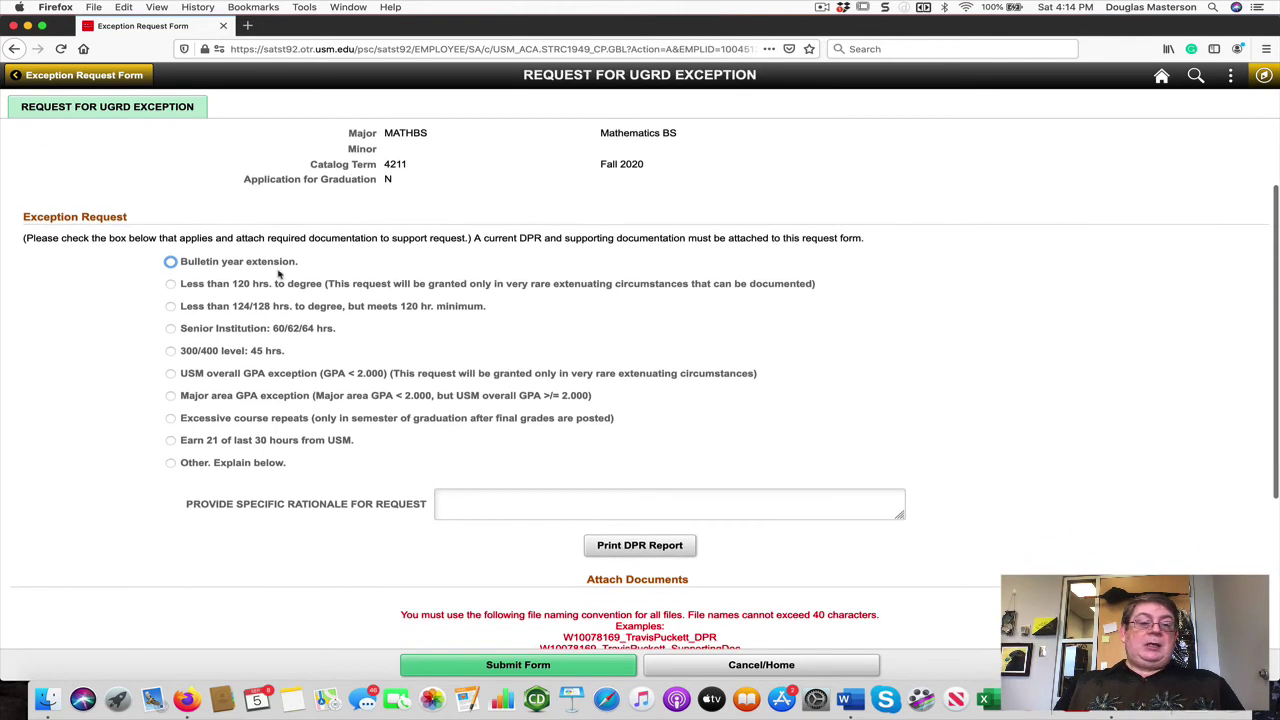
pyautogui.click(171, 262)
pyautogui.scroll(-4, 312, 318)
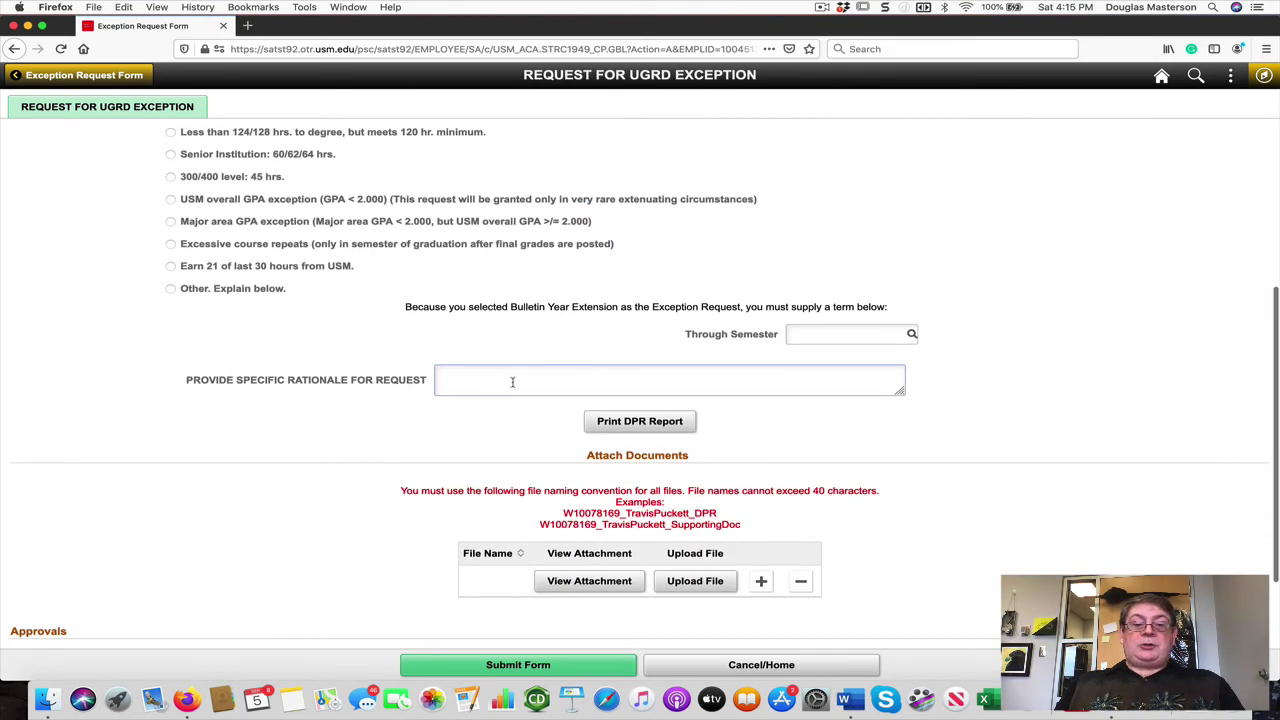
pyautogui.click(513, 381)
pyautogui.write('sdfasdgag')
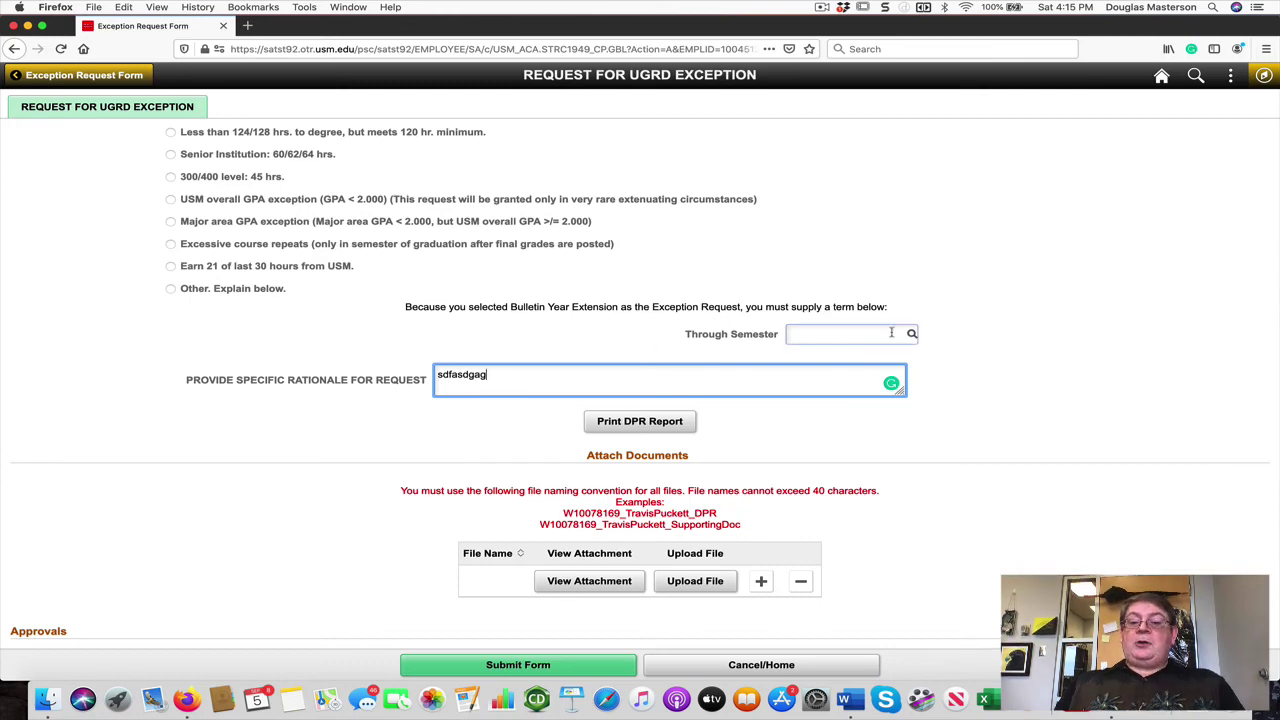
pyautogui.click(911, 335)
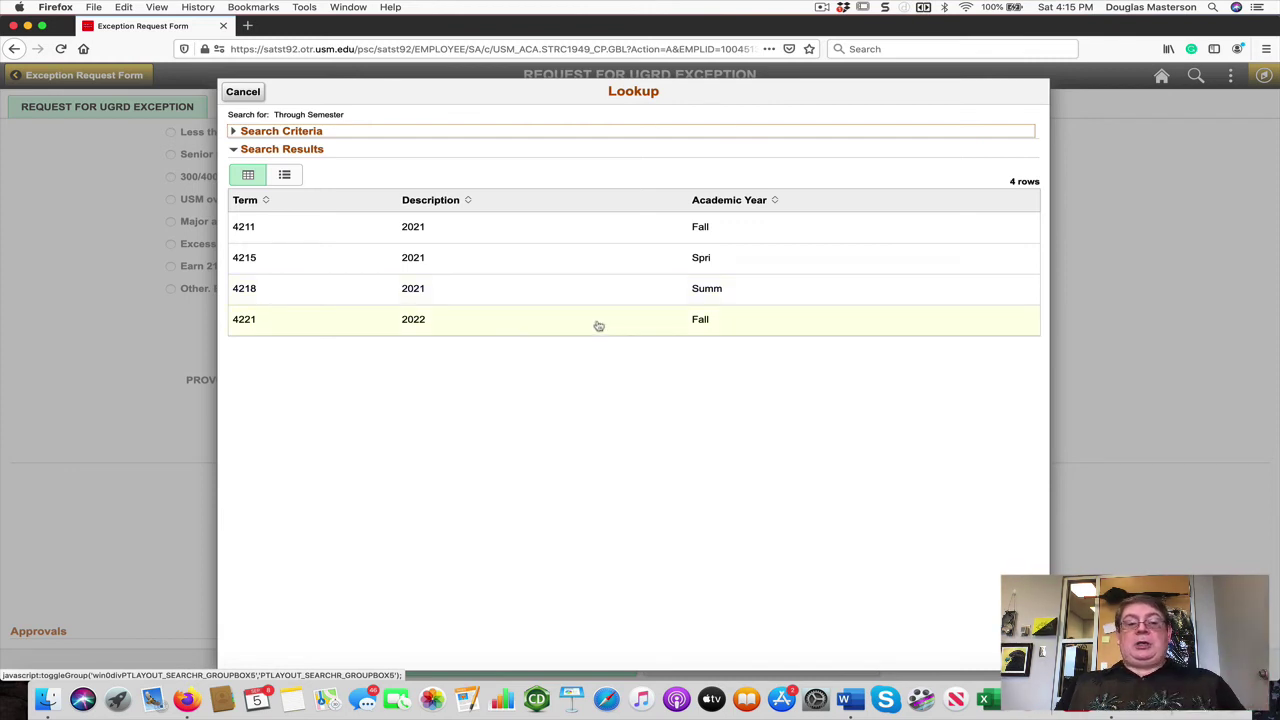
# Step: Pick term 4218 for Through Semester and review the rest of the form
pyautogui.click(253, 292)
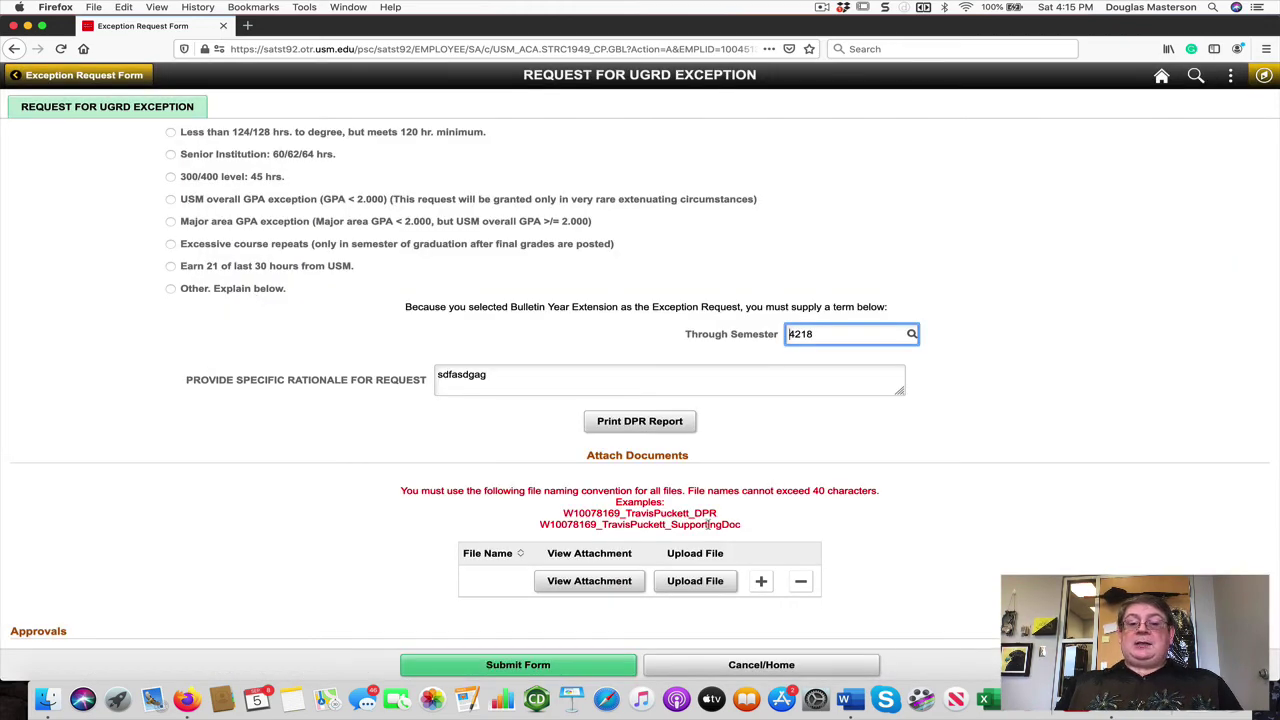
pyautogui.scroll(-3, 708, 524)
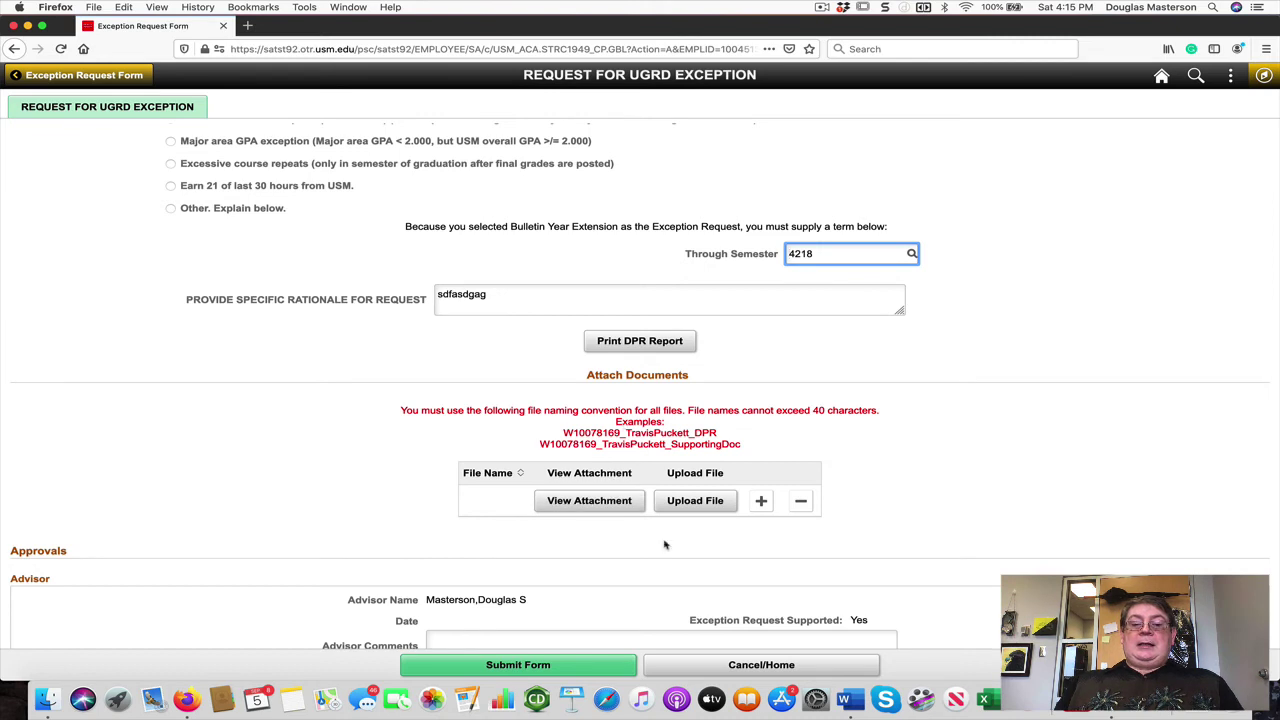
pyautogui.scroll(-1, 670, 516)
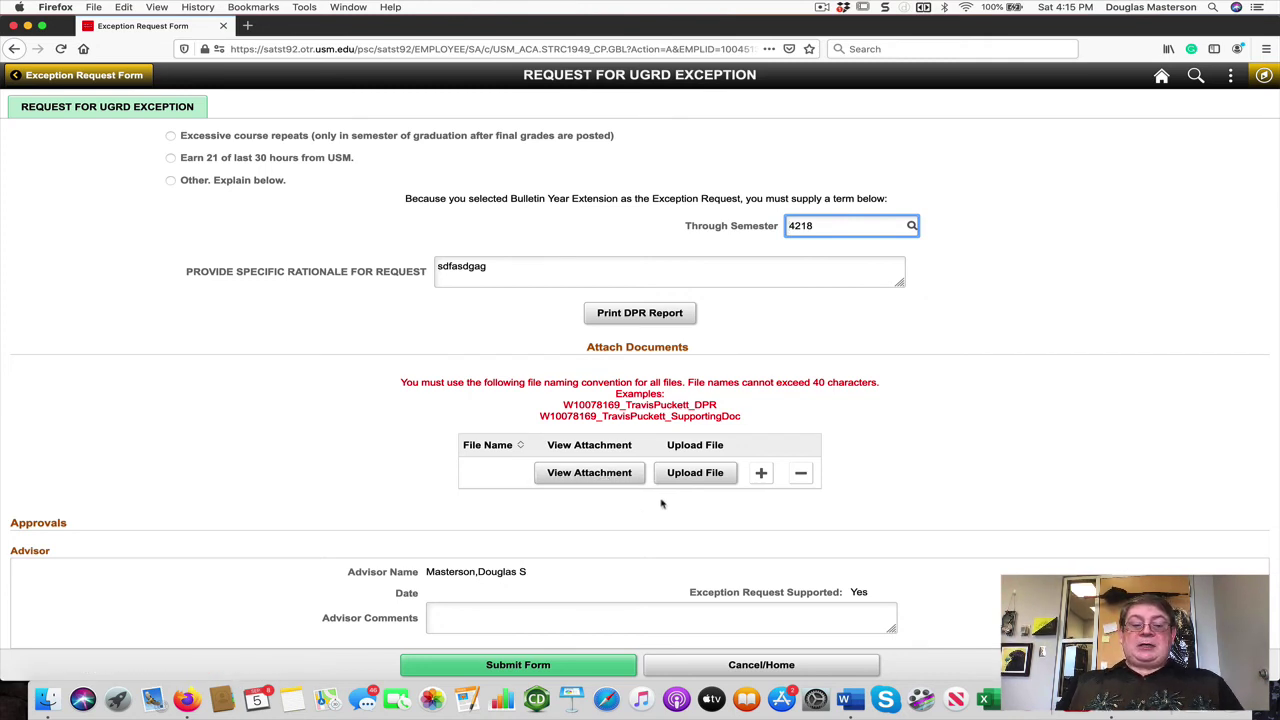
pyautogui.scroll(3, 660, 504)
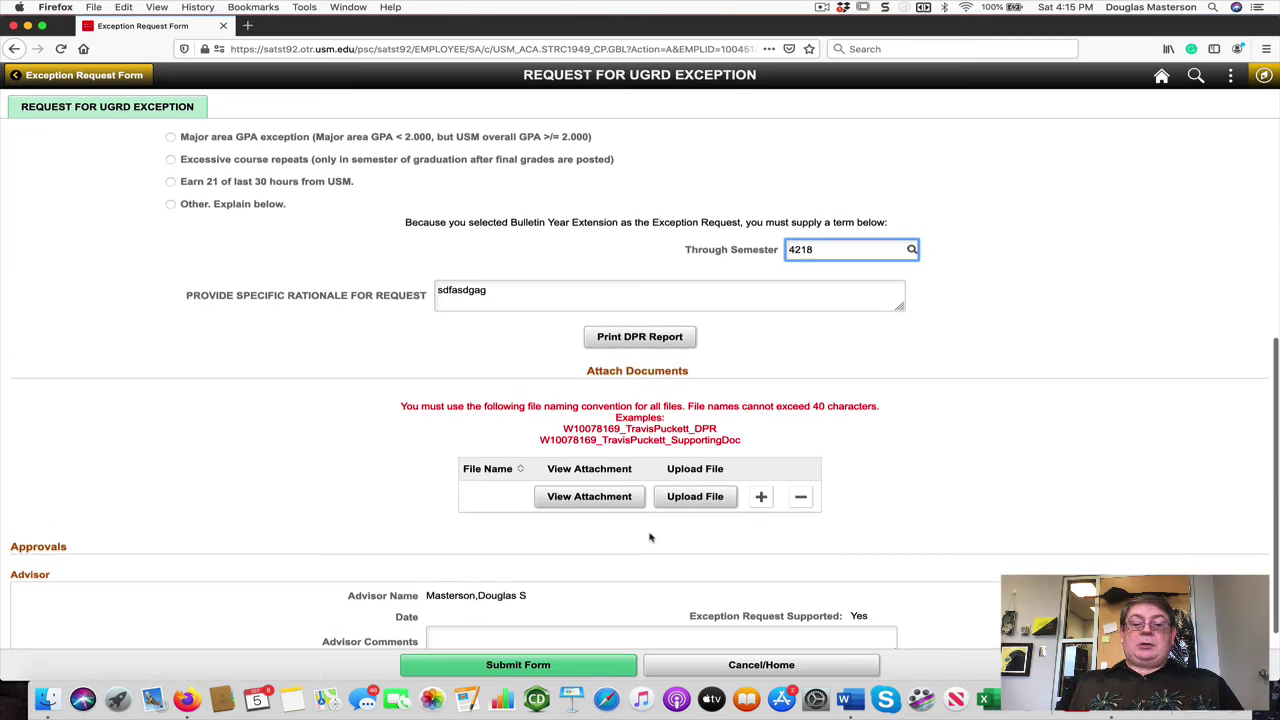
pyautogui.scroll(5, 650, 538)
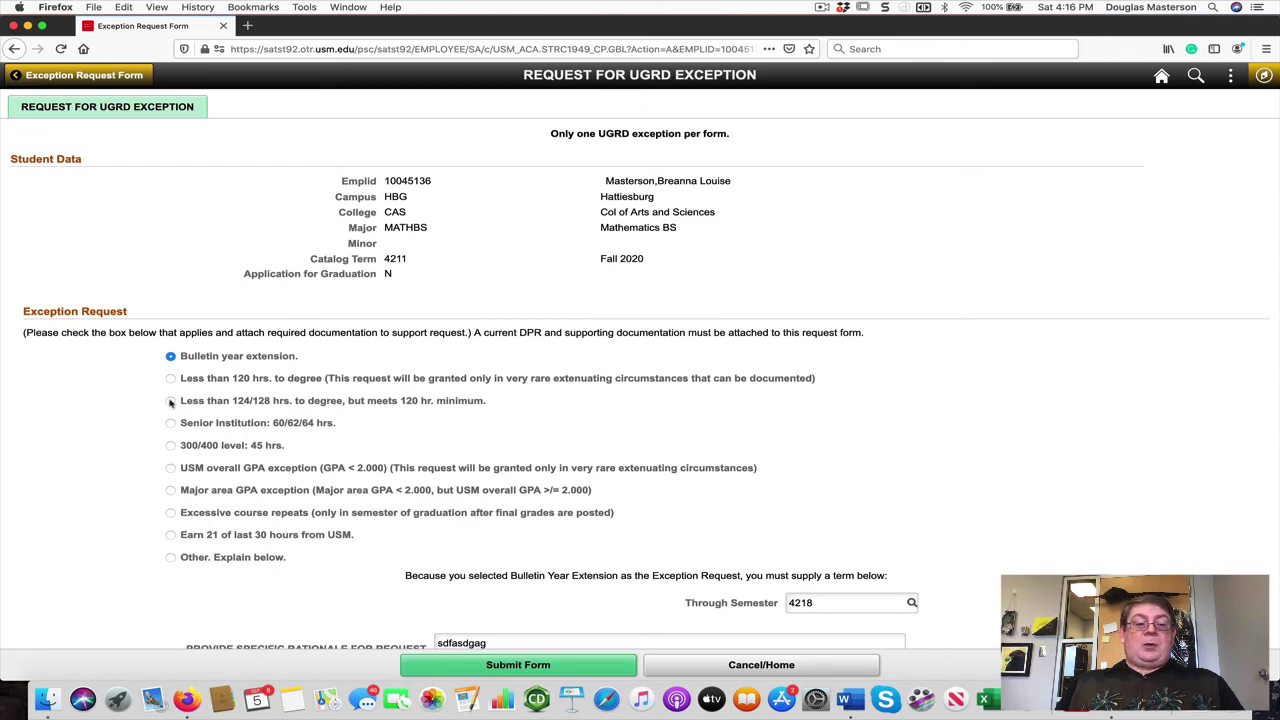
# Step: Choose the 'Less than 124/128 hrs' exception type on the UGRD Exception Request form
pyautogui.click(171, 402)
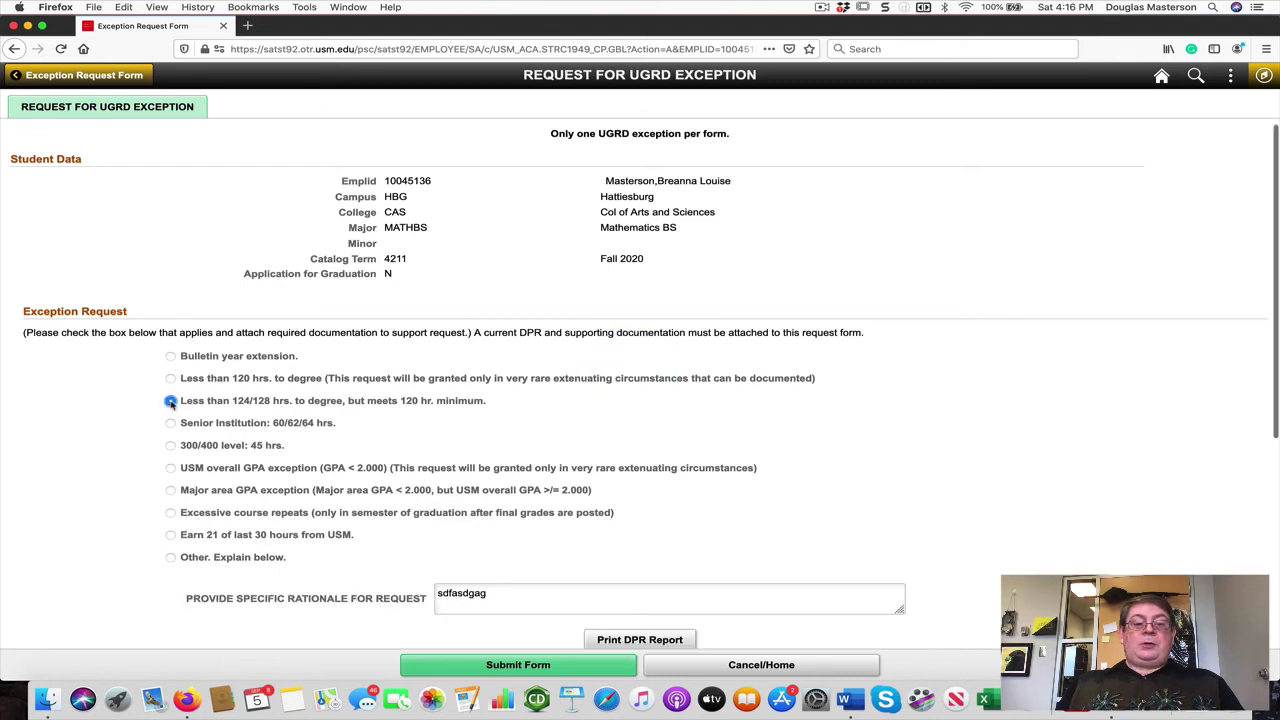
pyautogui.click(170, 358)
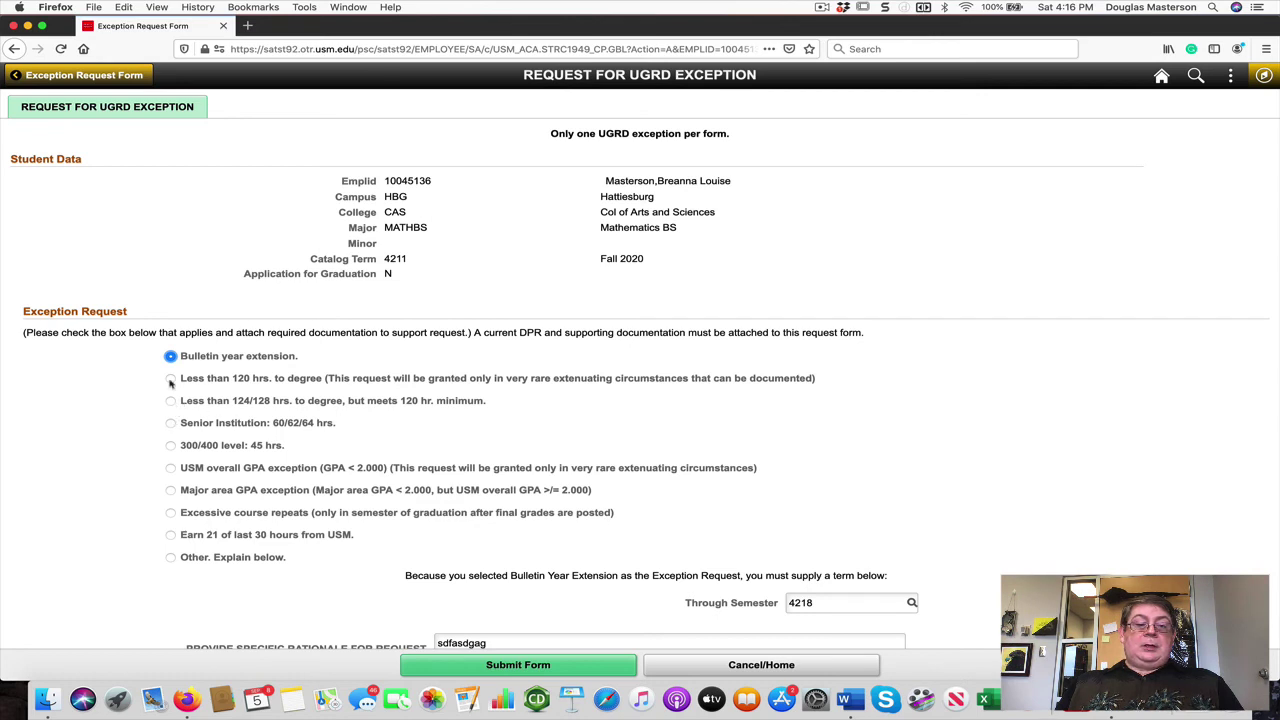
pyautogui.click(170, 401)
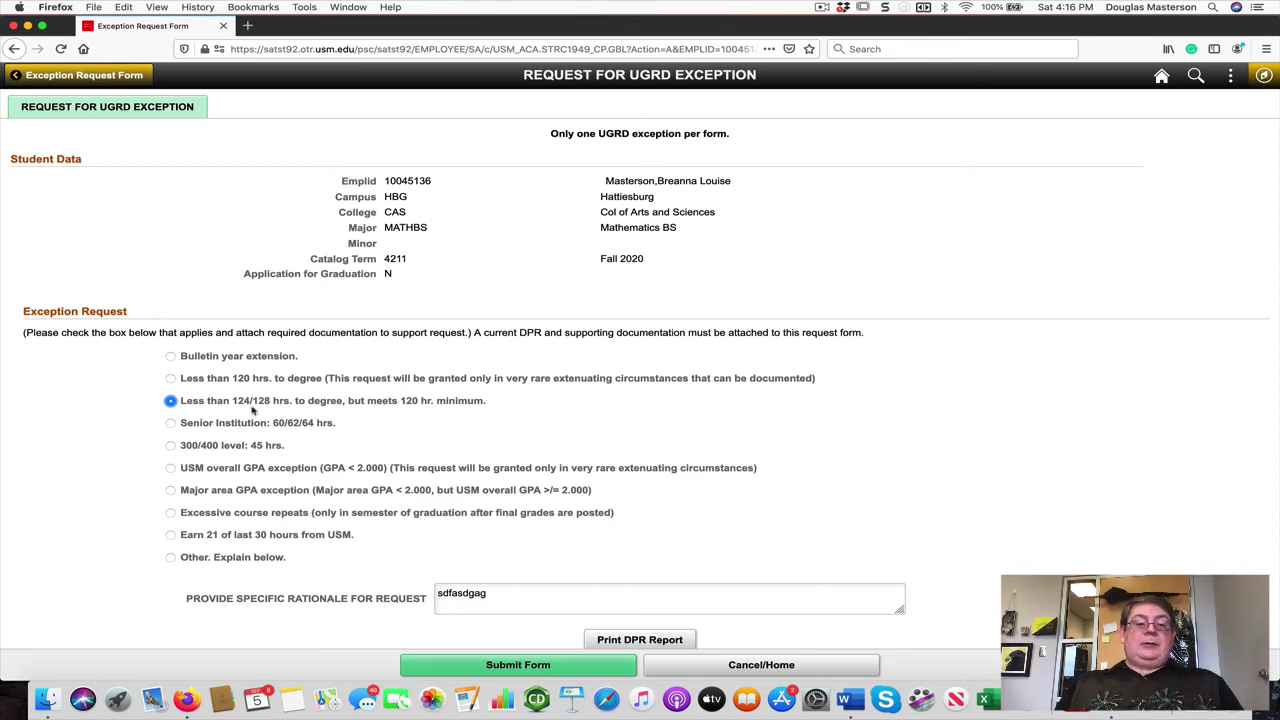
pyautogui.scroll(-2, 252, 411)
pyautogui.scroll(-5, 252, 411)
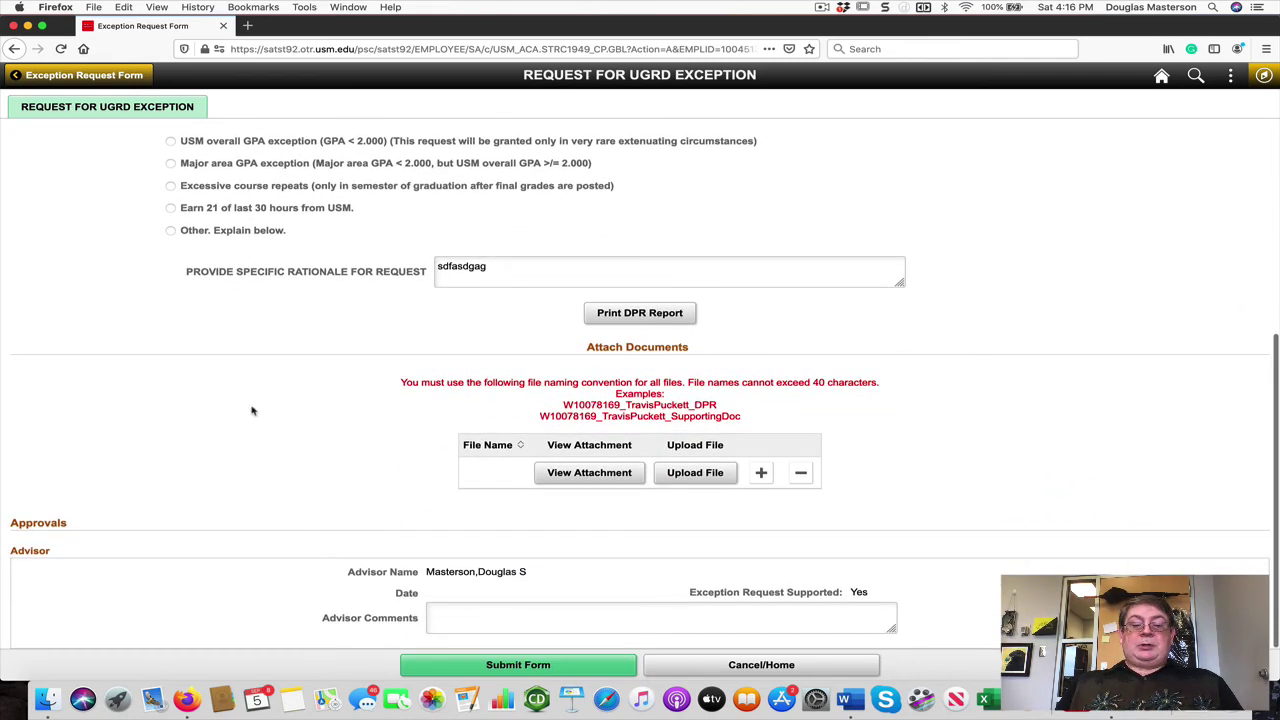
pyautogui.scroll(5, 252, 411)
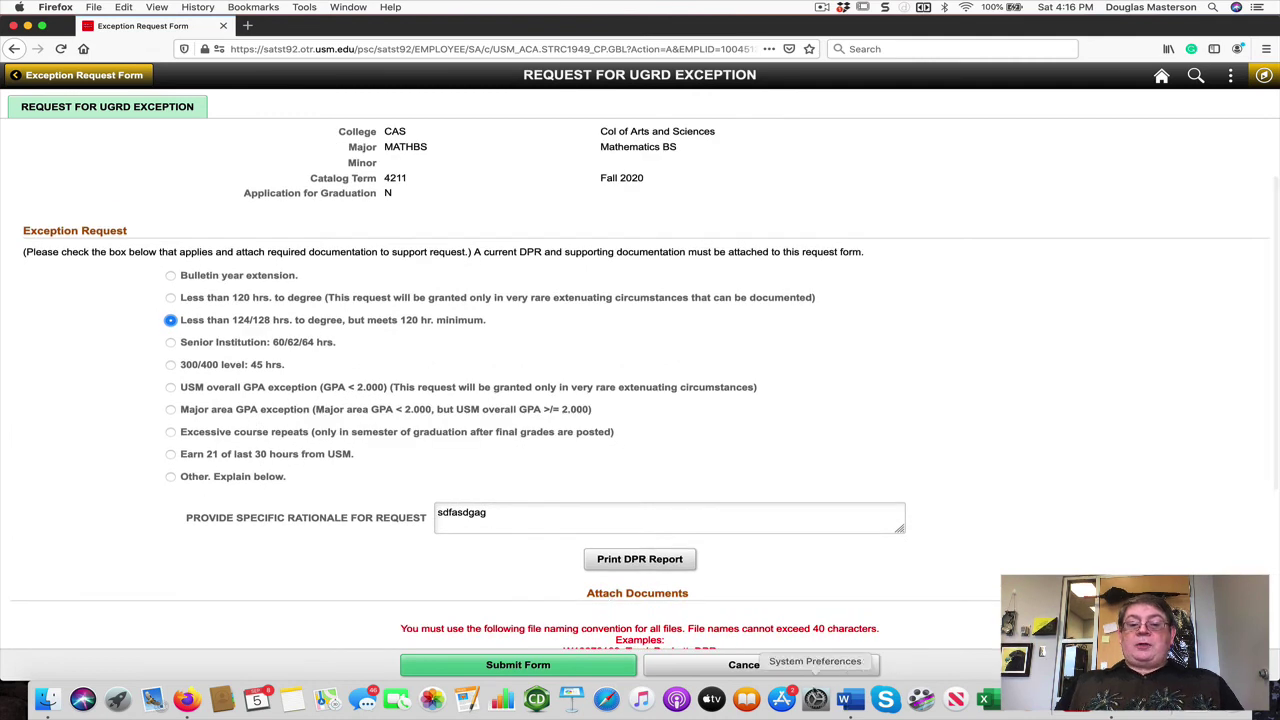
# Step: Cancel the form, confirm with Yes, and decline saving changes
pyautogui.click(755, 670)
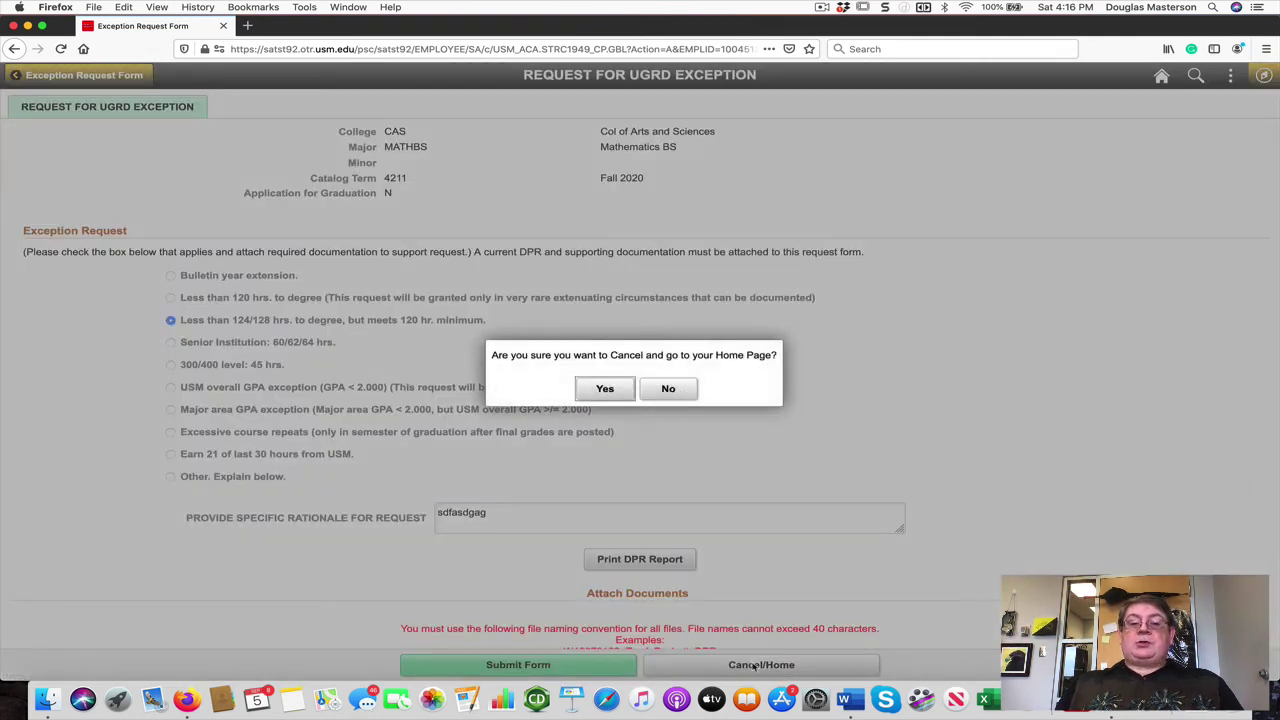
pyautogui.click(620, 385)
pyautogui.click(670, 403)
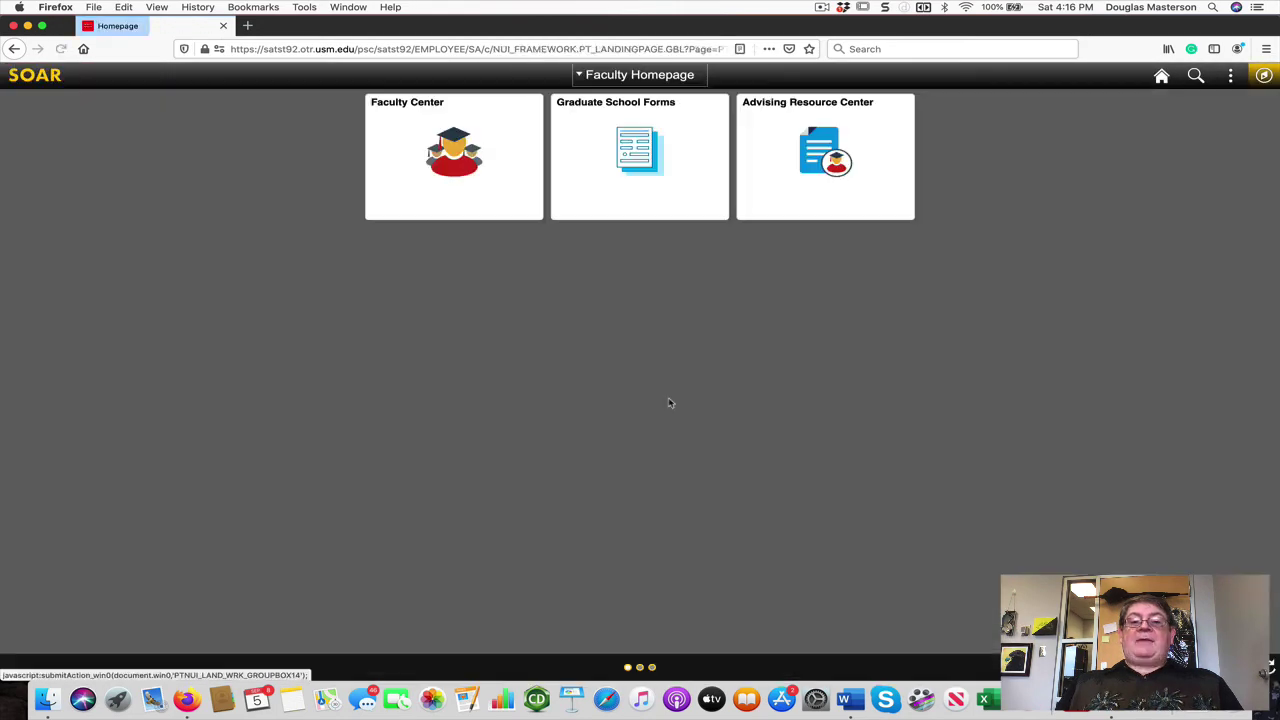